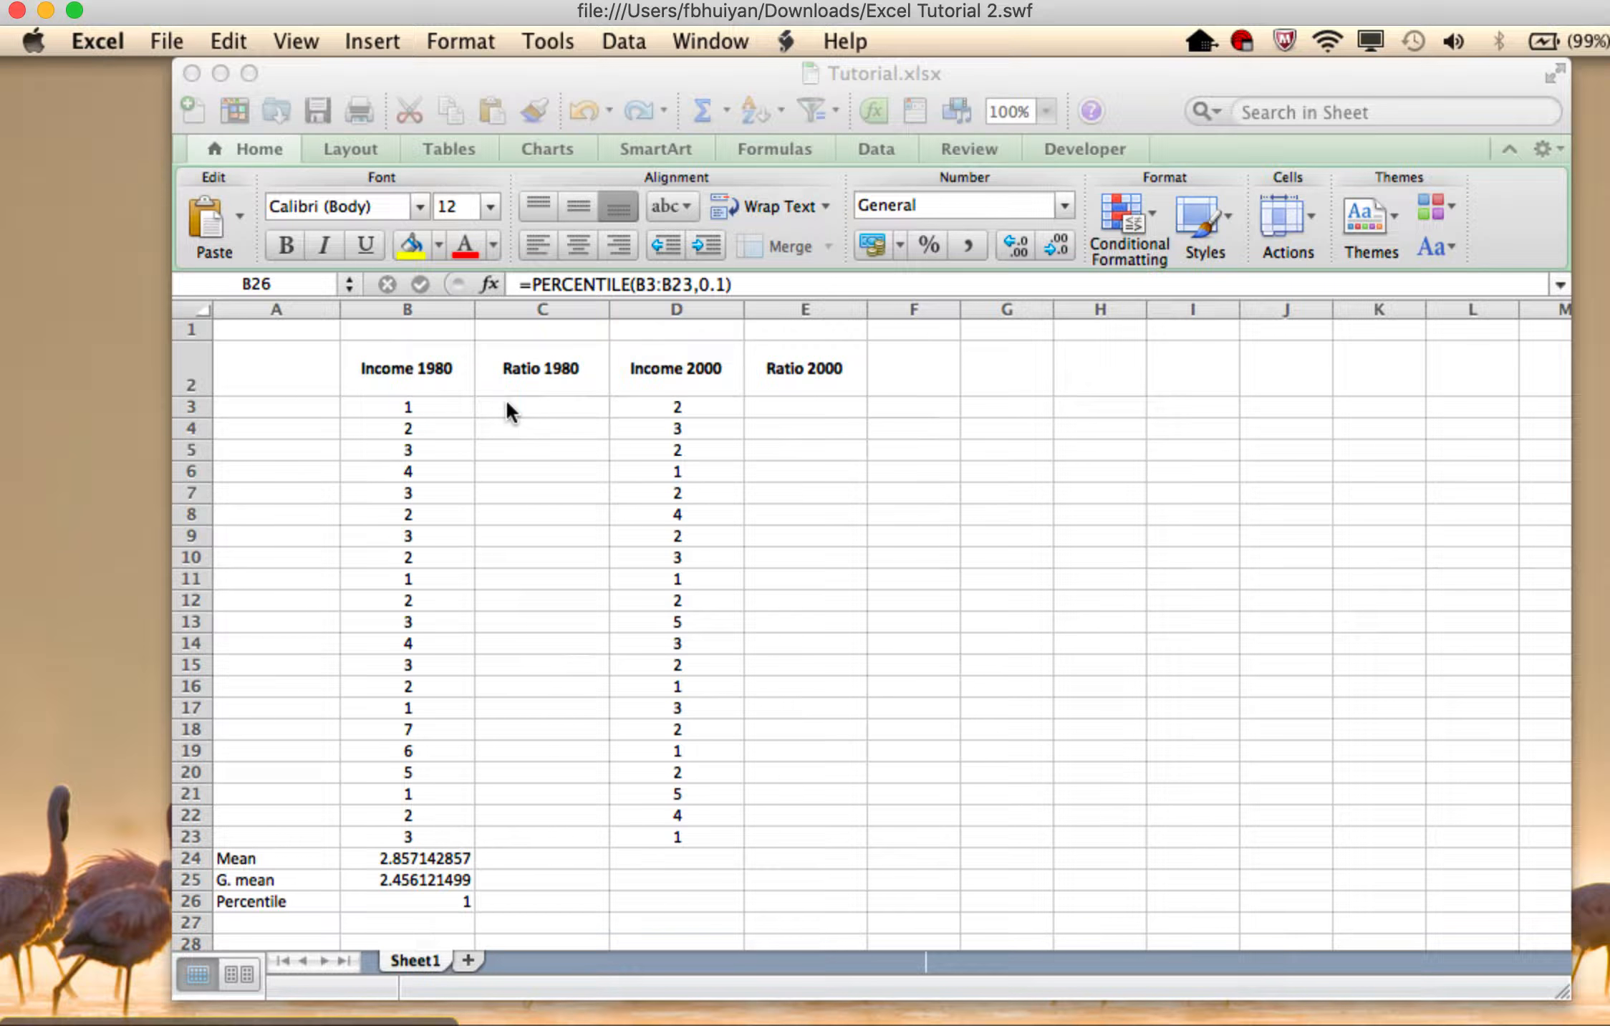
Build a formula in cell C3 that divides the first 1980 income by the mean, =B3/B24
click(506, 399)
click(501, 403)
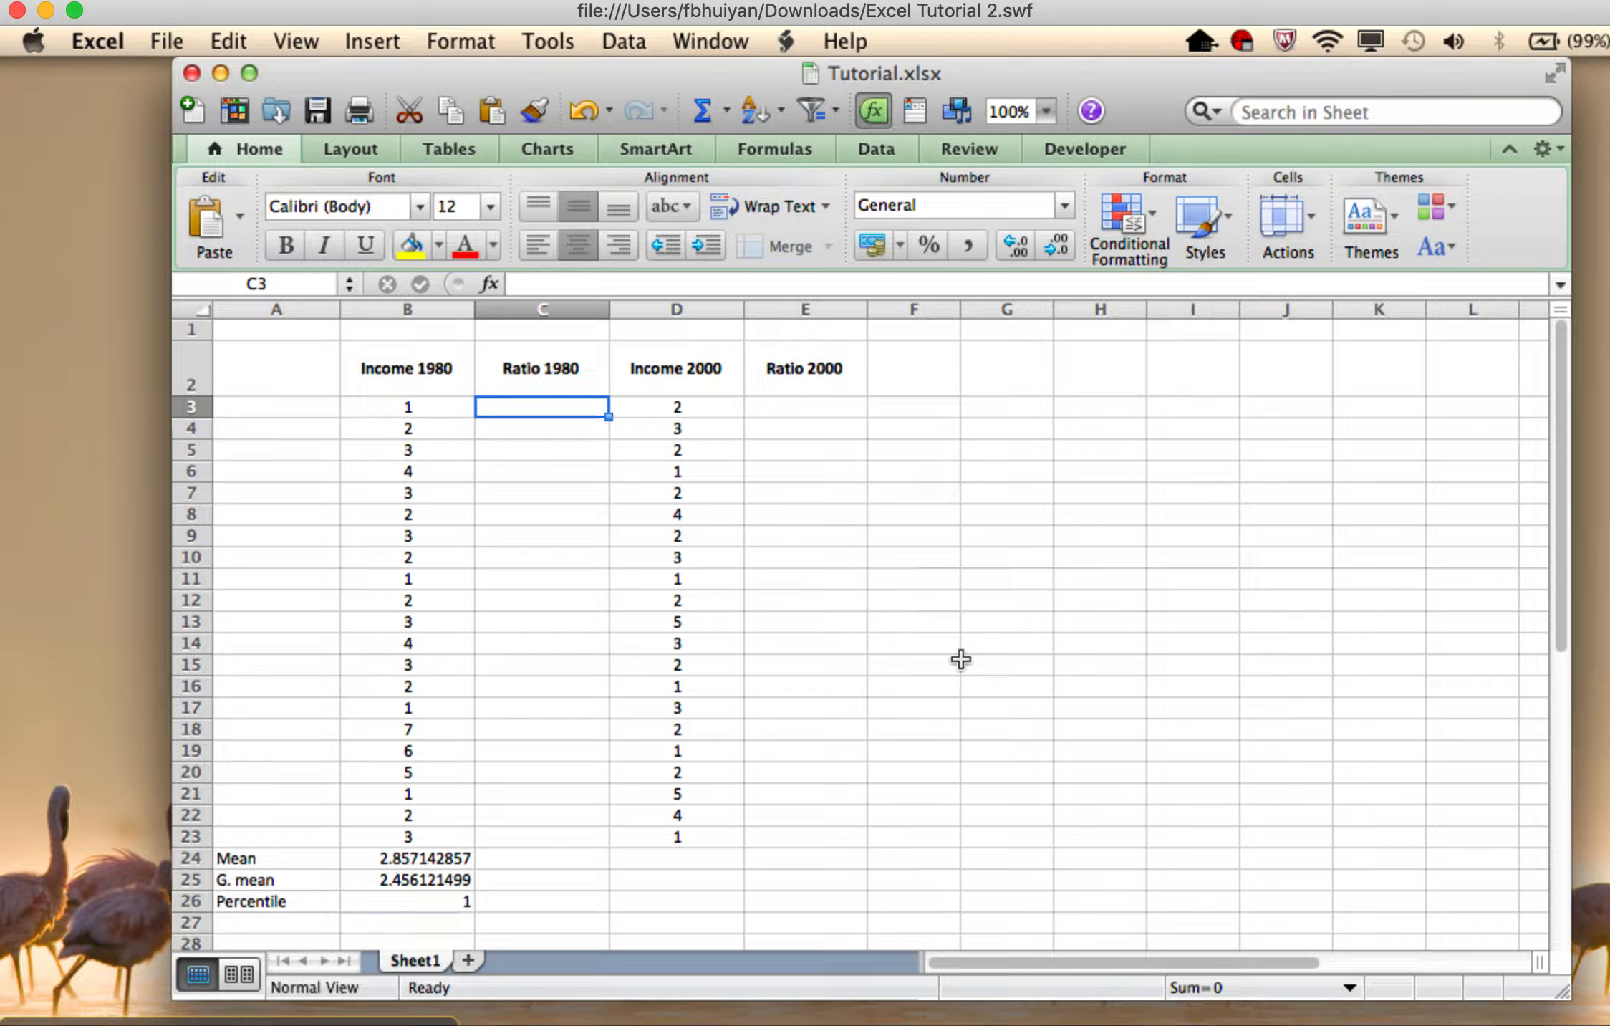
text(=)
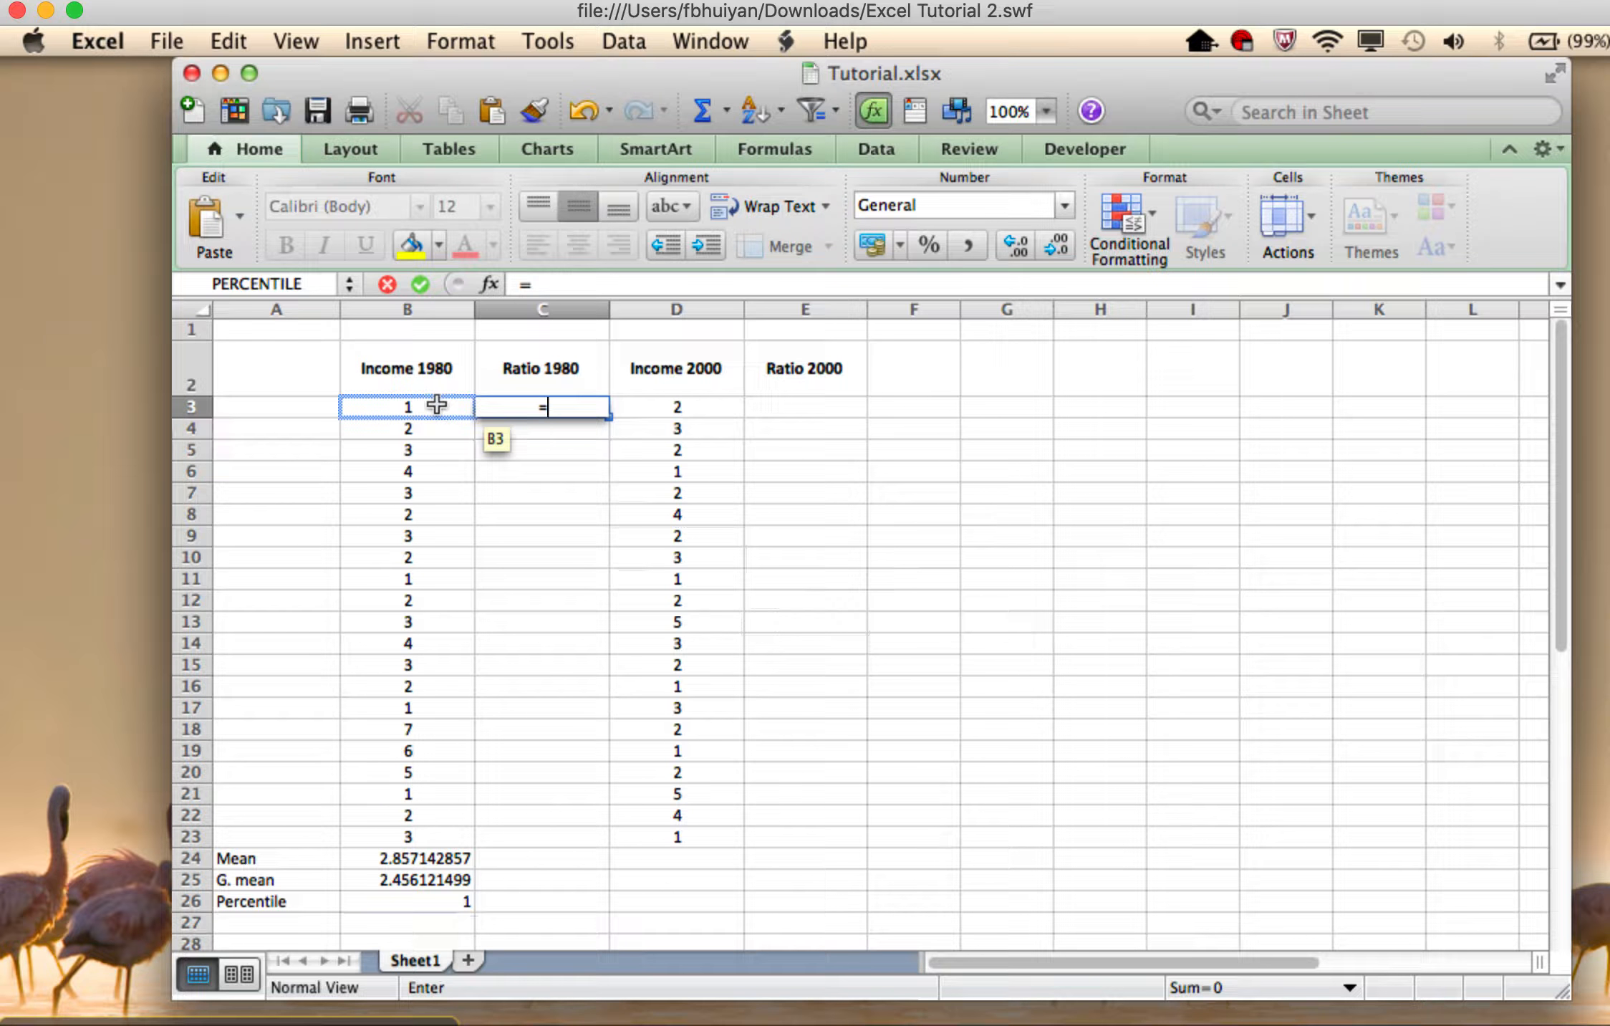
click(436, 404)
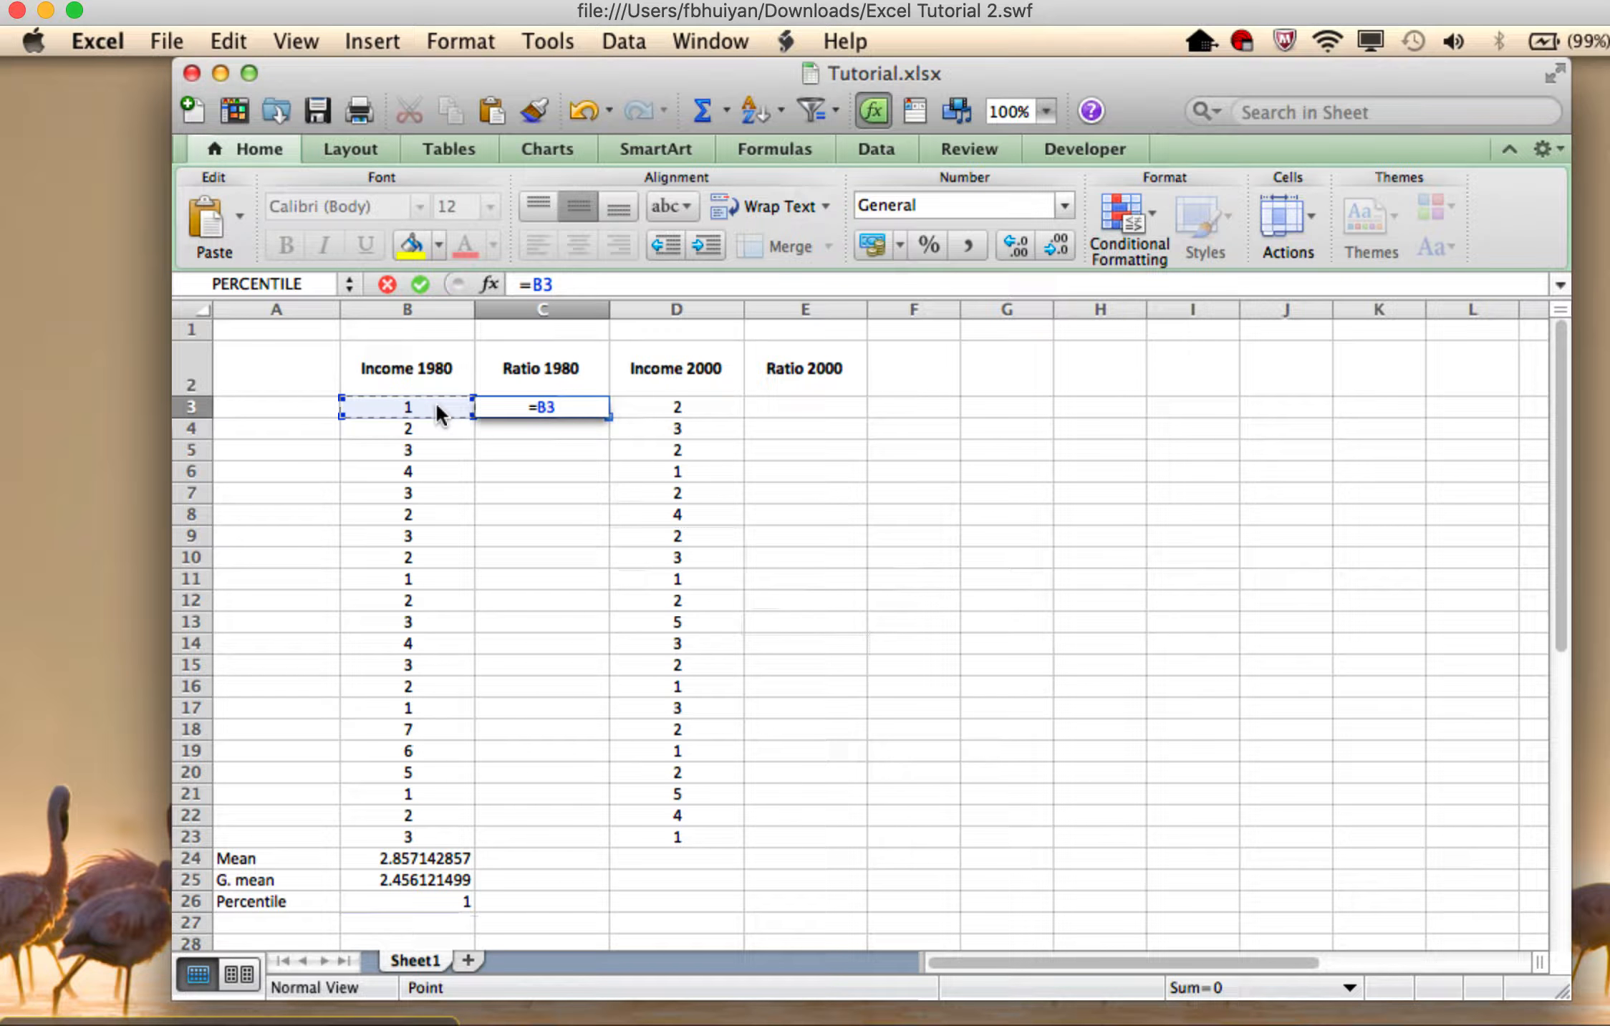
text(+)
click(433, 857)
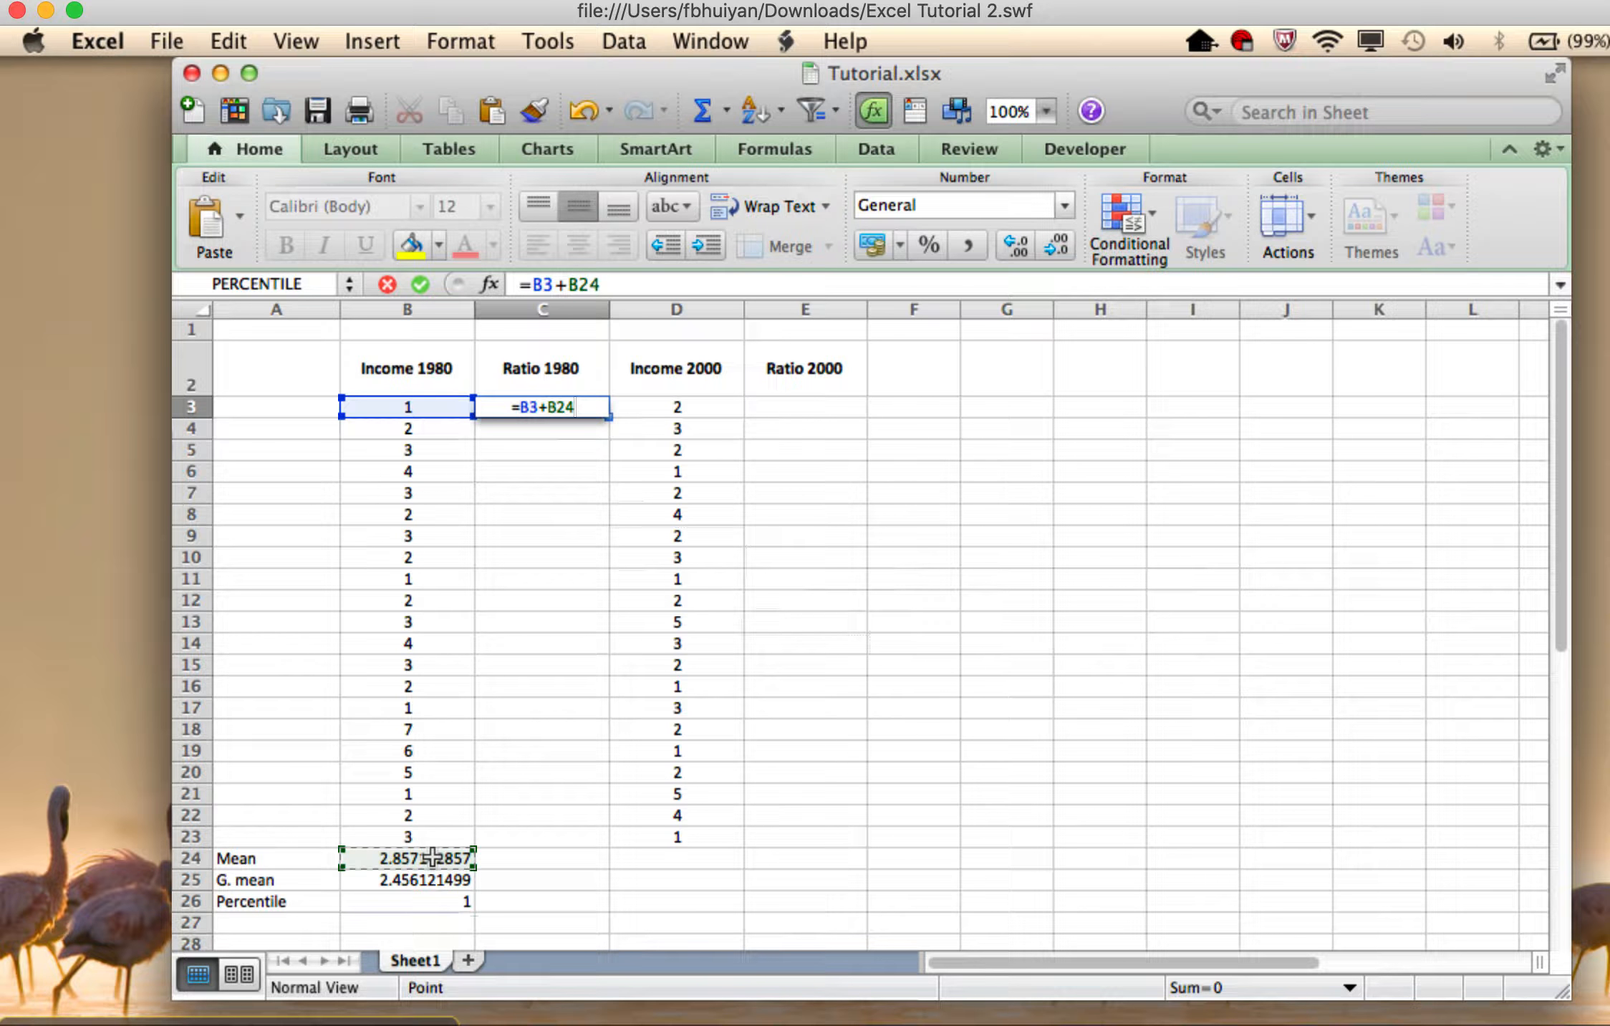
click(570, 285)
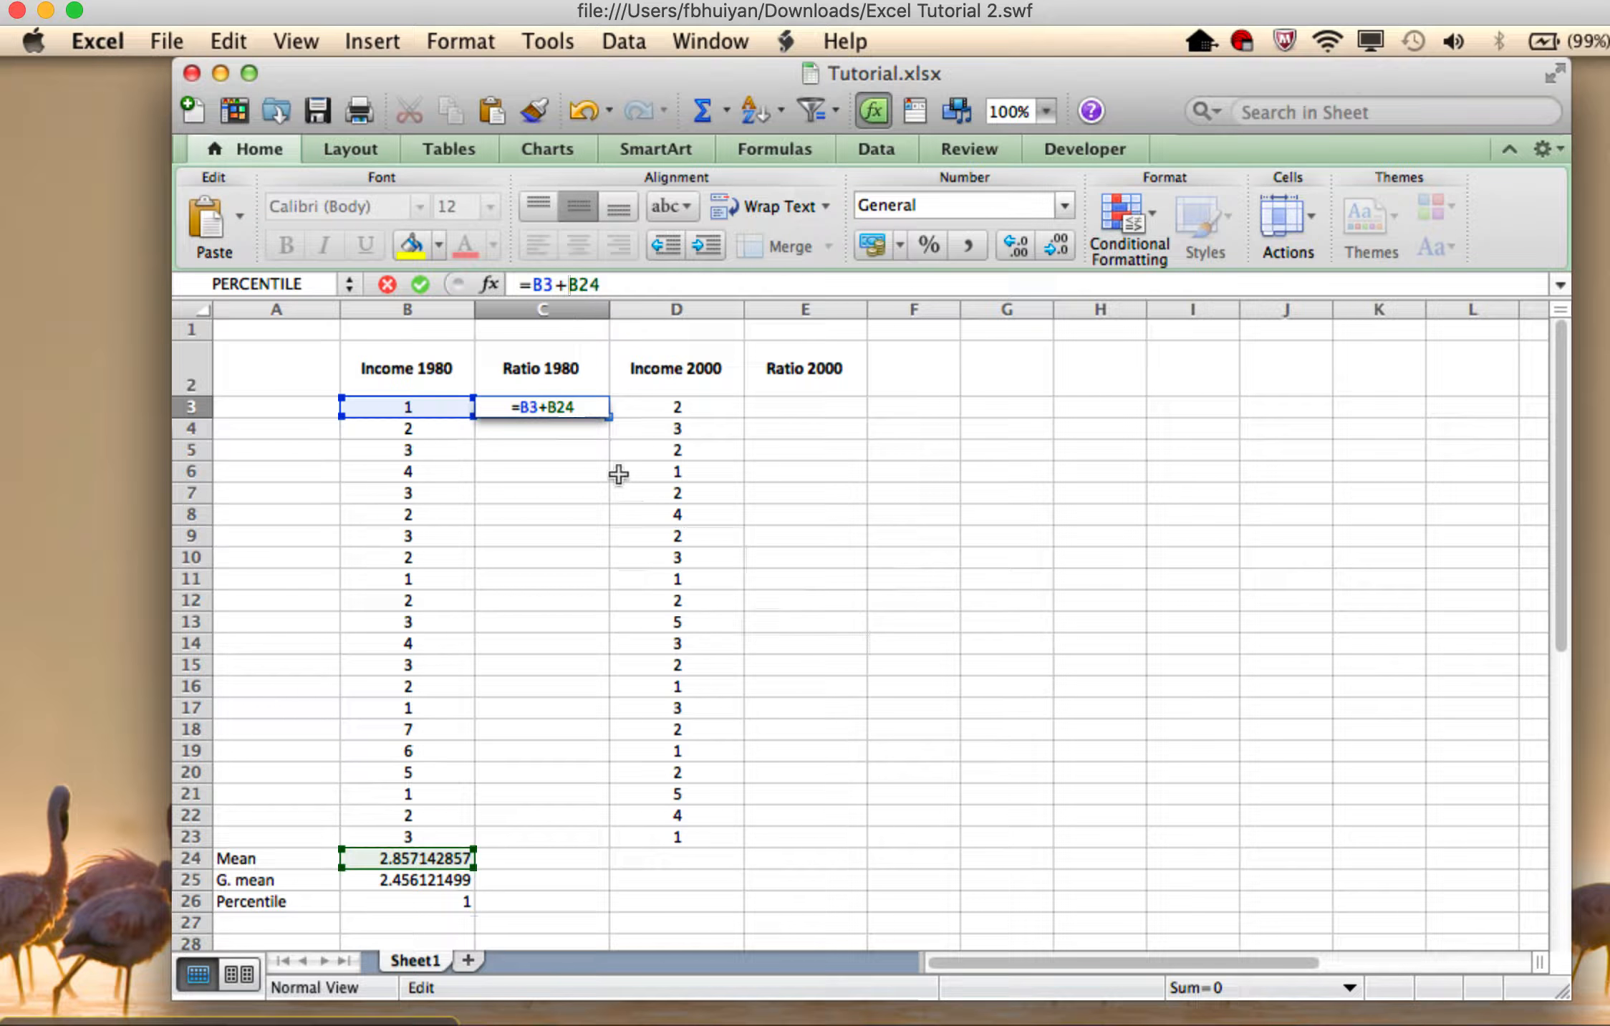
key(BackSpace)
text(/)
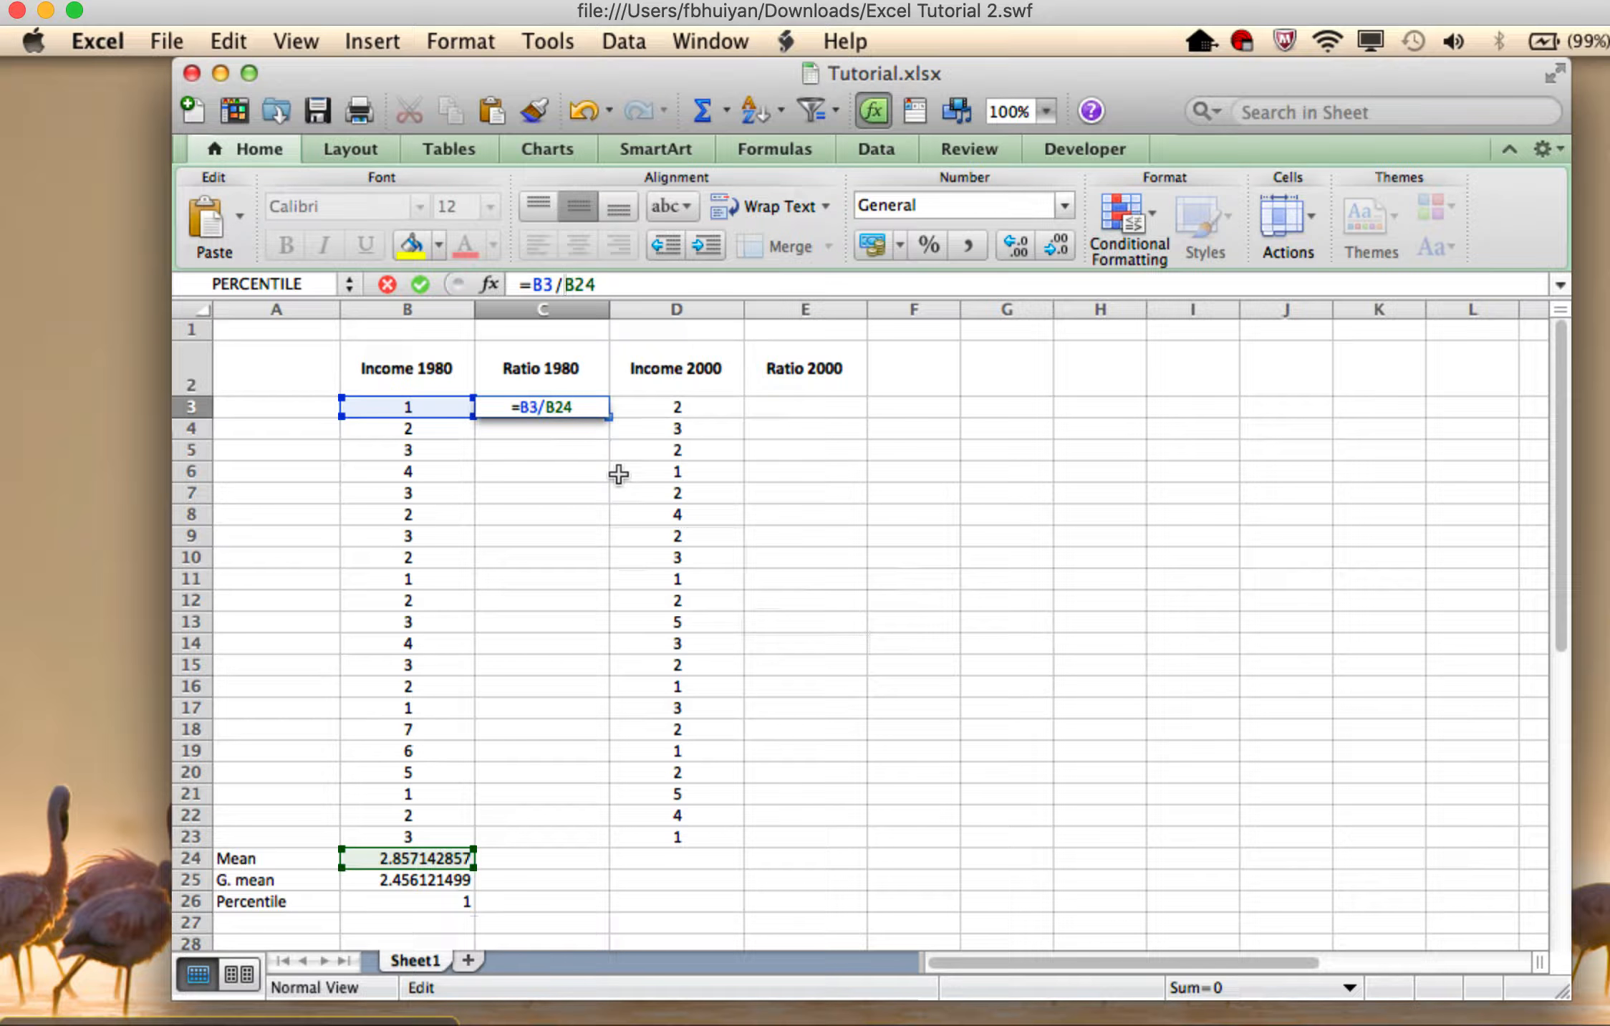
text(*)
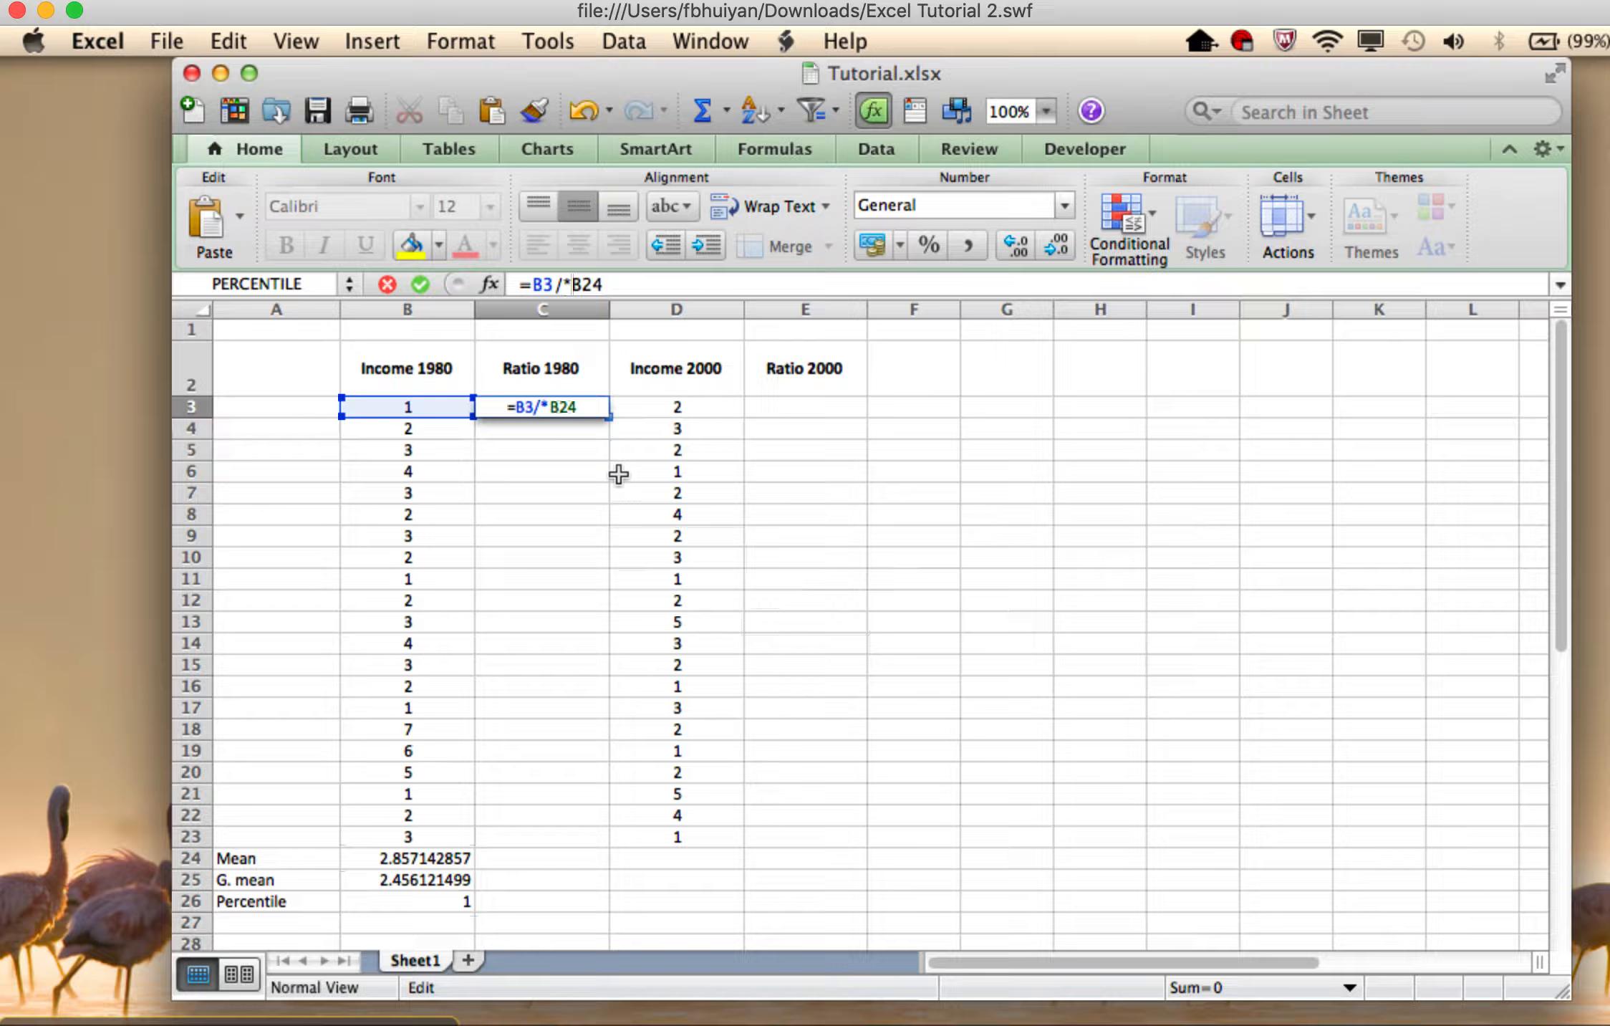
text(+-)
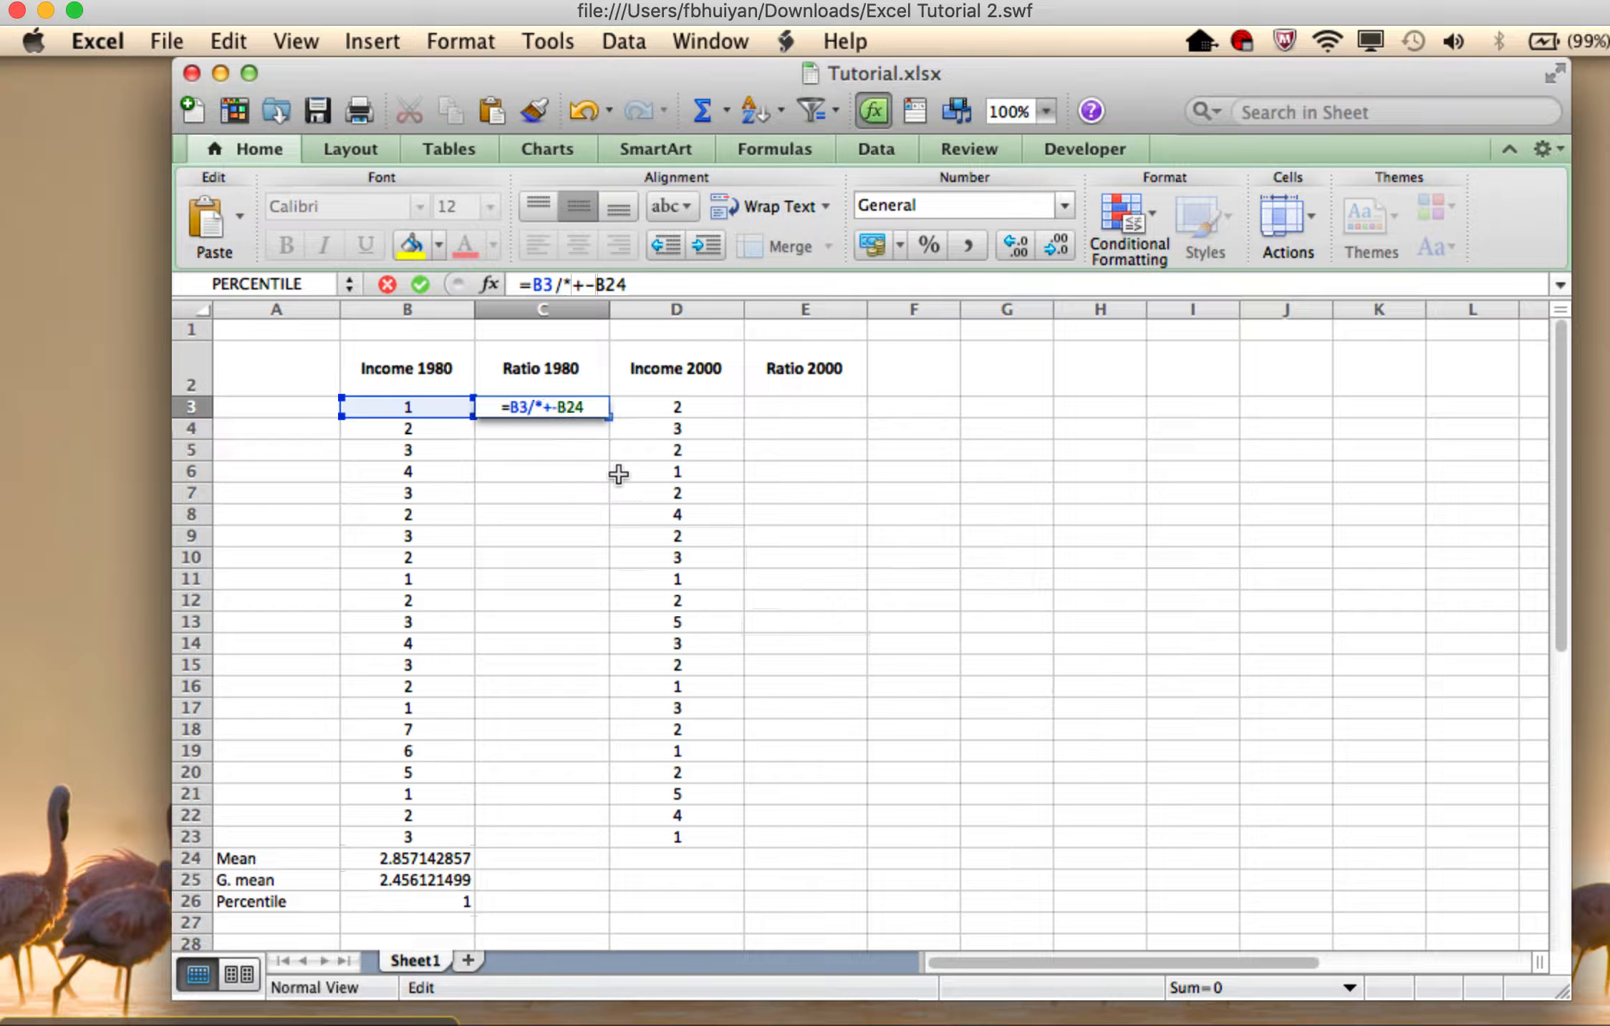
text(^)
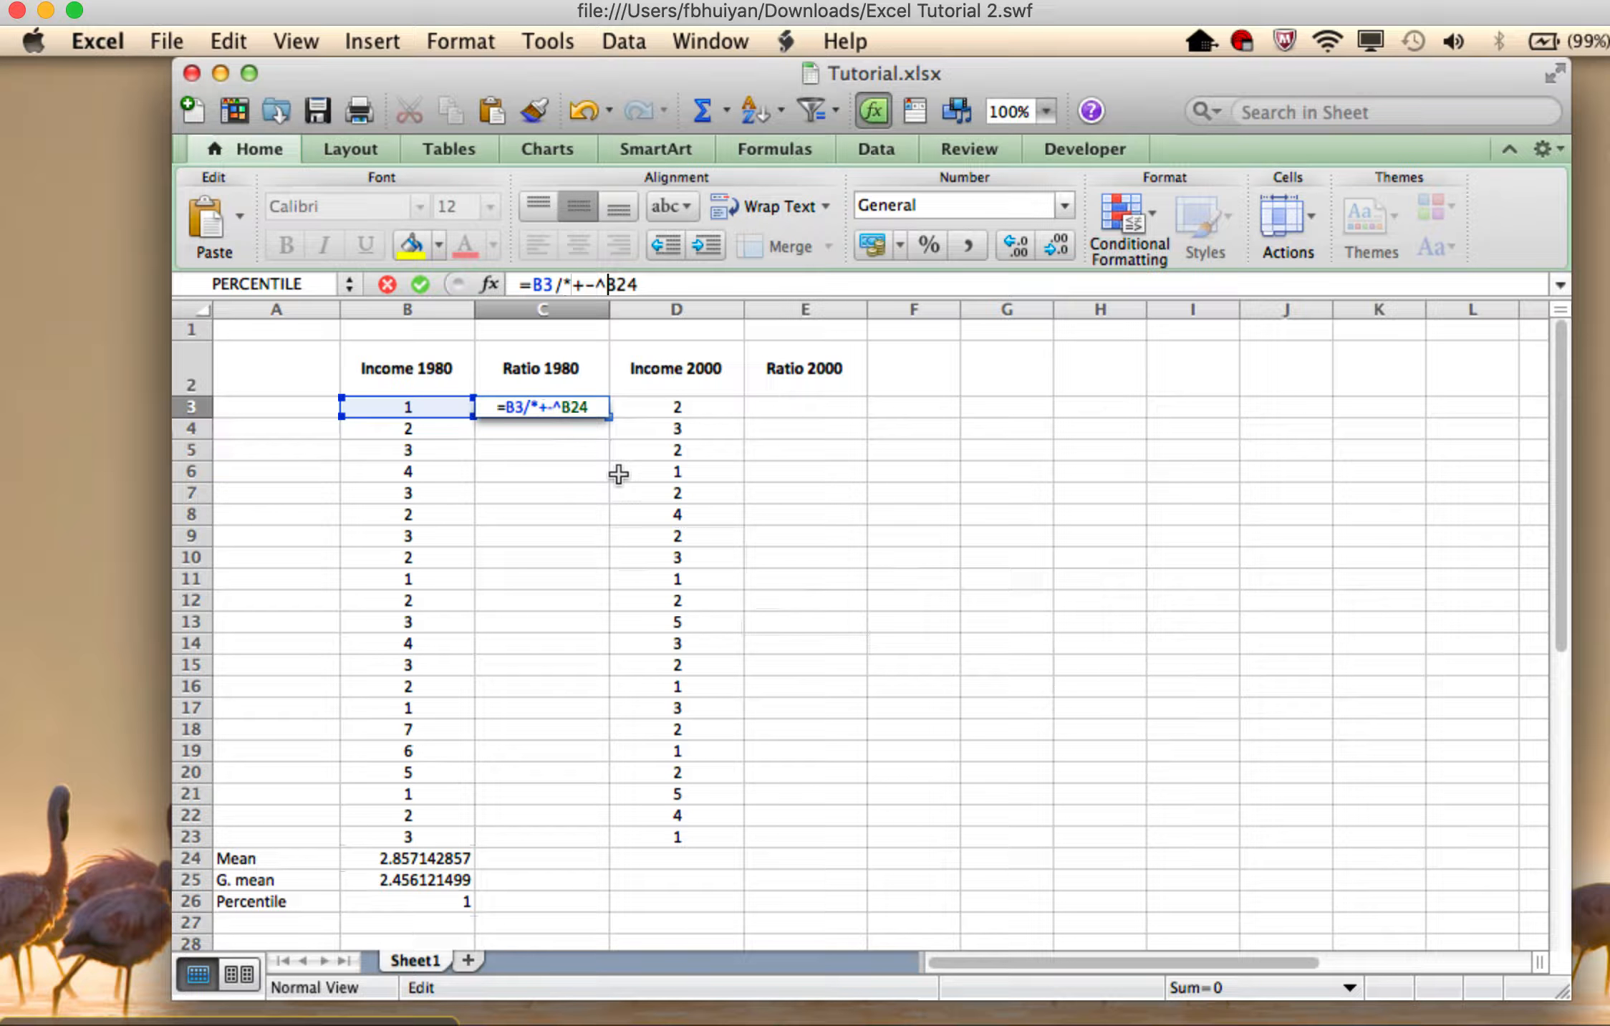
key(BackSpace)
key(BackSpace)
key(BackSpace)
key(BackSpace)
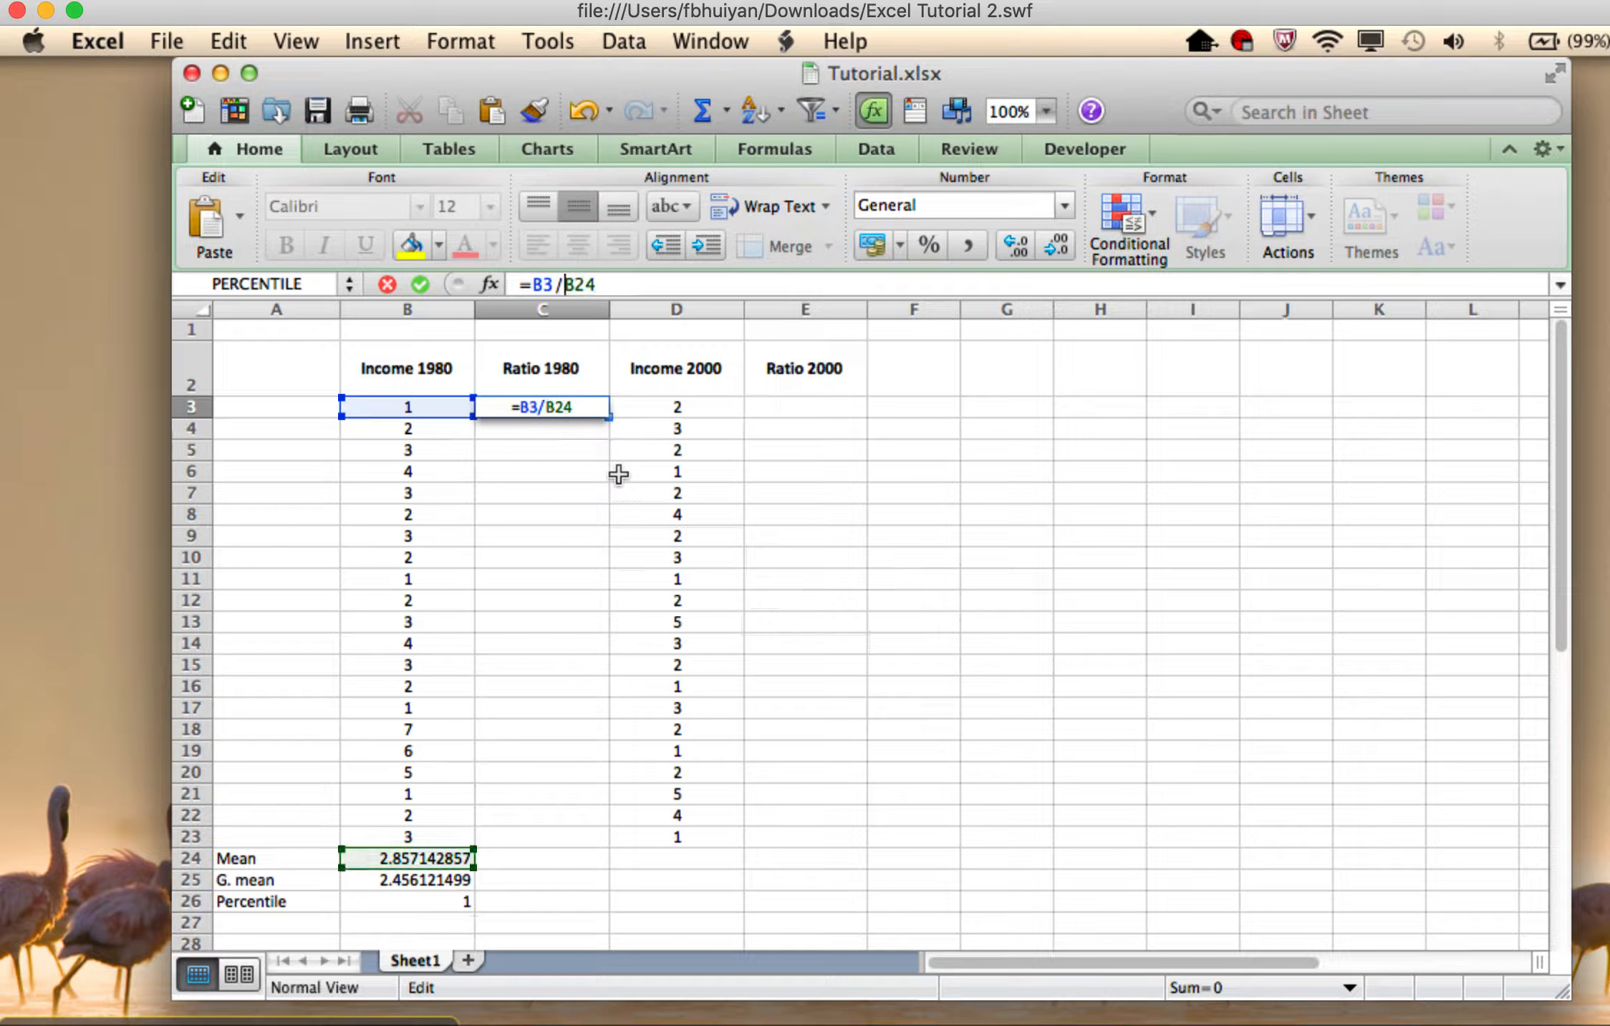
Accept the C3 formula and fill it down the Ratio 1980 column to C23
key(Return)
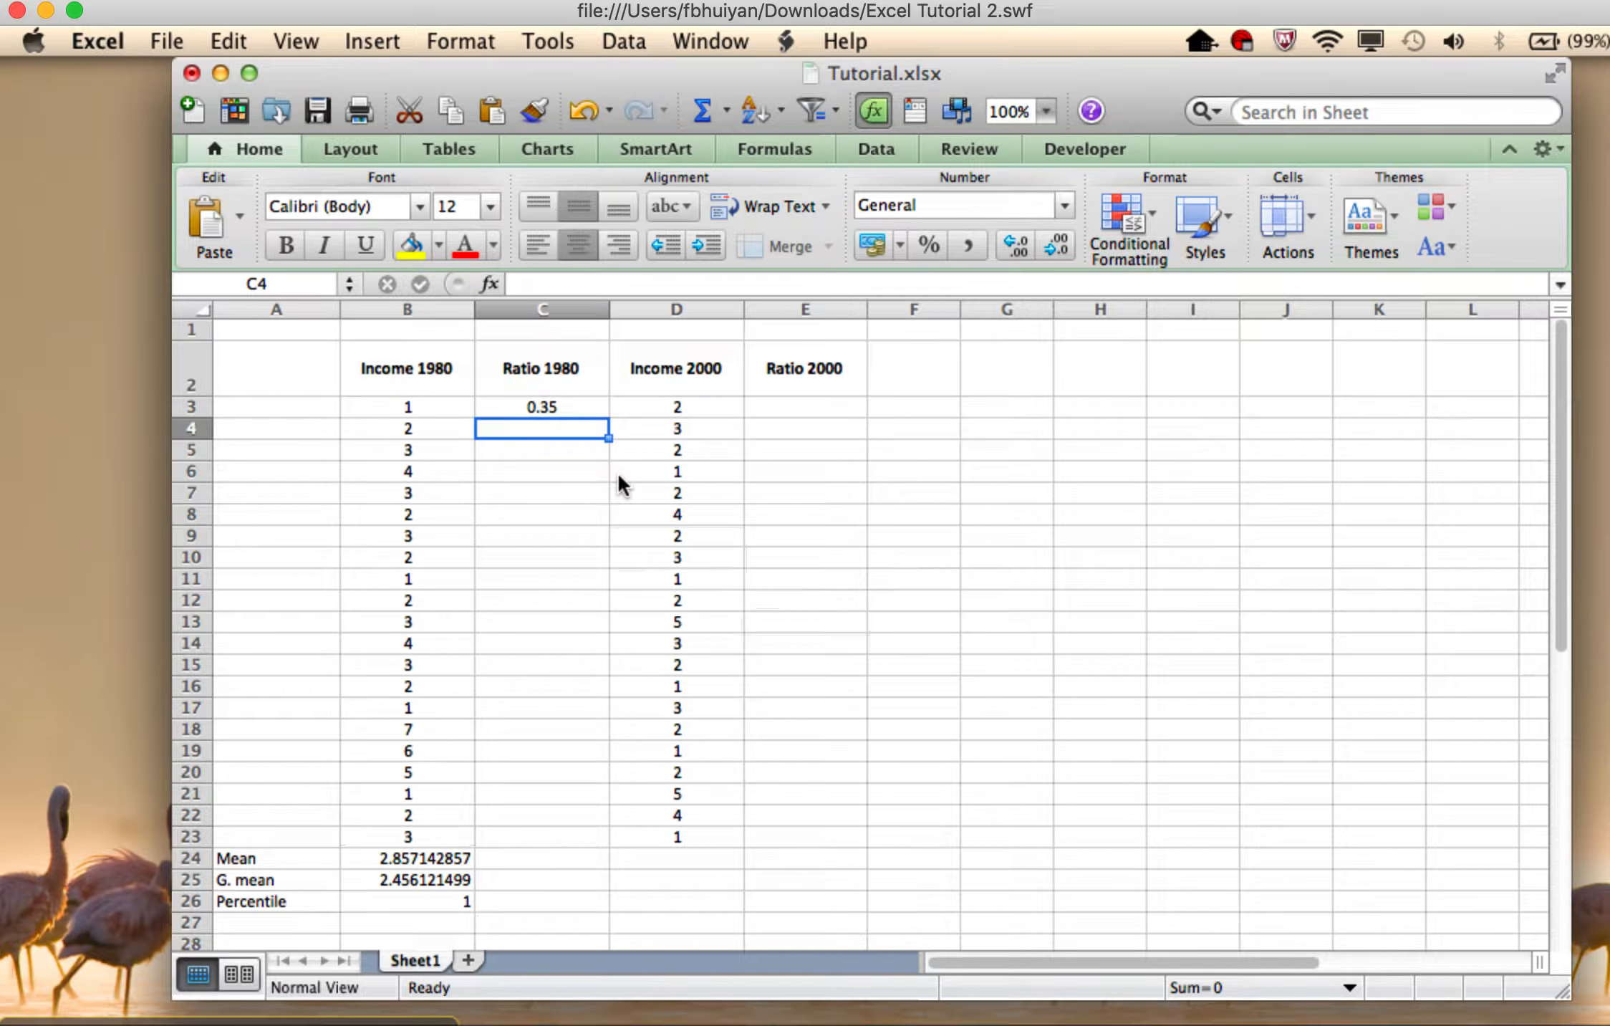
click(558, 406)
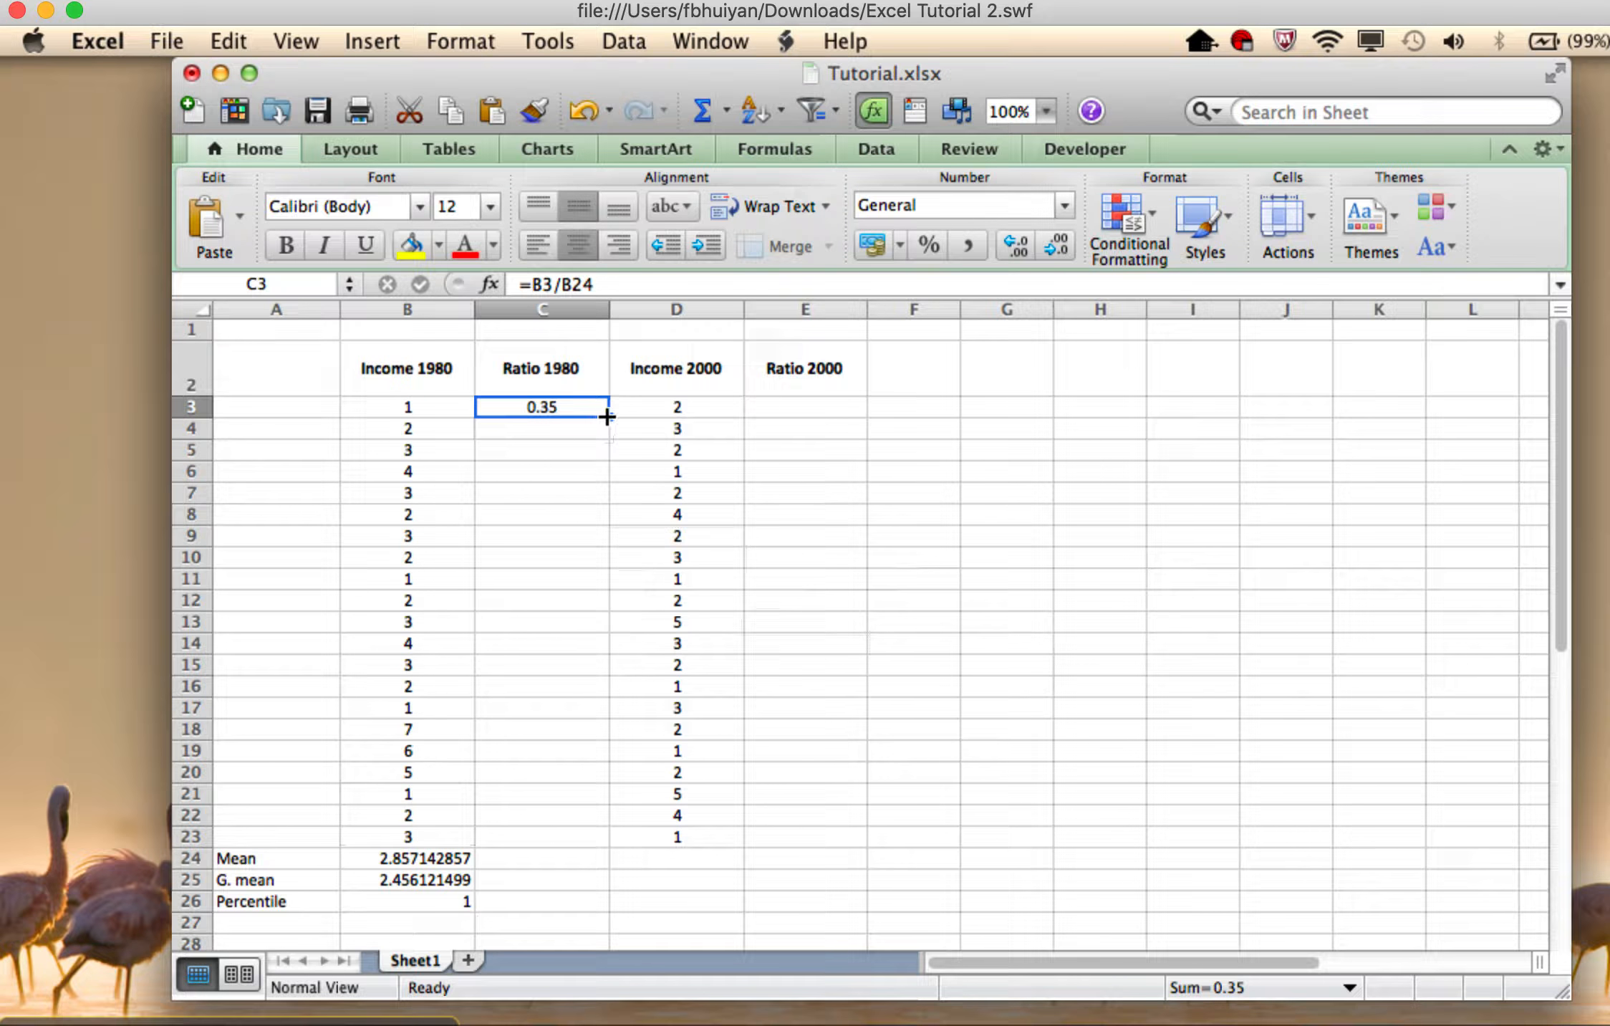
drag(607, 417, 609, 844)
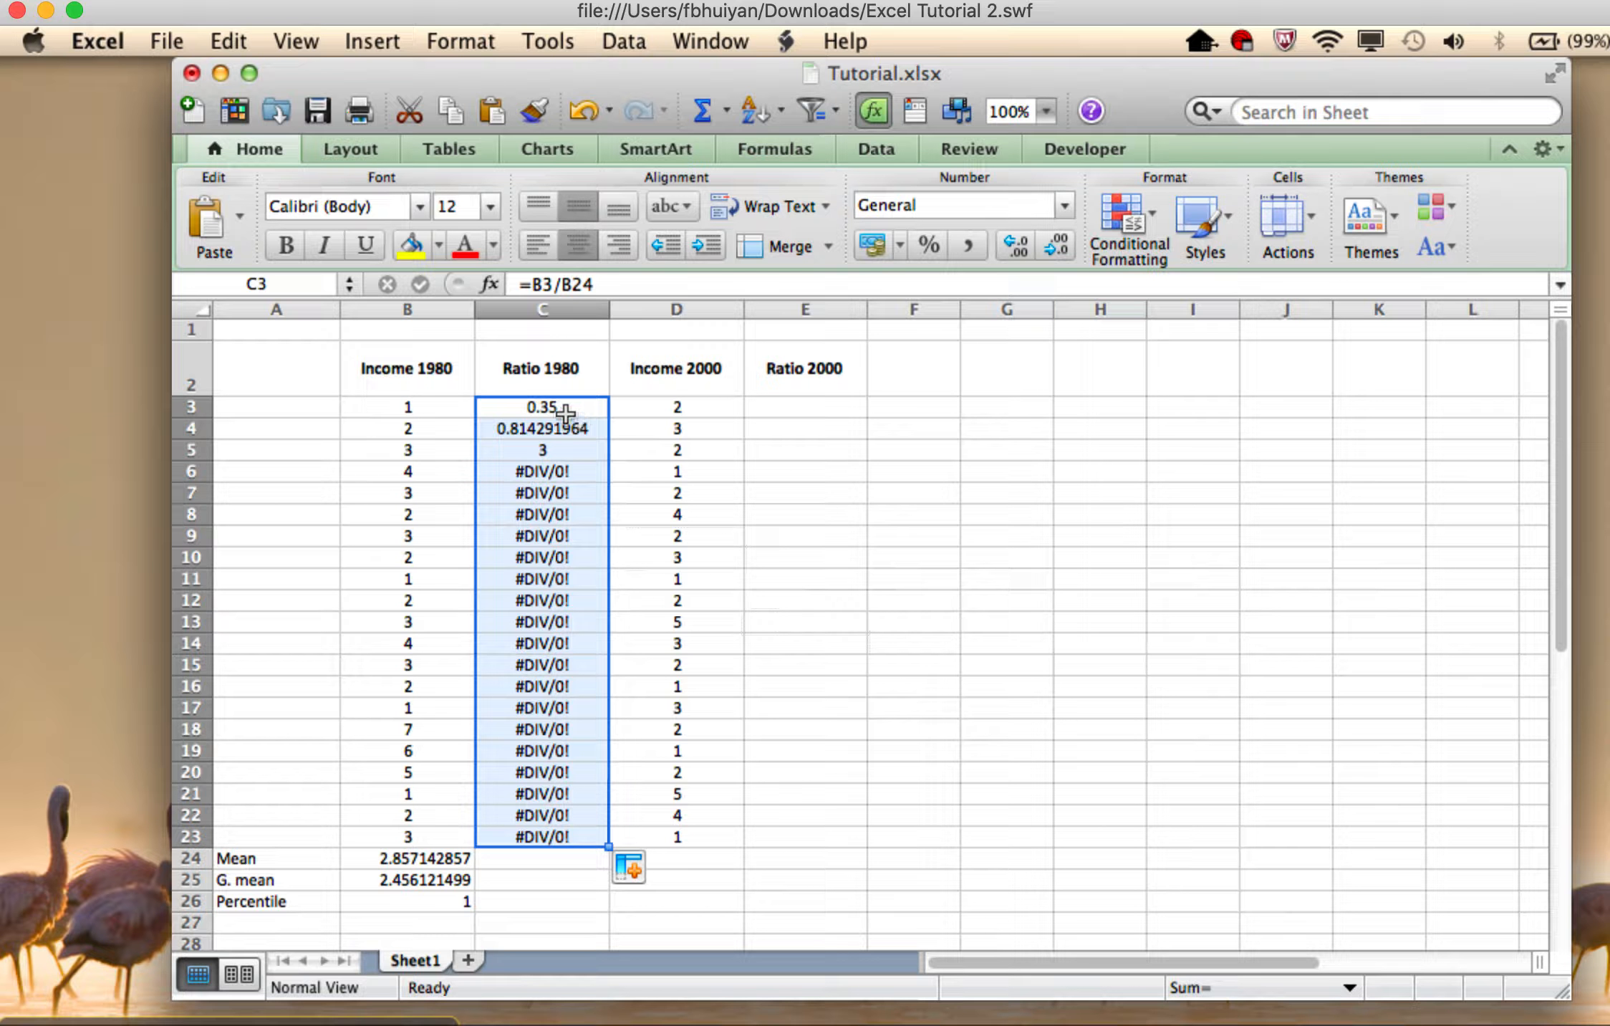
Examine which cells the ratio formula in C3 refers to
click(553, 407)
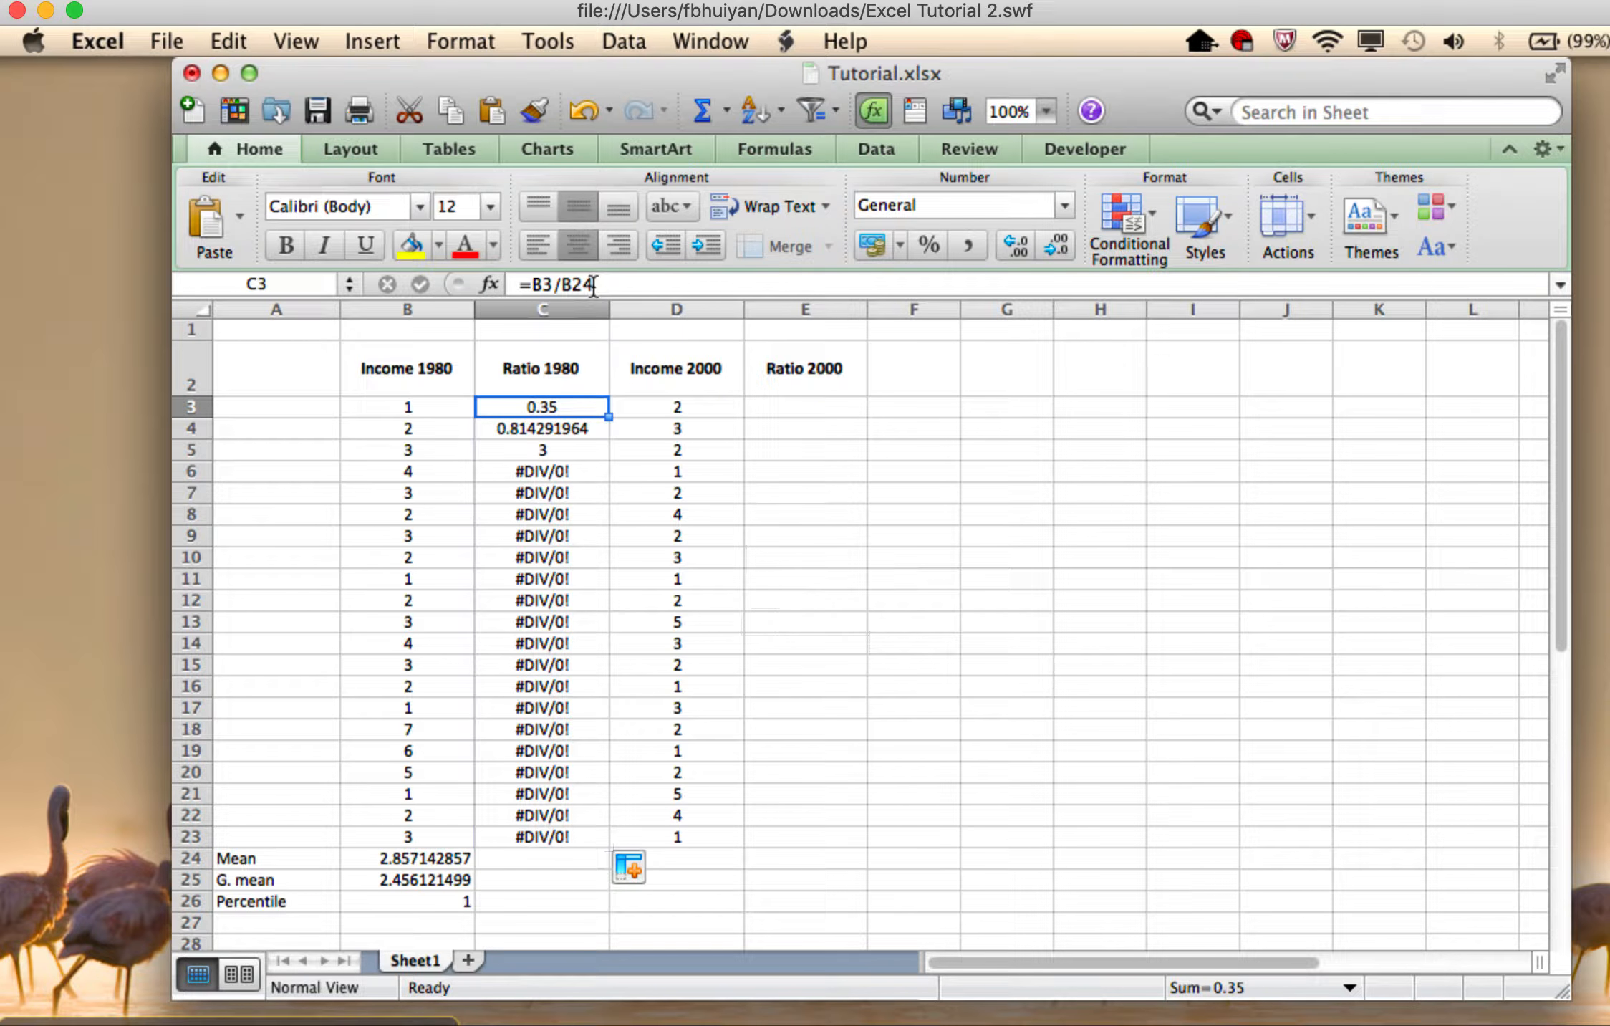
double_click(535, 284)
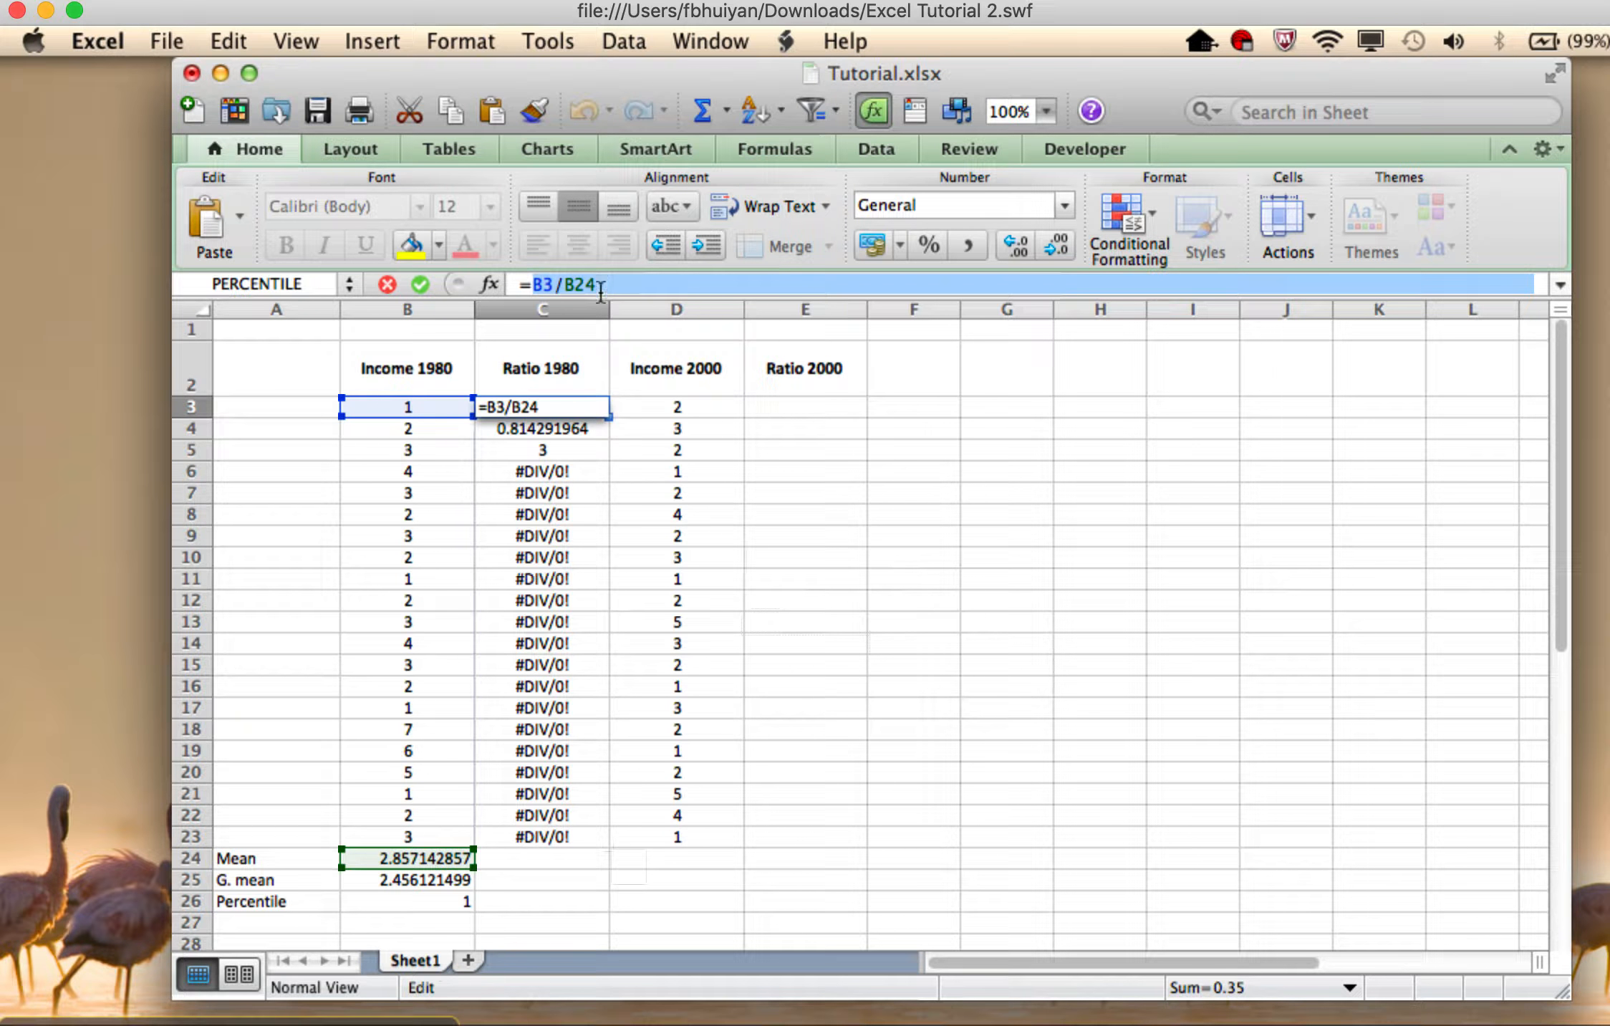
click(430, 407)
click(430, 856)
key(Return)
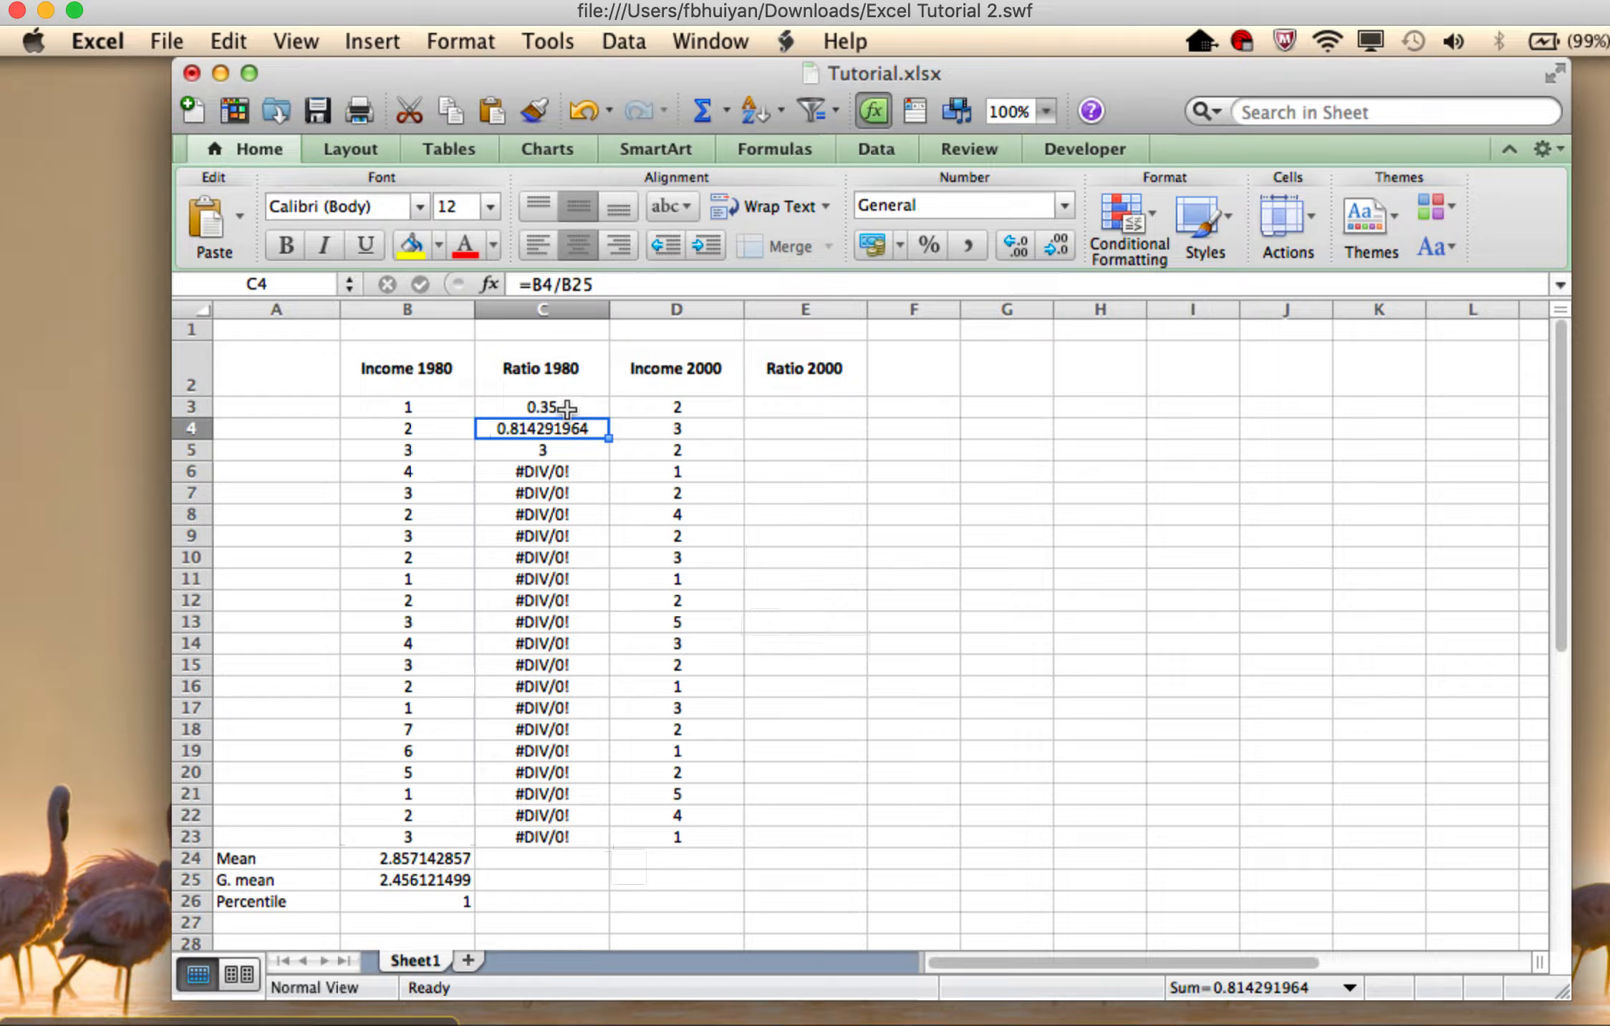
Compare the references in the C3, C4 and C5 formulas with the mean cell B24
click(567, 409)
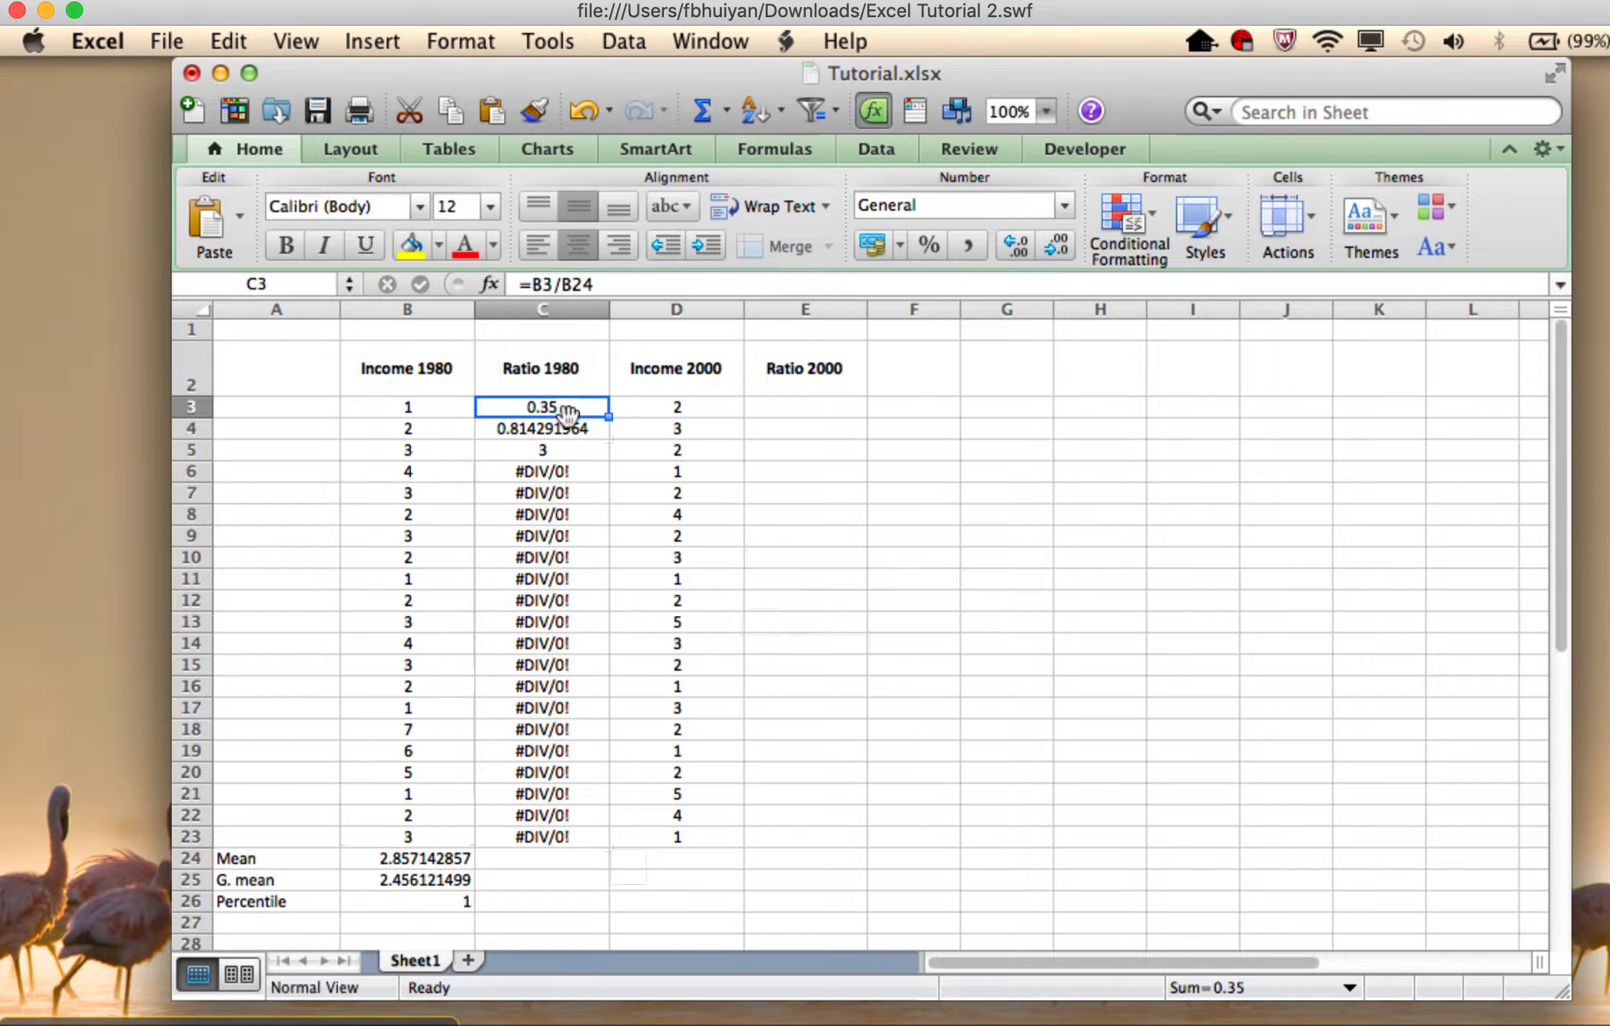
click(565, 428)
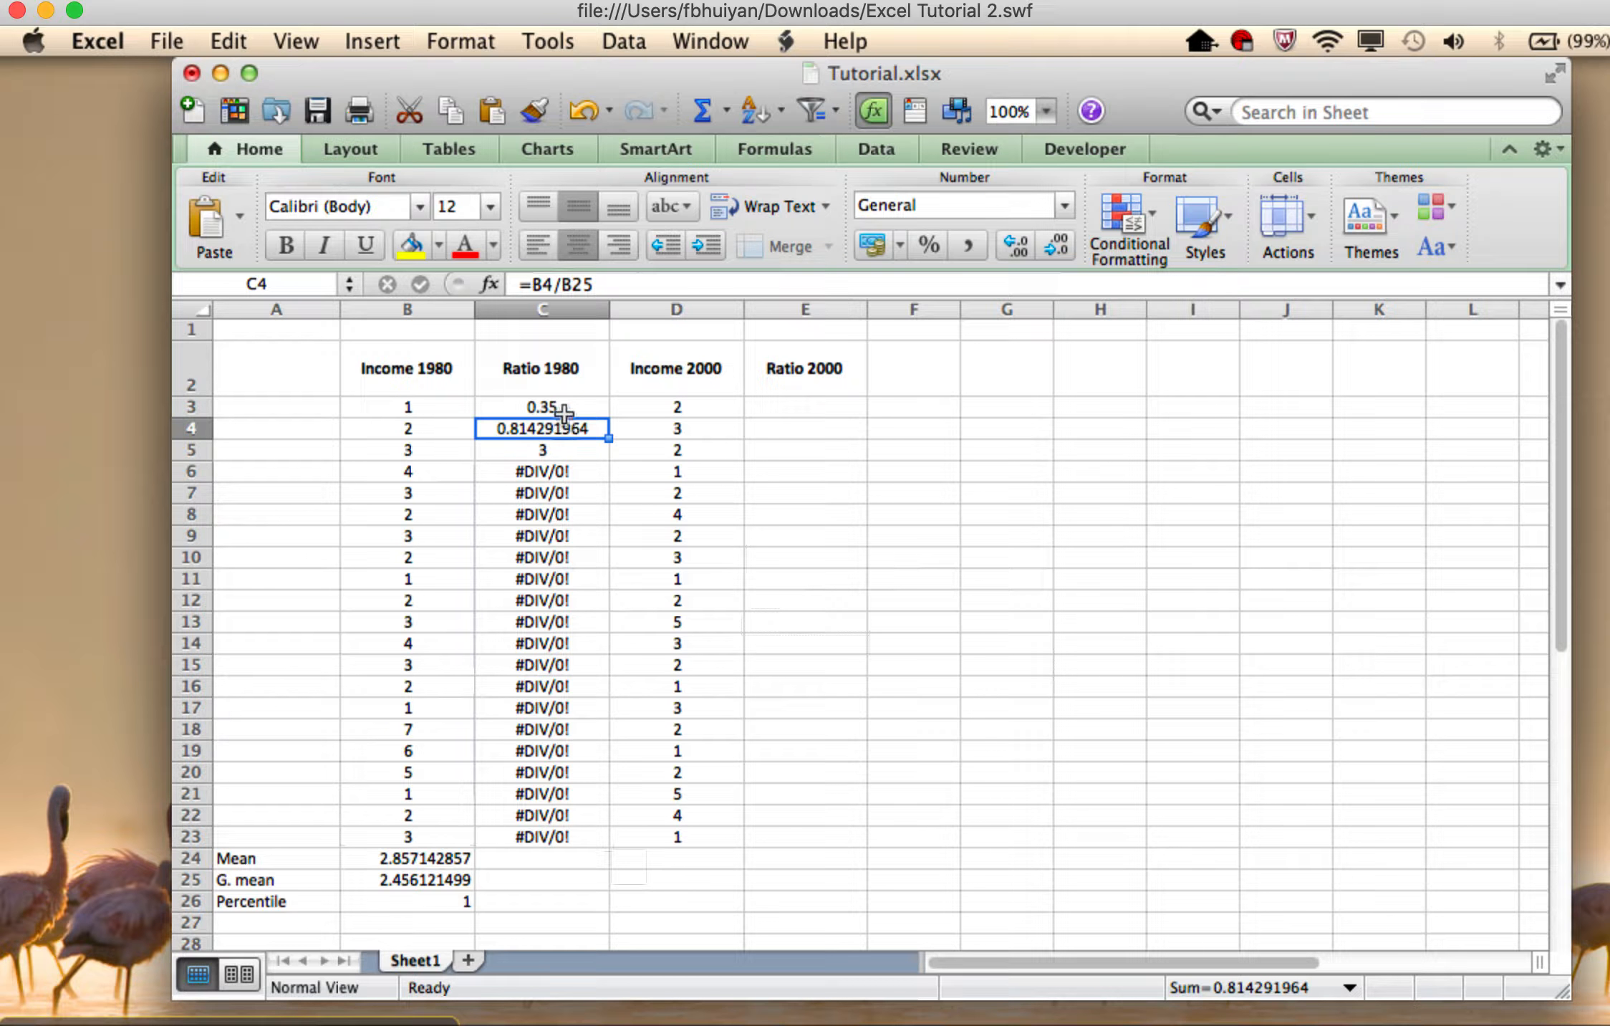
click(565, 410)
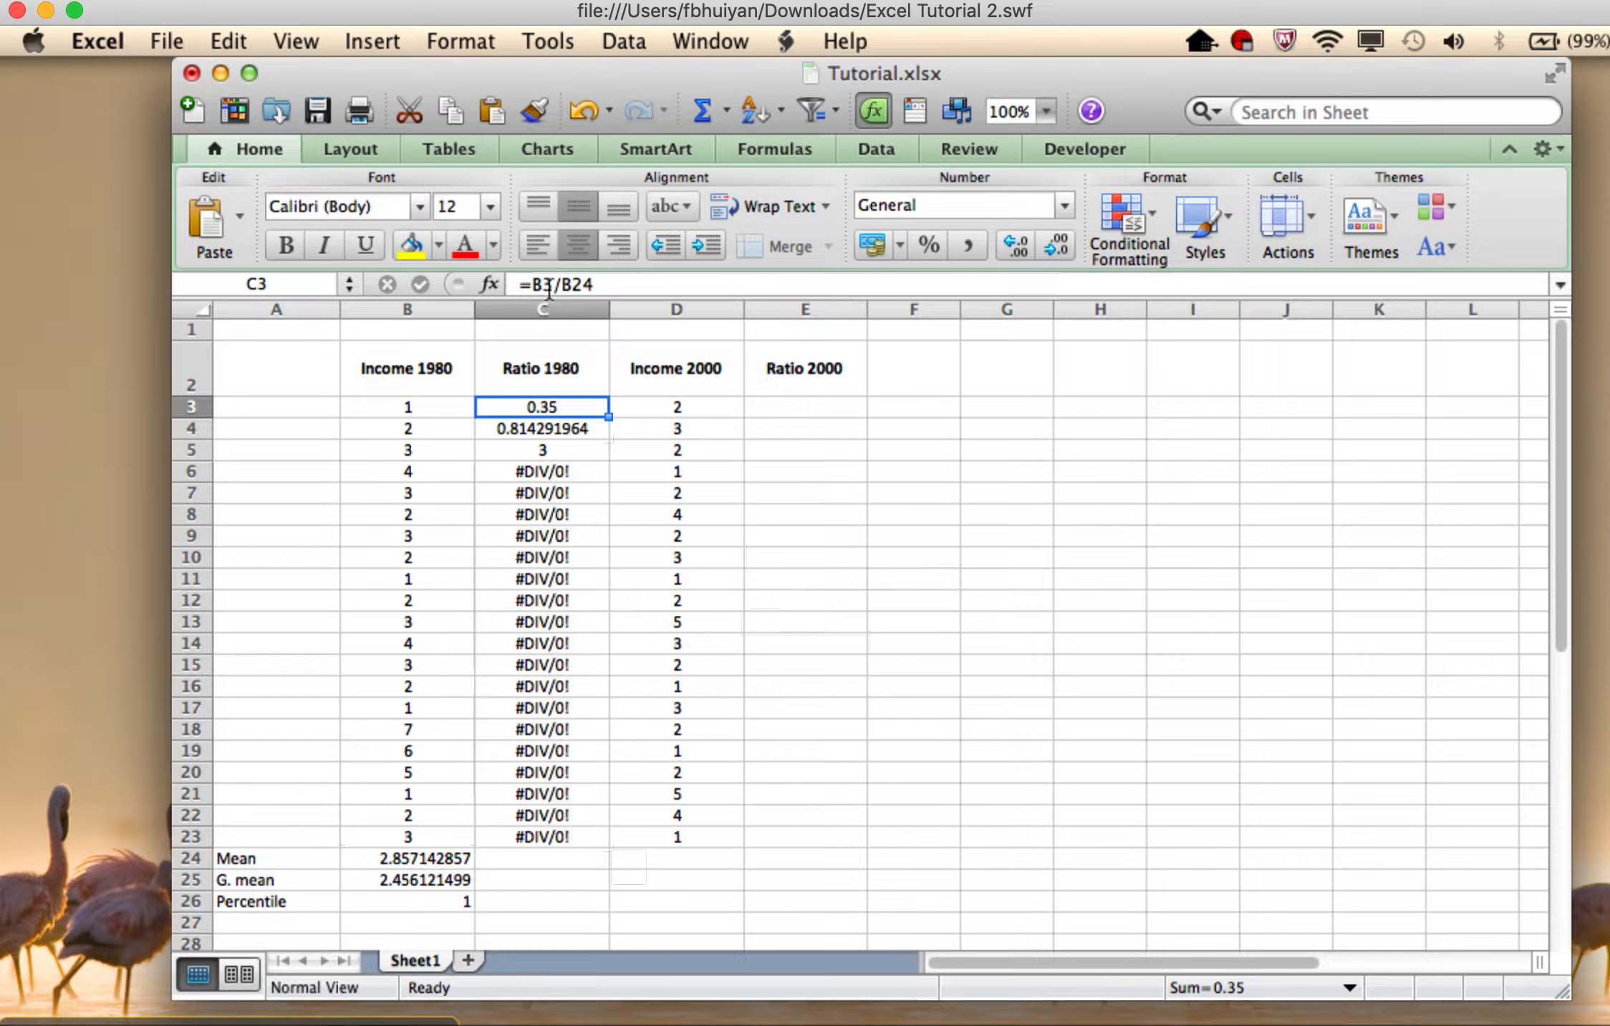
click(553, 429)
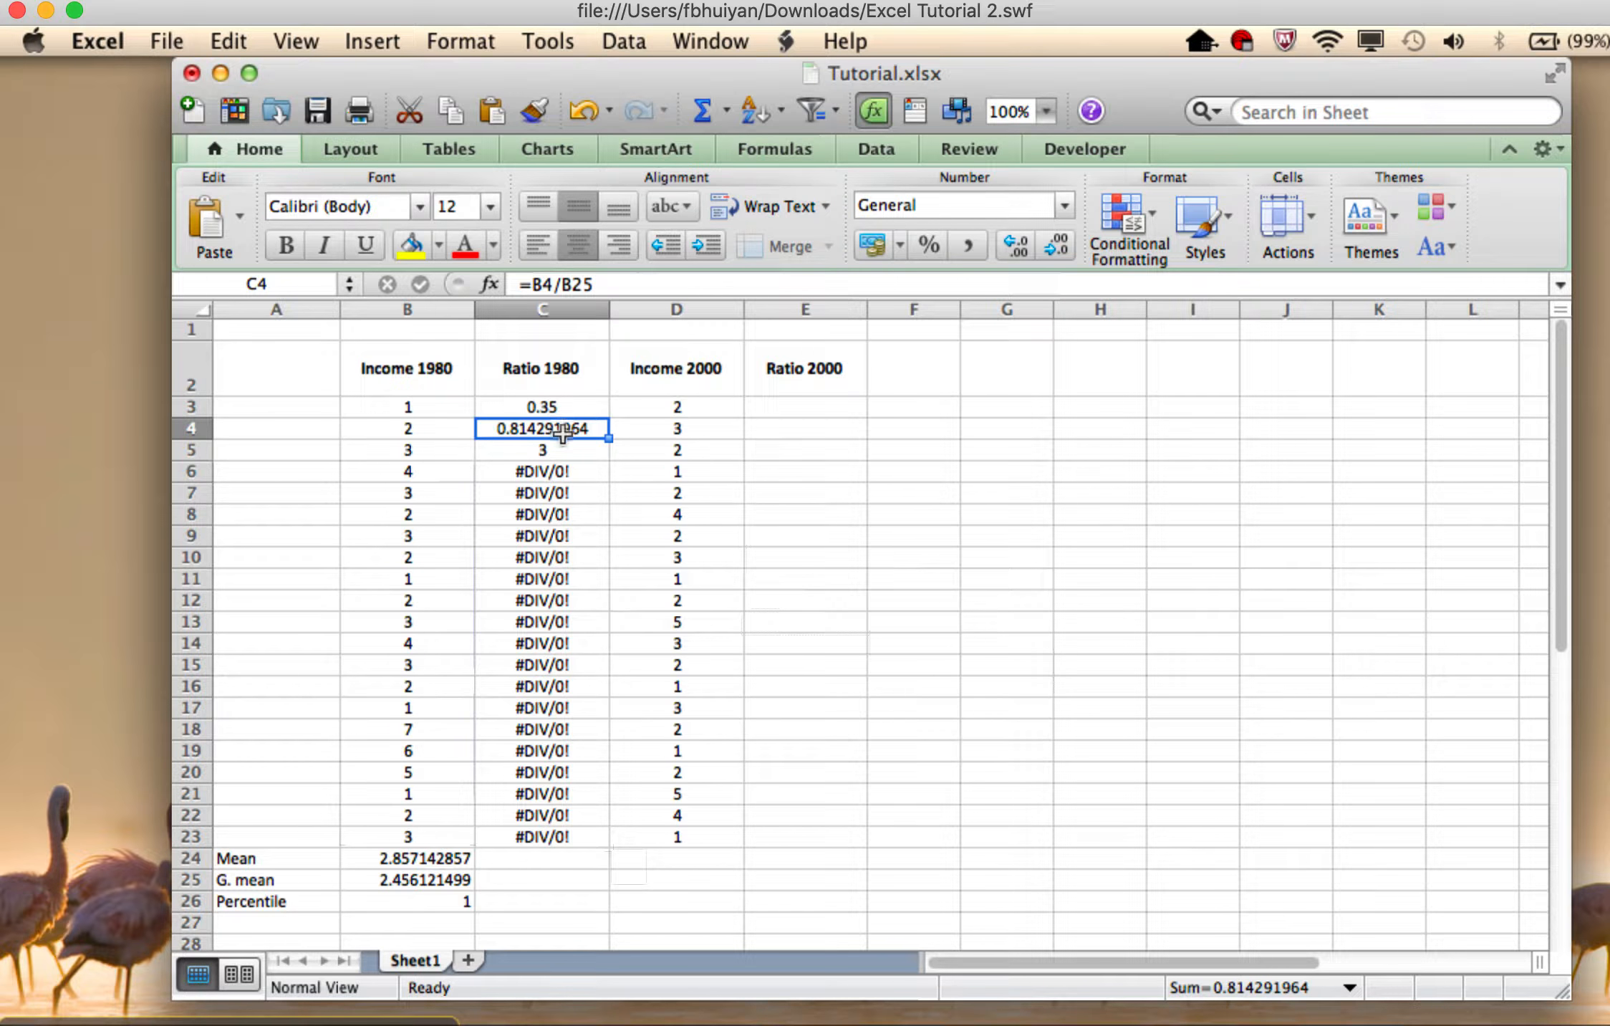
click(568, 407)
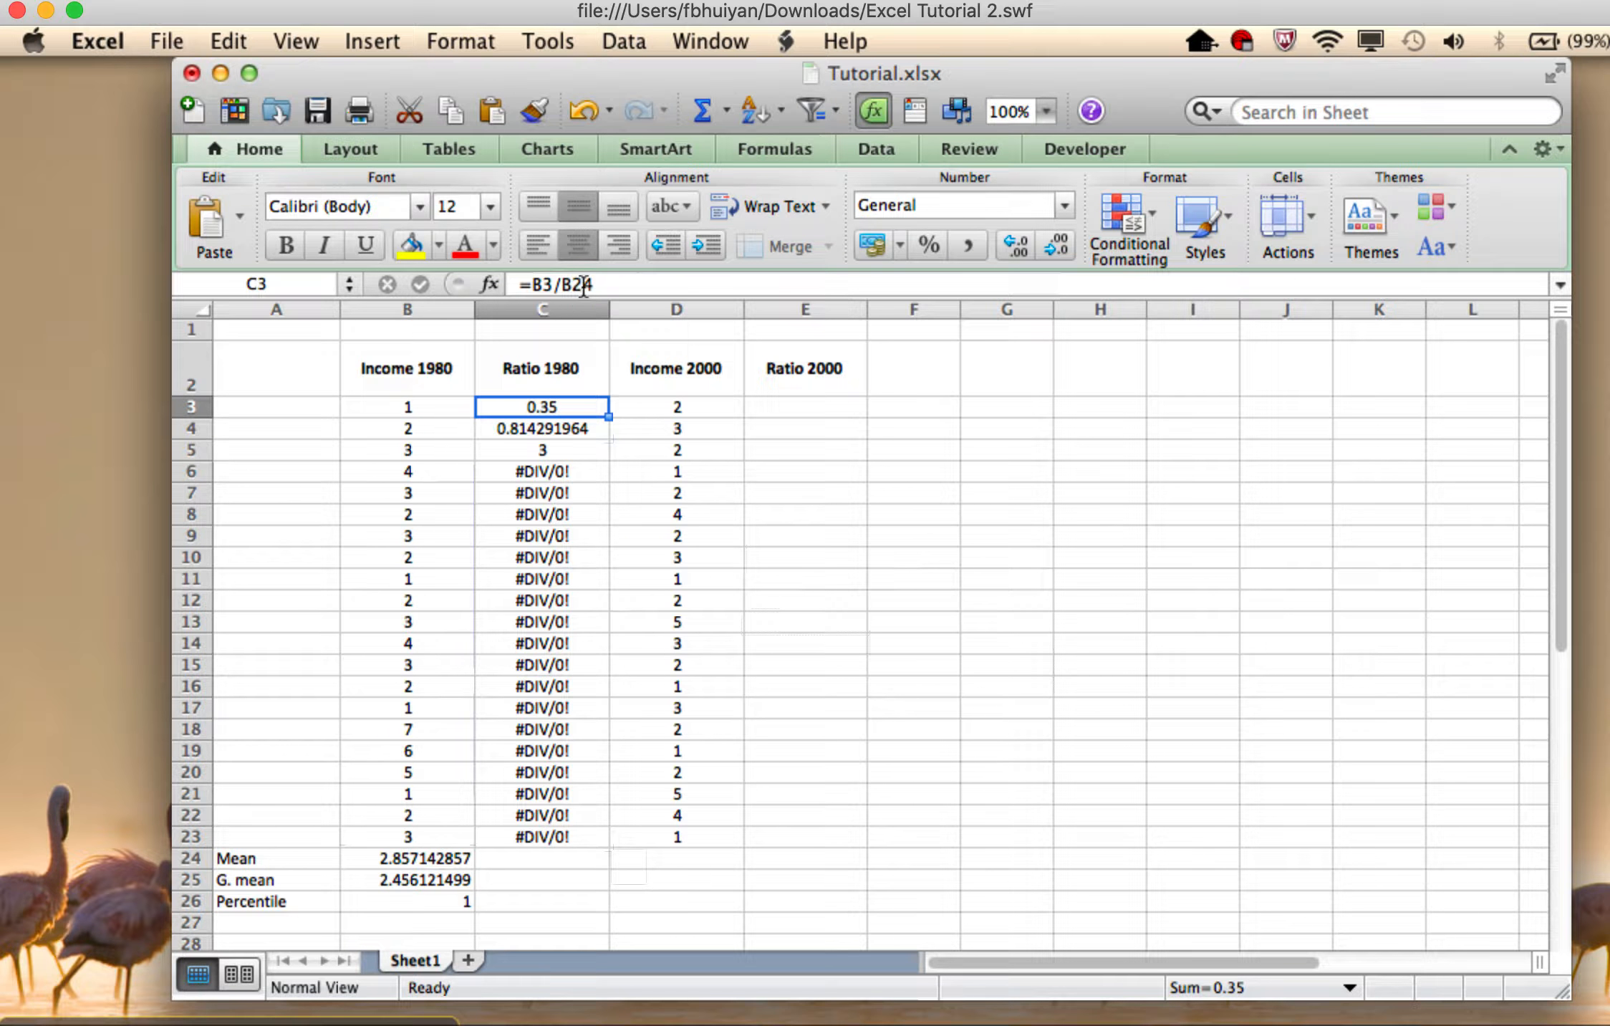
click(570, 428)
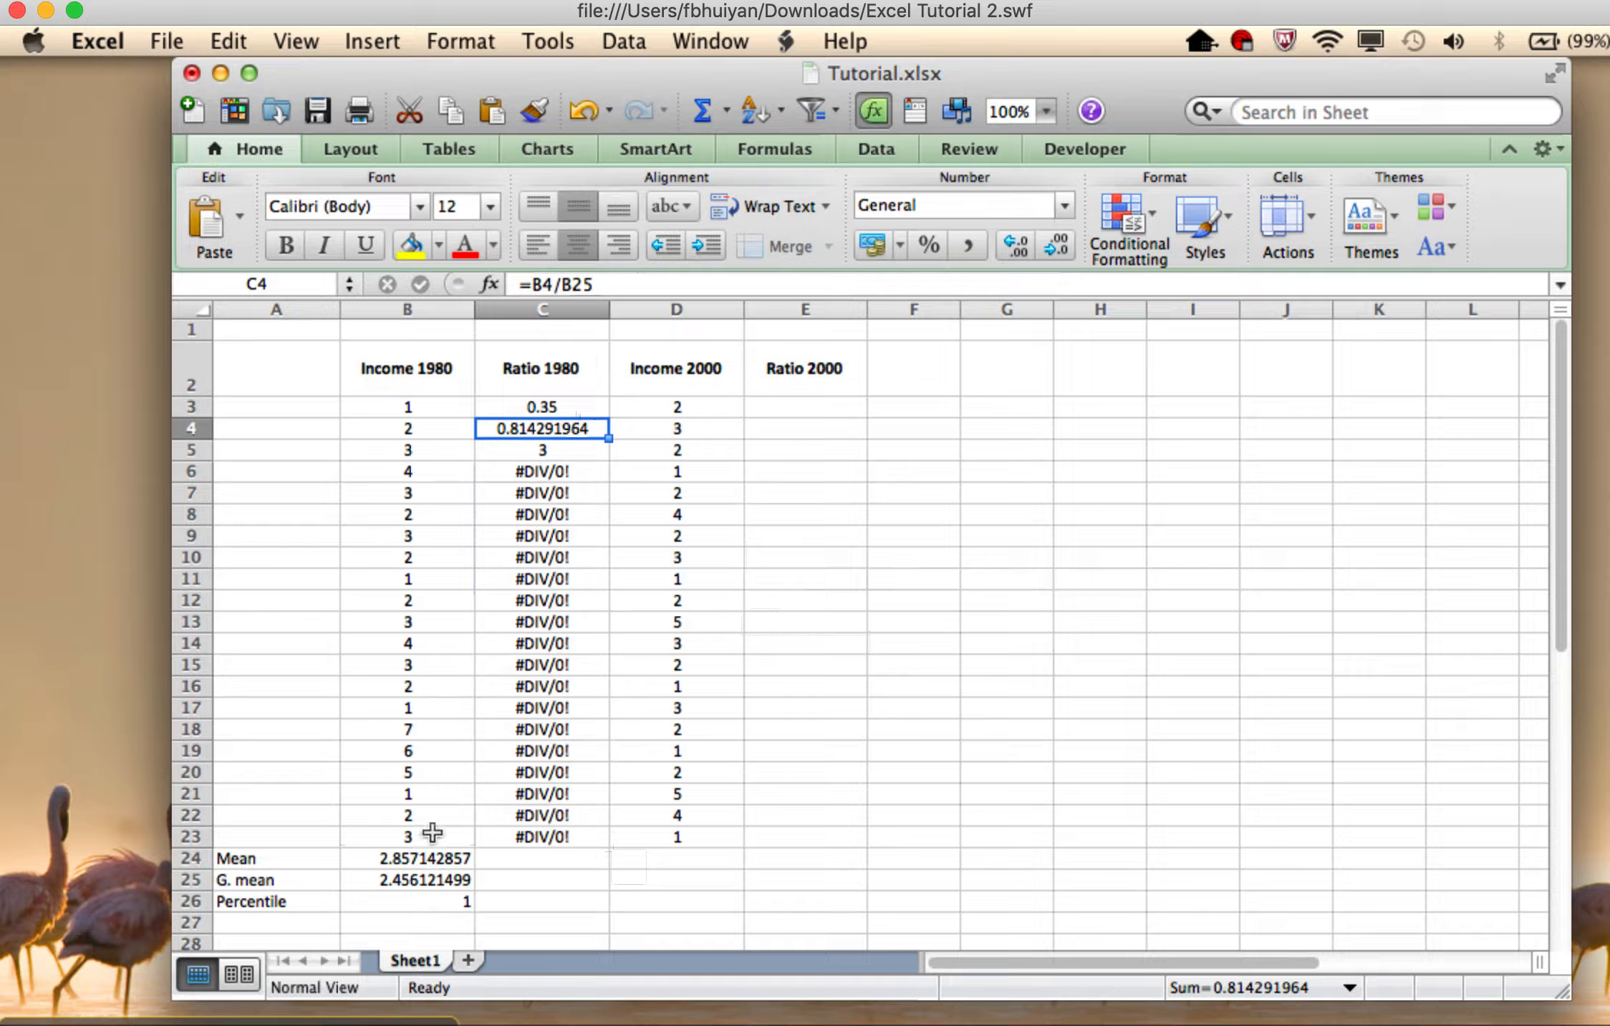
click(424, 858)
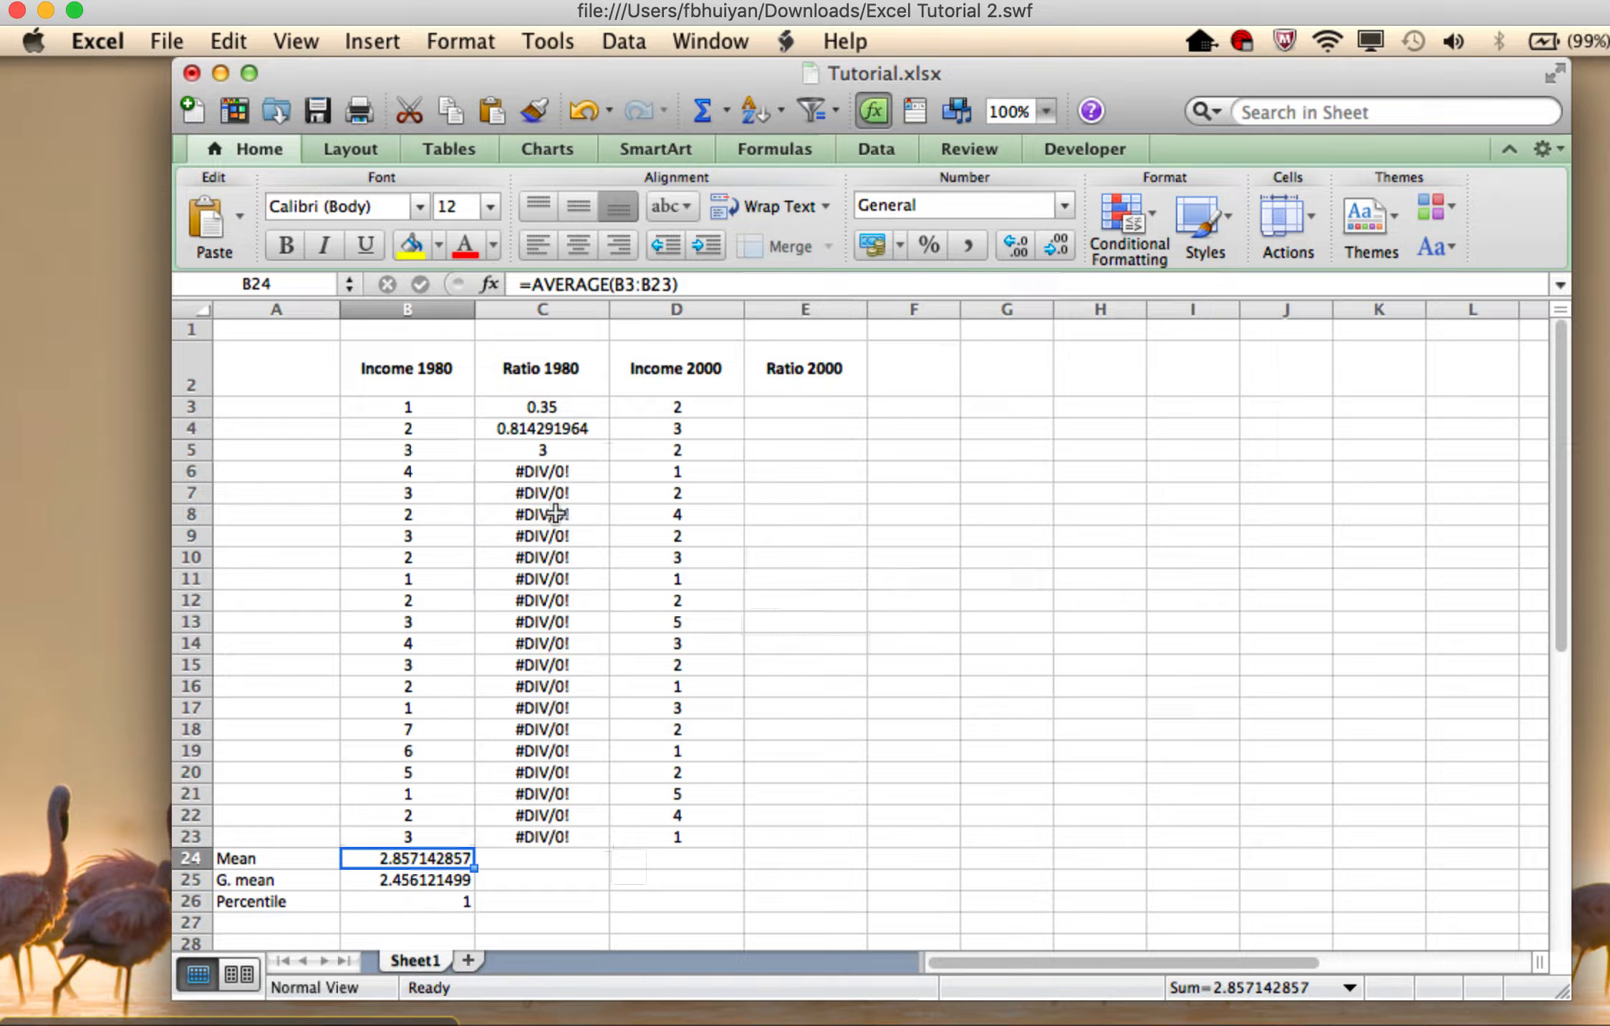
click(558, 445)
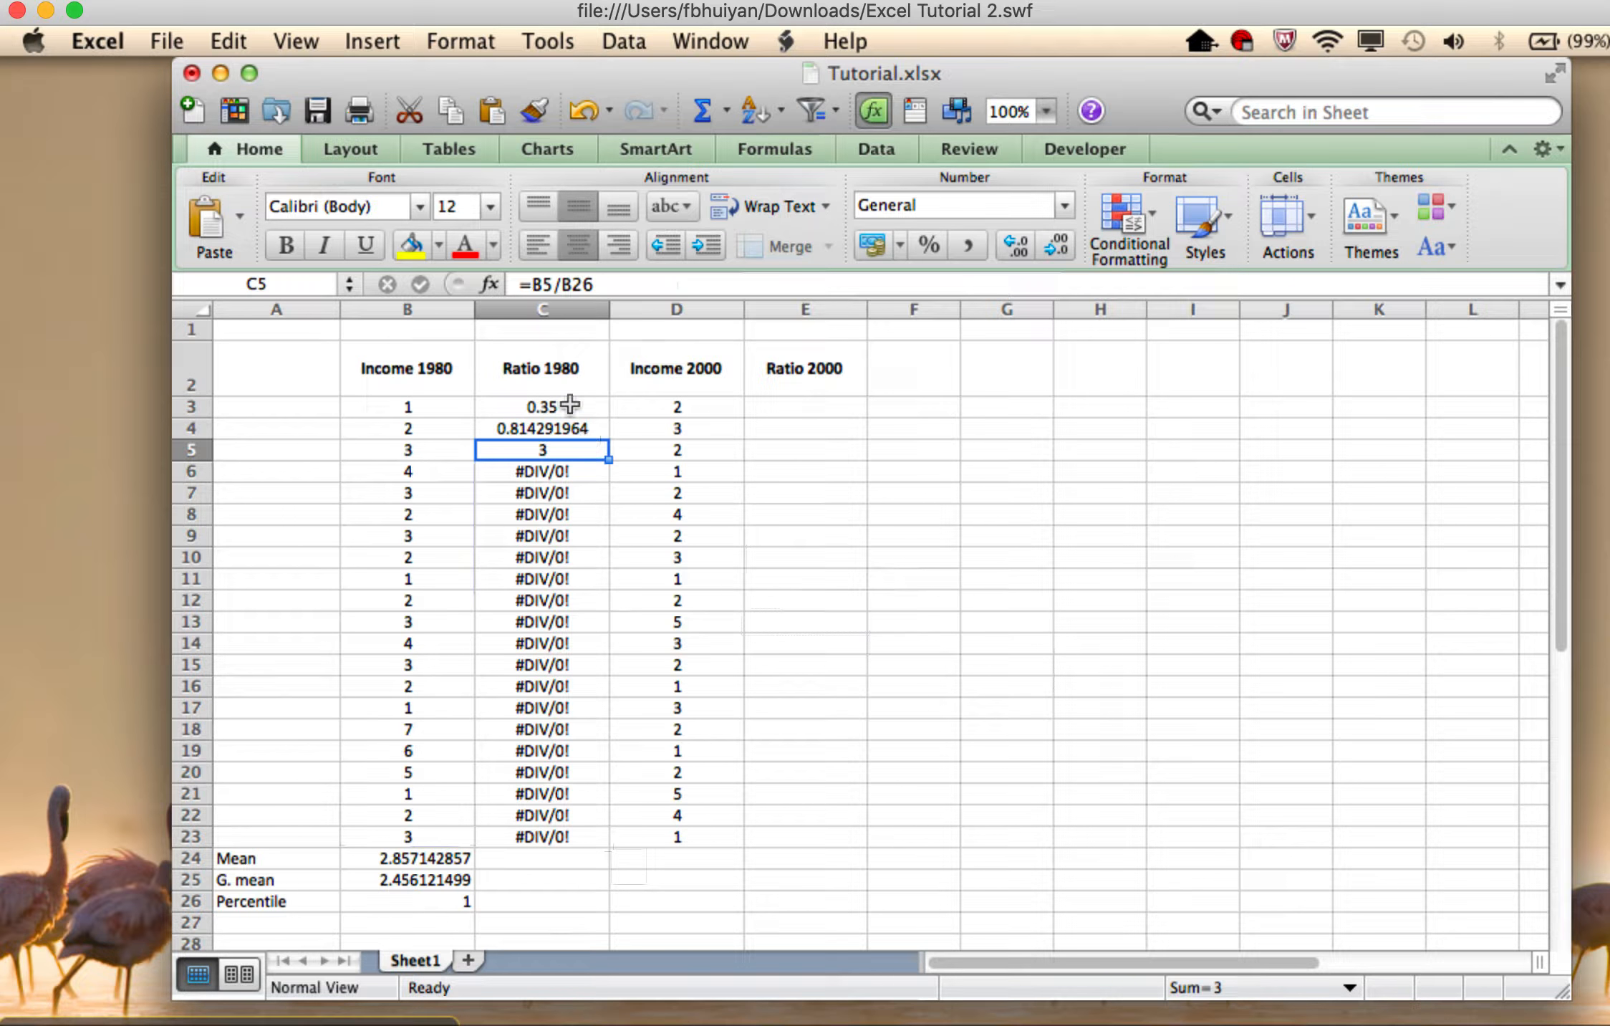
Step through the Ratio 1980 cells from C3 to C14 to examine how the filled formula's references shift
key(Up)
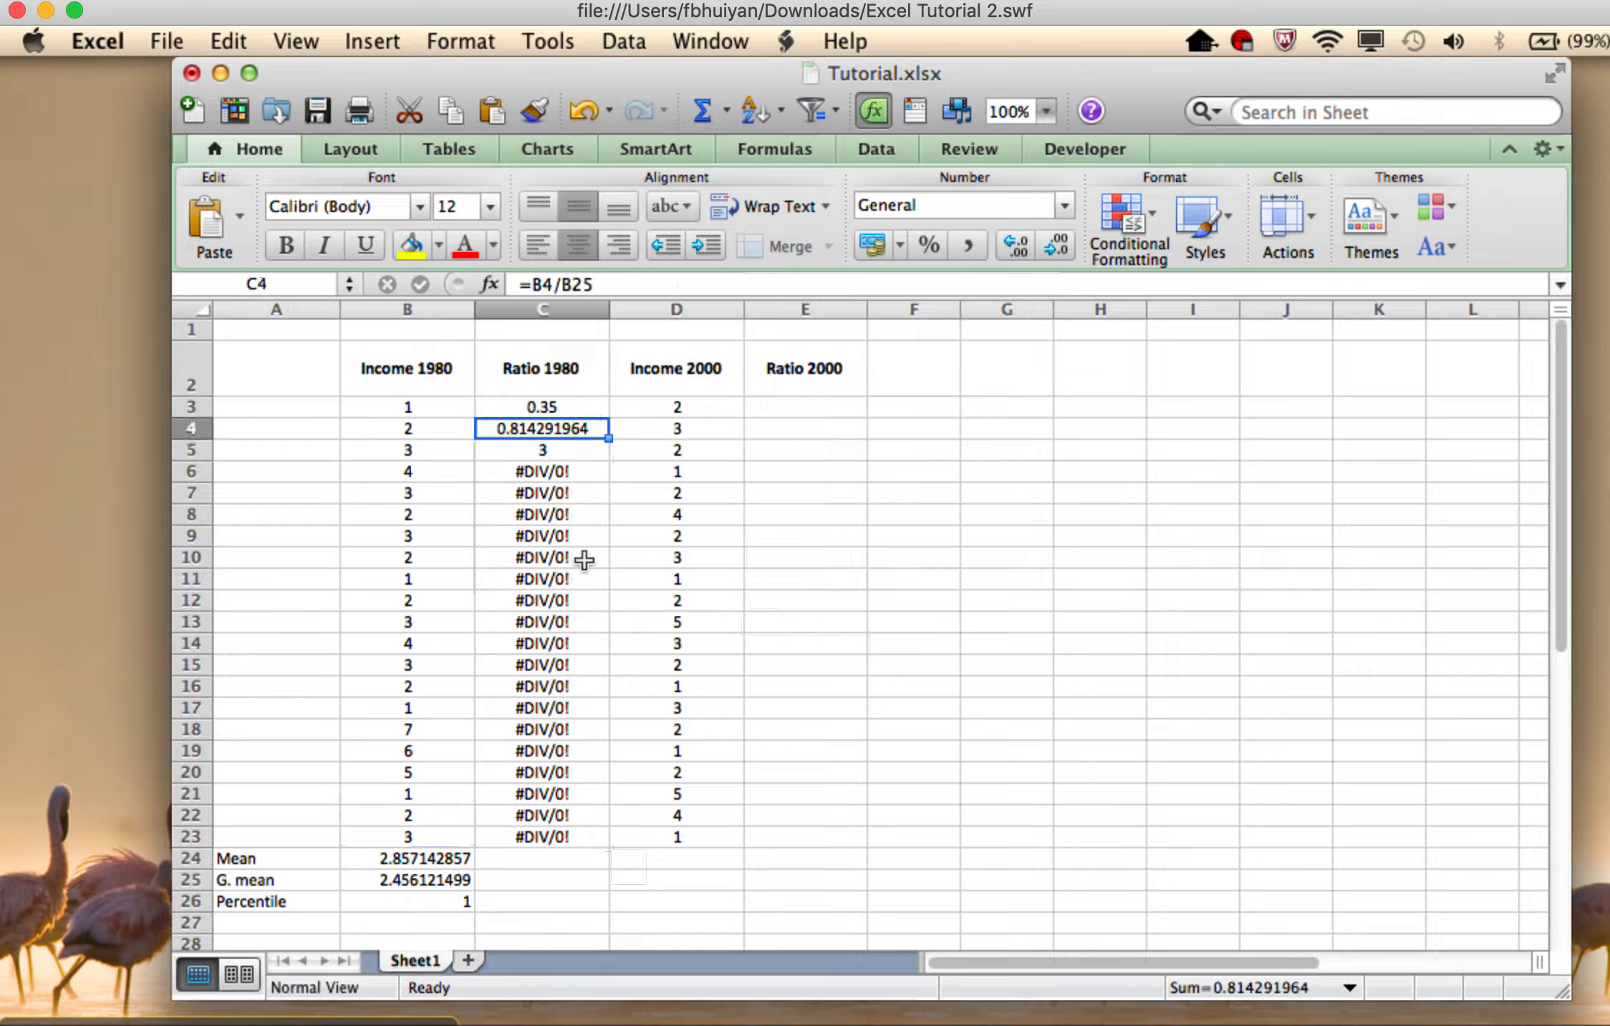
key(Down)
key(Down)
key(Down)
key(Down)
key(Down)
key(Down)
key(Down)
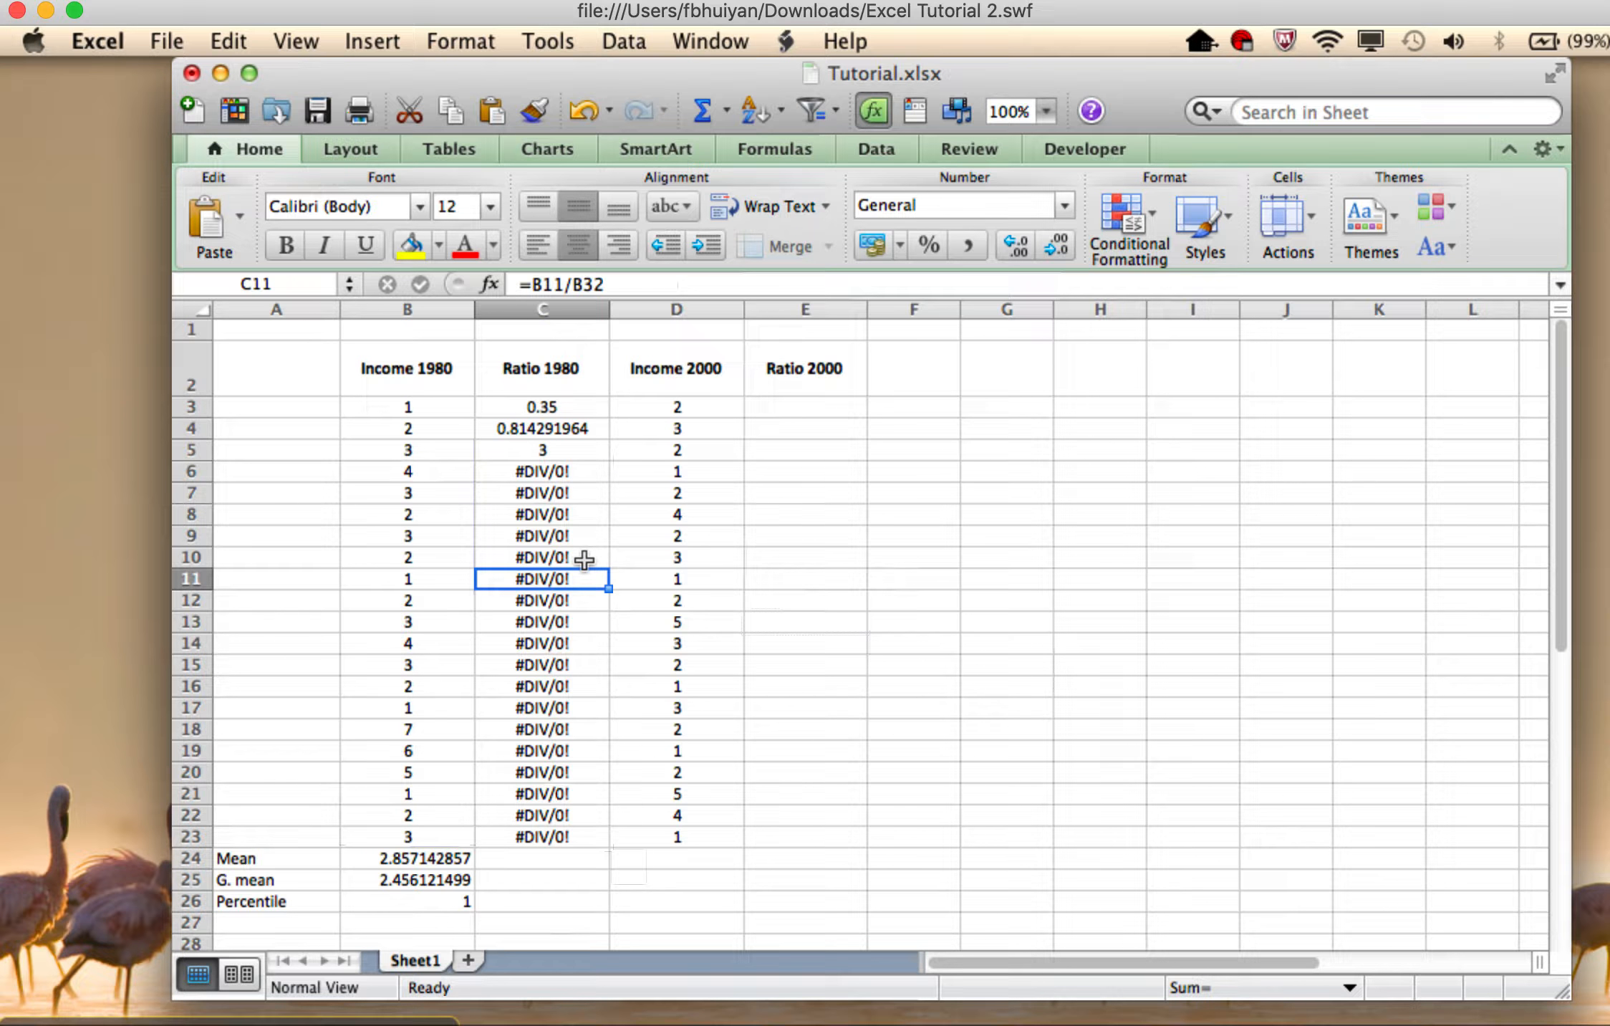
key(Up)
key(Up)
key(Up)
key(Up)
key(Up)
key(Up)
key(Up)
key(Up)
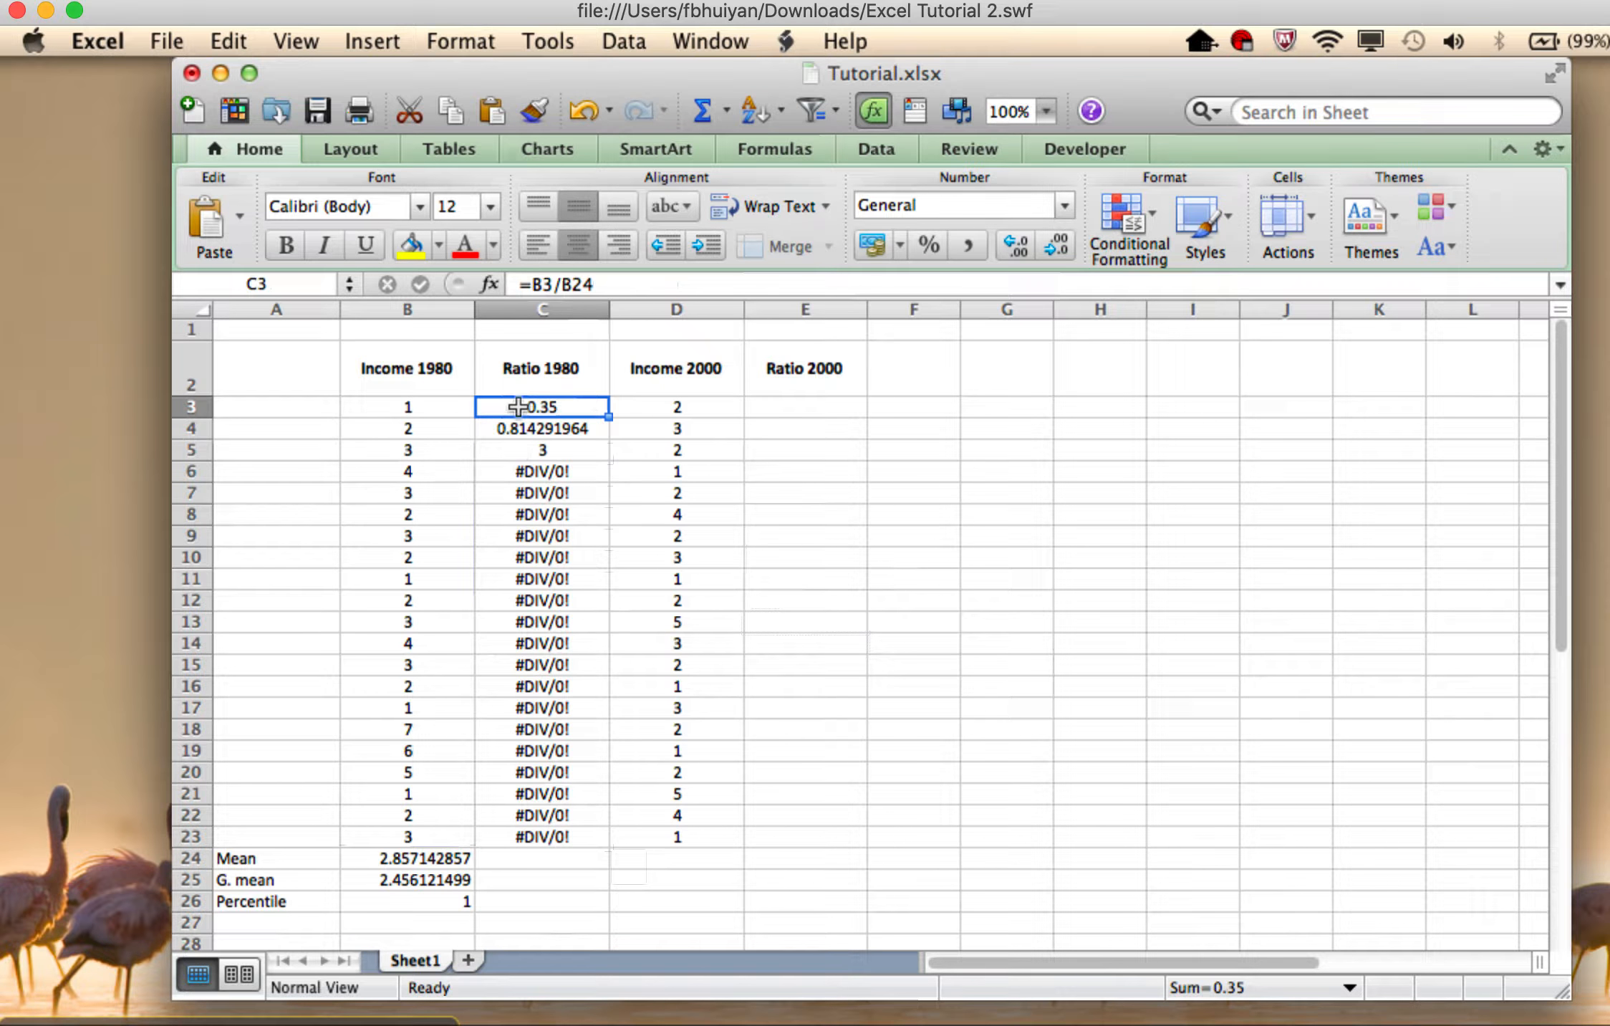
key(Down)
key(Down)
key(Down)
key(Down)
key(Down)
key(Down)
key(Down)
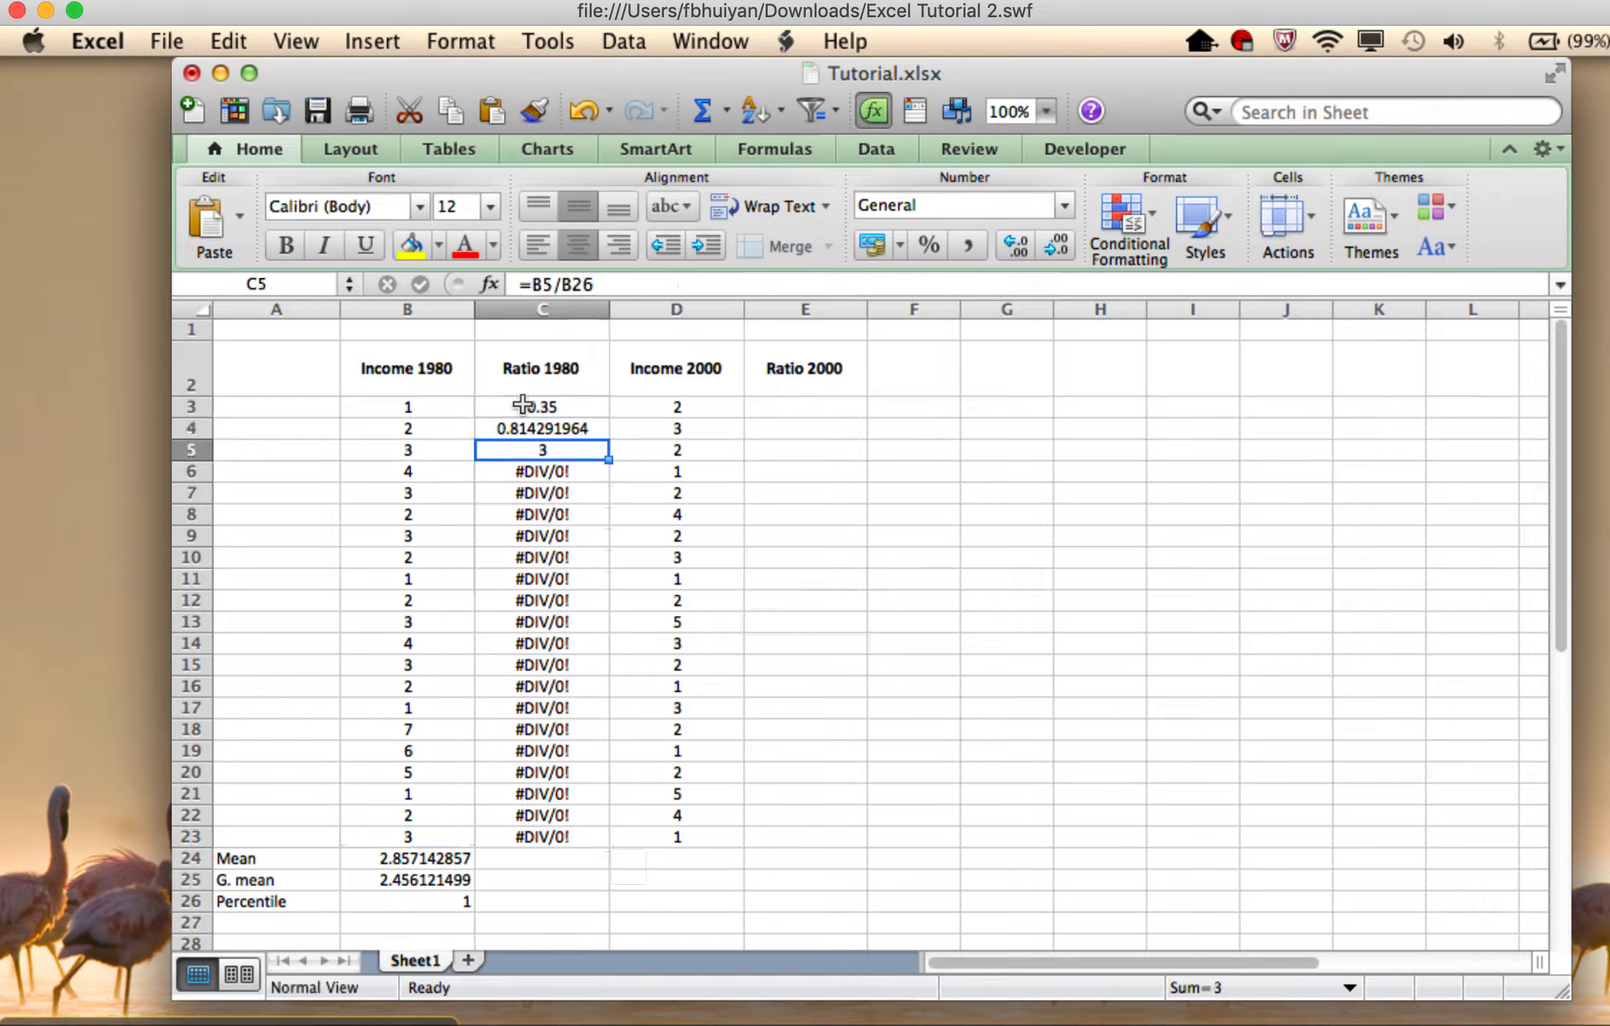
key(Down)
key(Down)
key(Down)
key(Down)
key(Down)
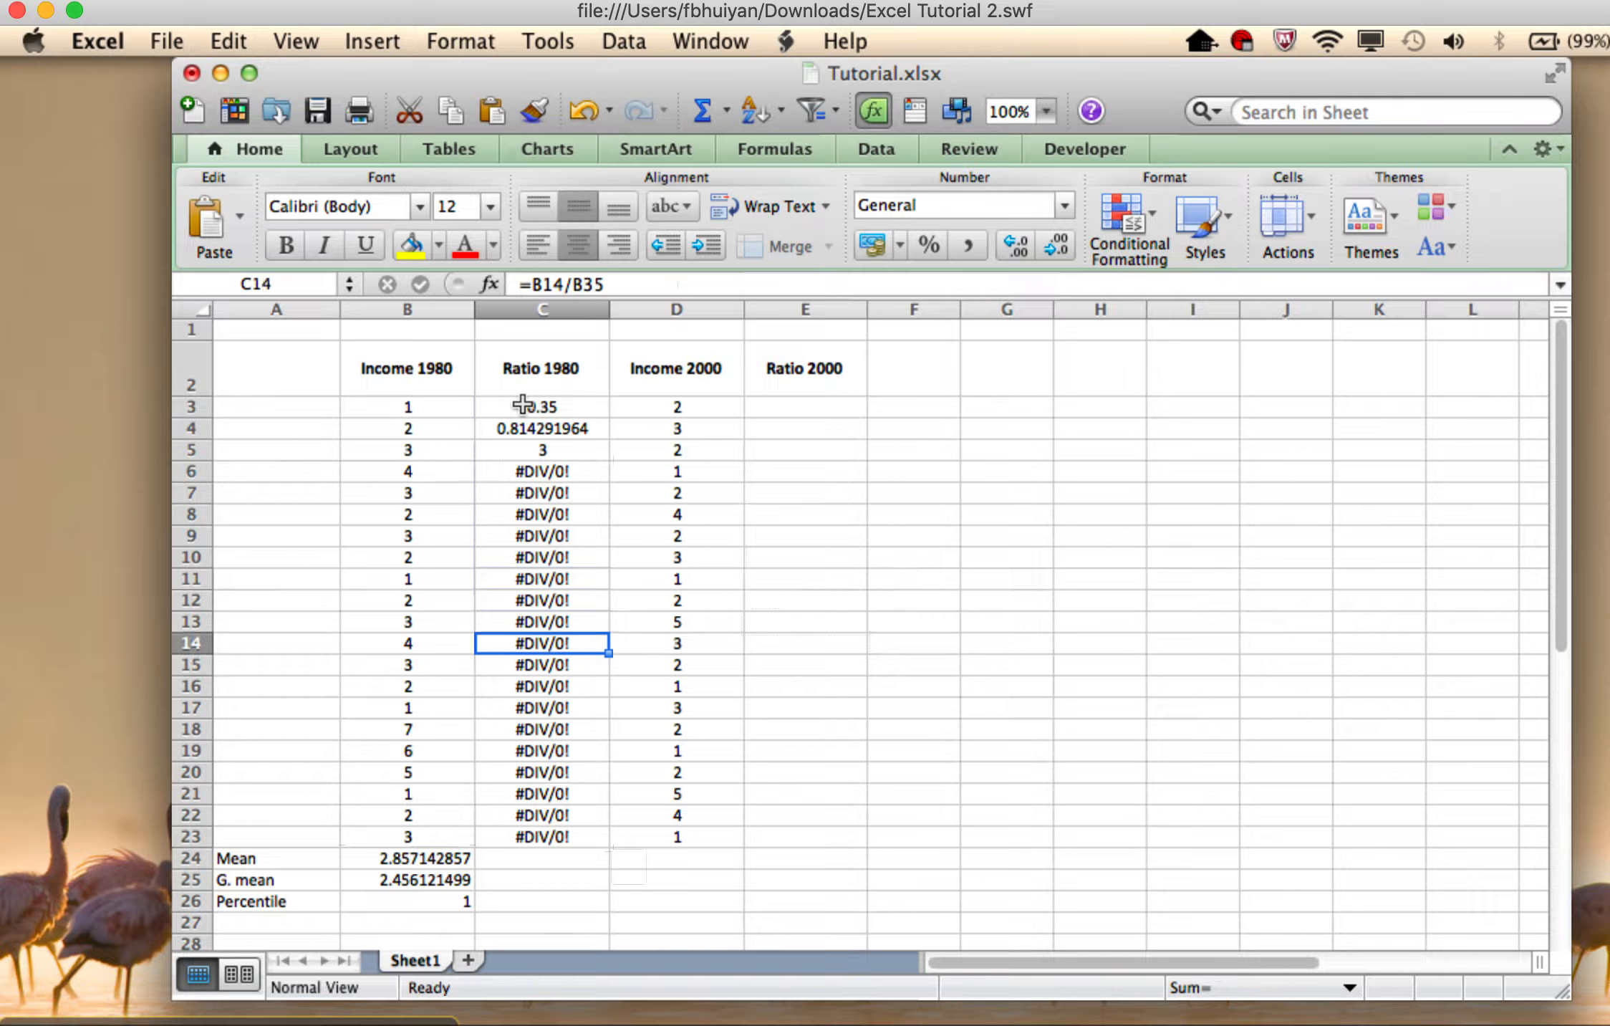
key(Up)
key(Up)
key(Up)
key(Up)
key(Up)
key(Up)
key(Up)
key(Up)
key(Up)
key(Up)
key(Up)
key(Up)
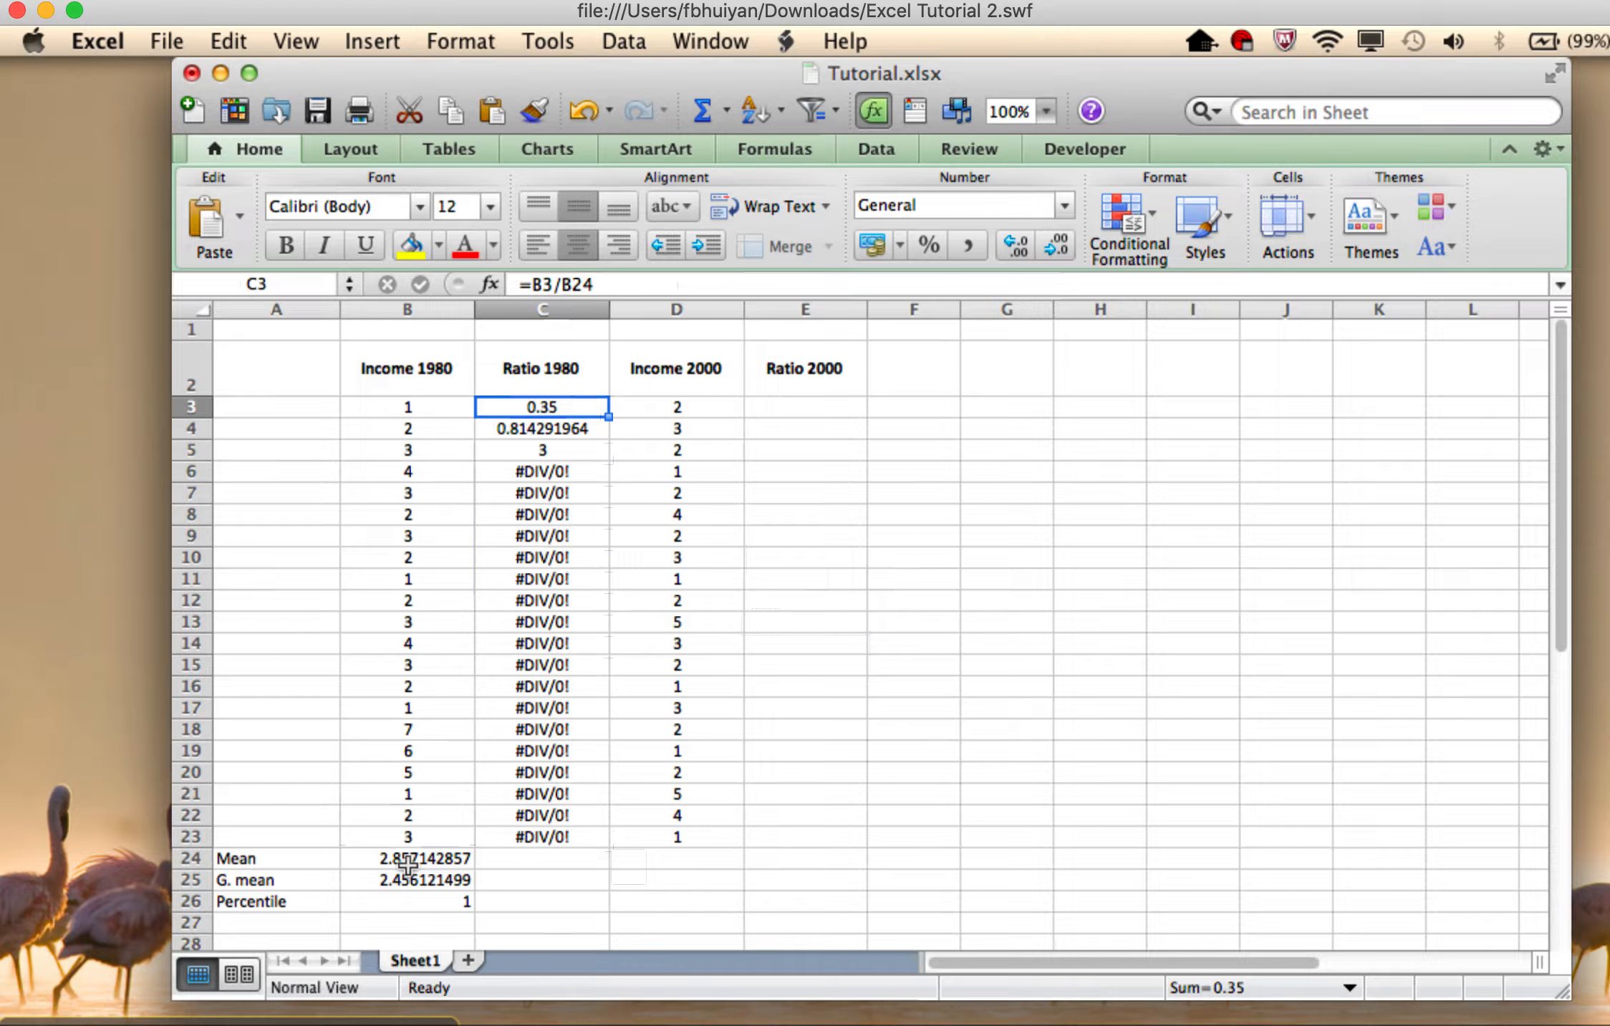
Make the mean reference in C3 absolute, giving =B3/$B$24, and fill the formula down to C23
click(565, 285)
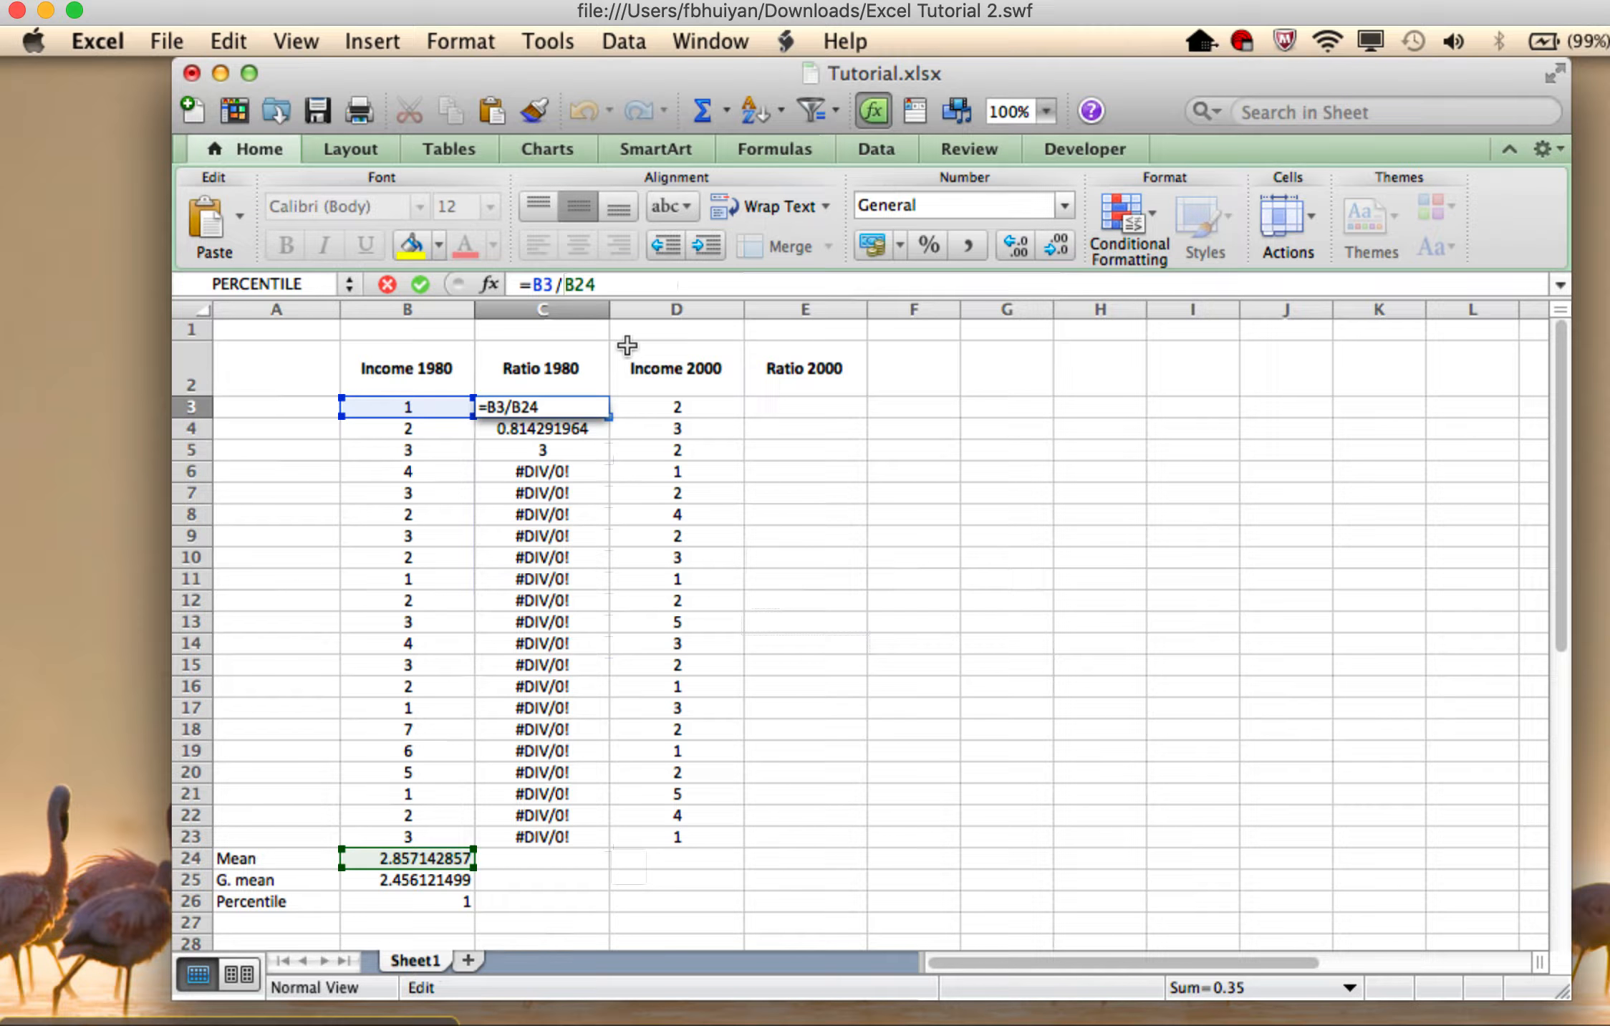
text($)
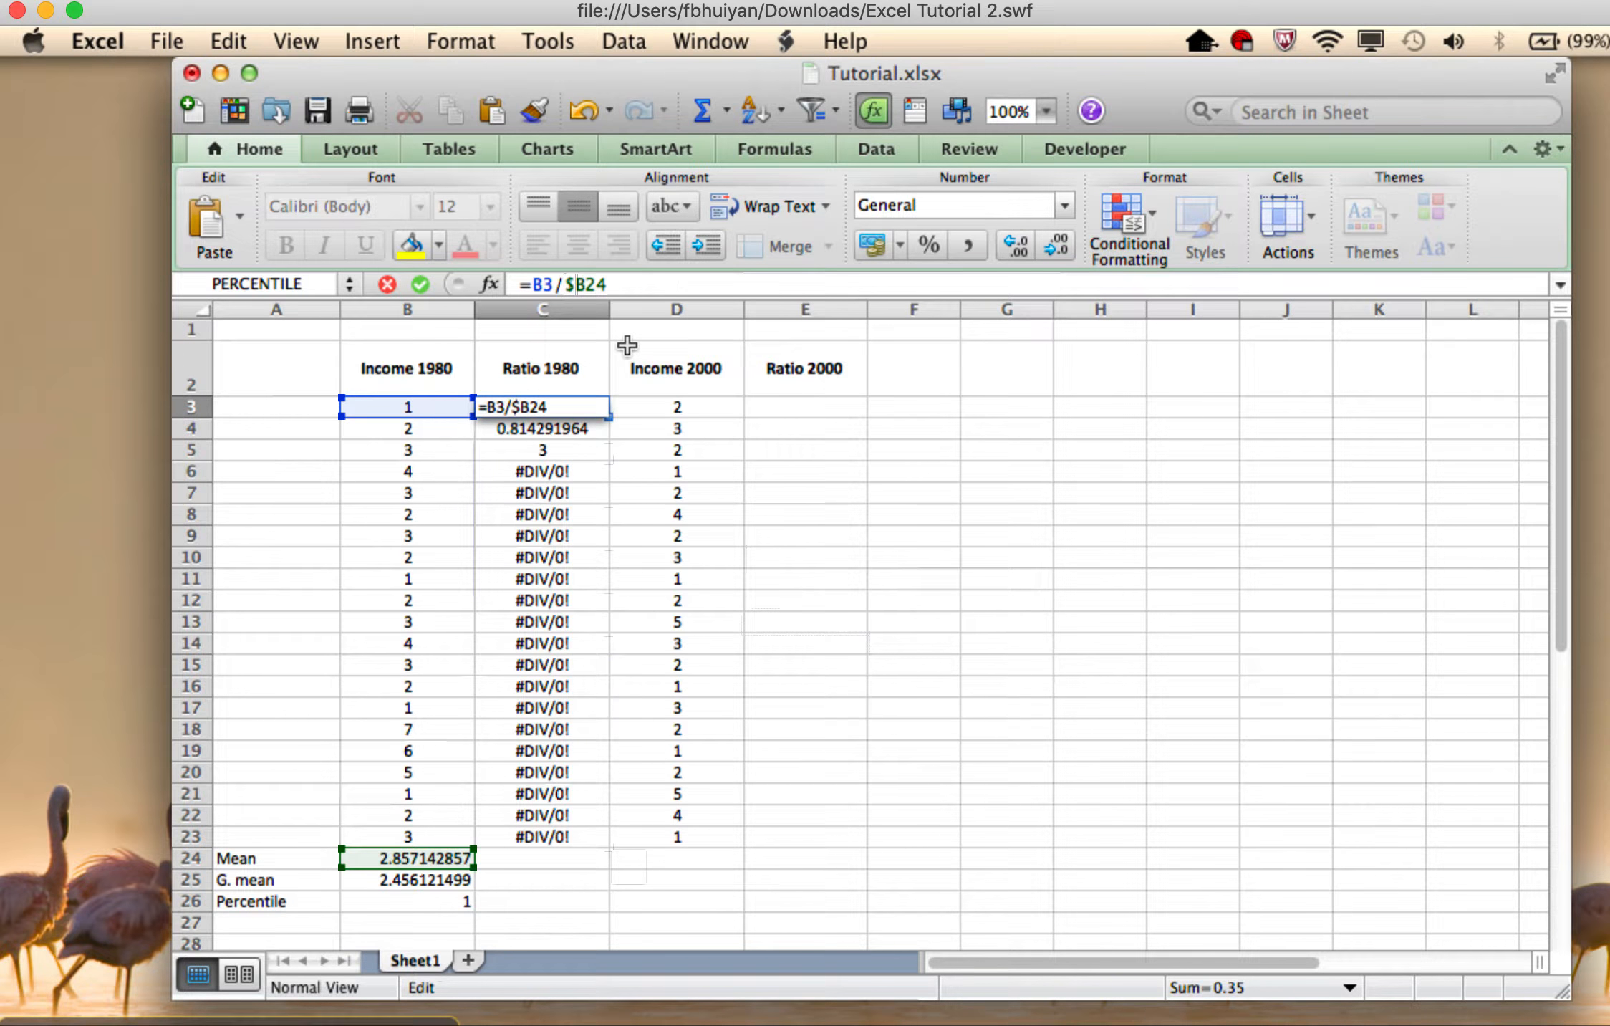
click(586, 285)
text($)
key(Return)
click(544, 406)
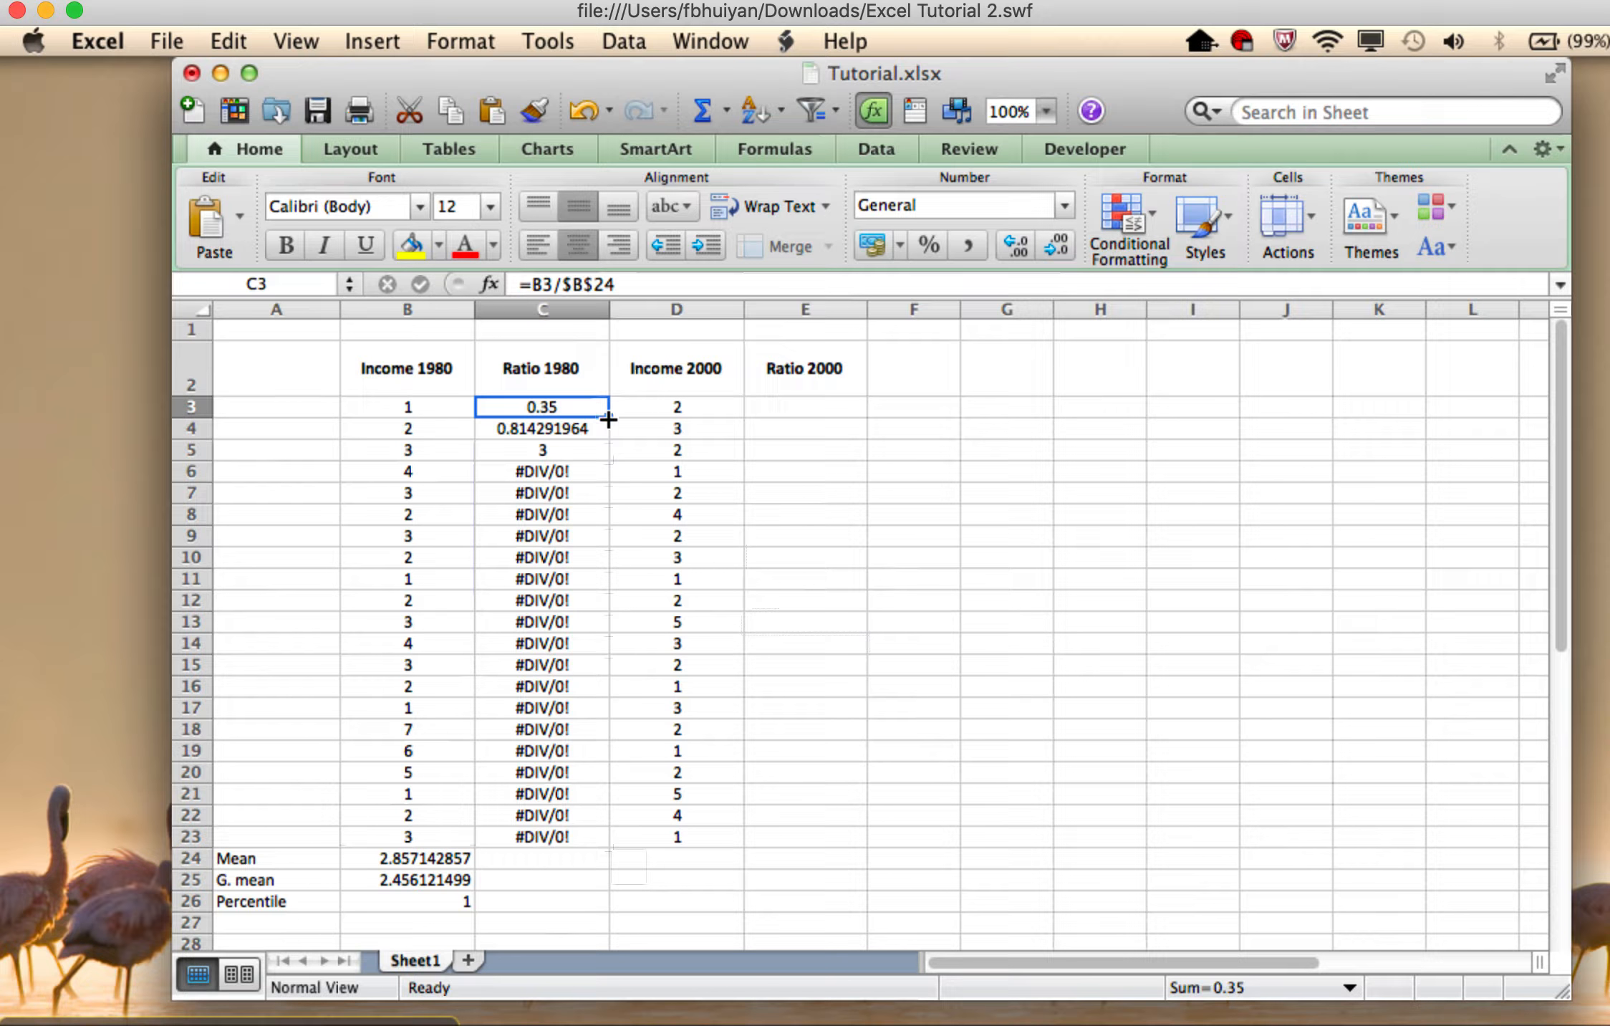
drag(608, 420, 598, 846)
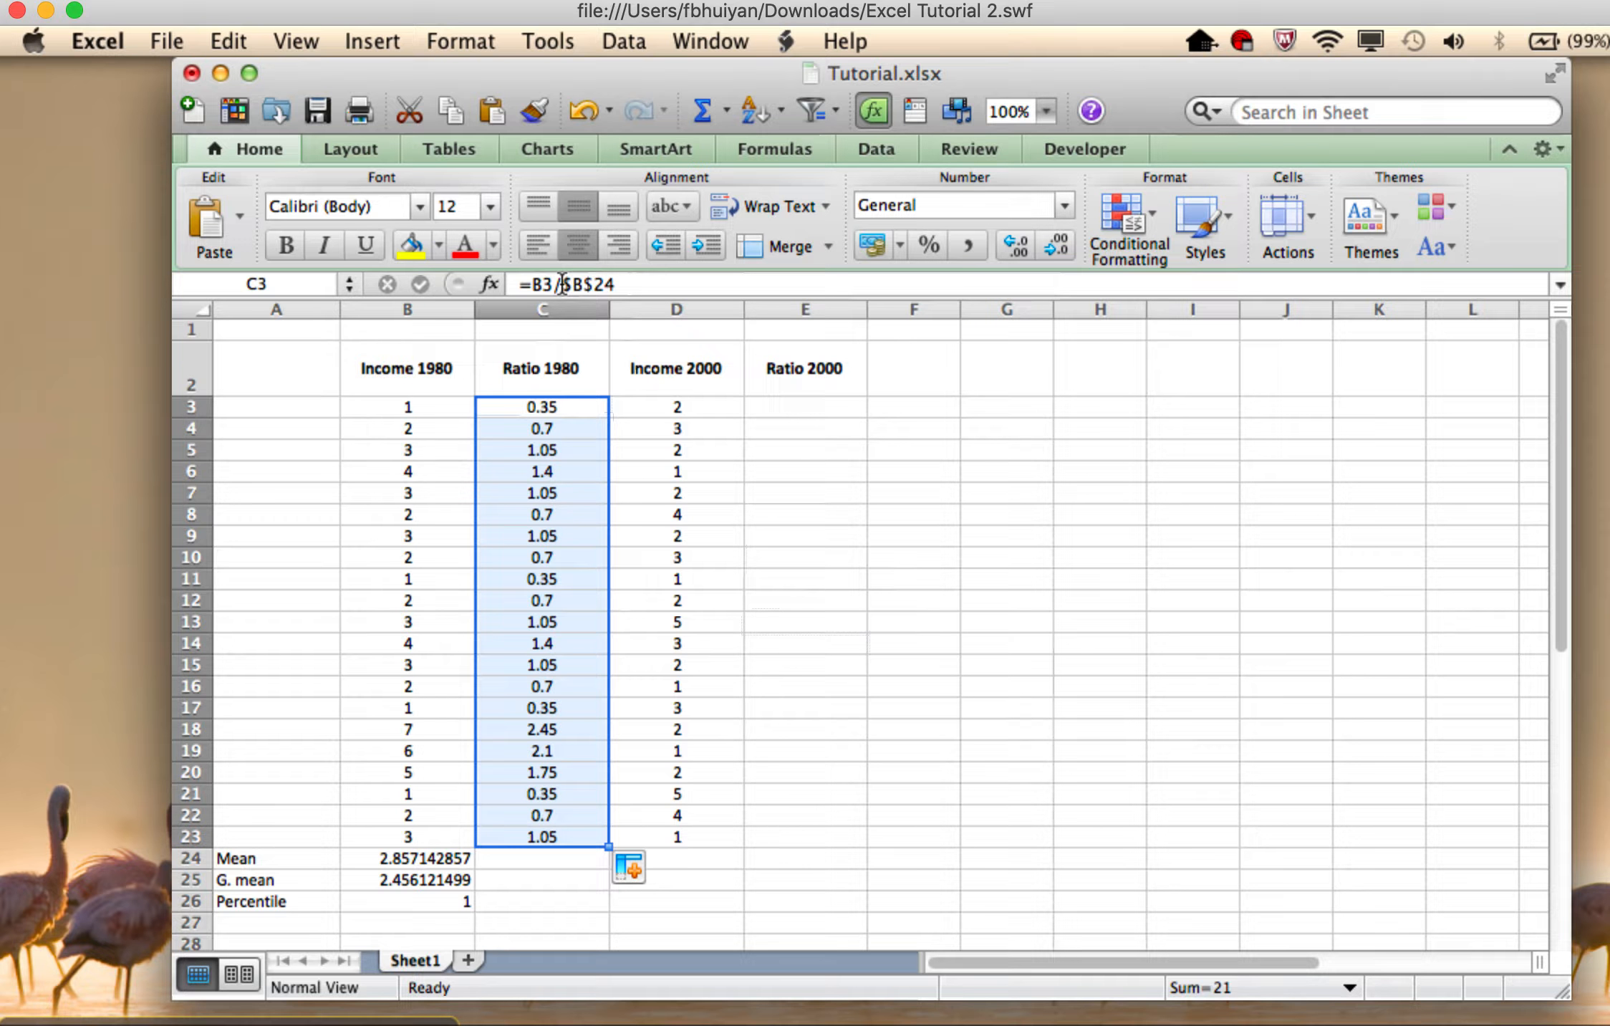
Examine the absolute $B$24 and relative B3 references in the C3 formula, leaving the formula as it is
click(562, 284)
drag(563, 283, 620, 284)
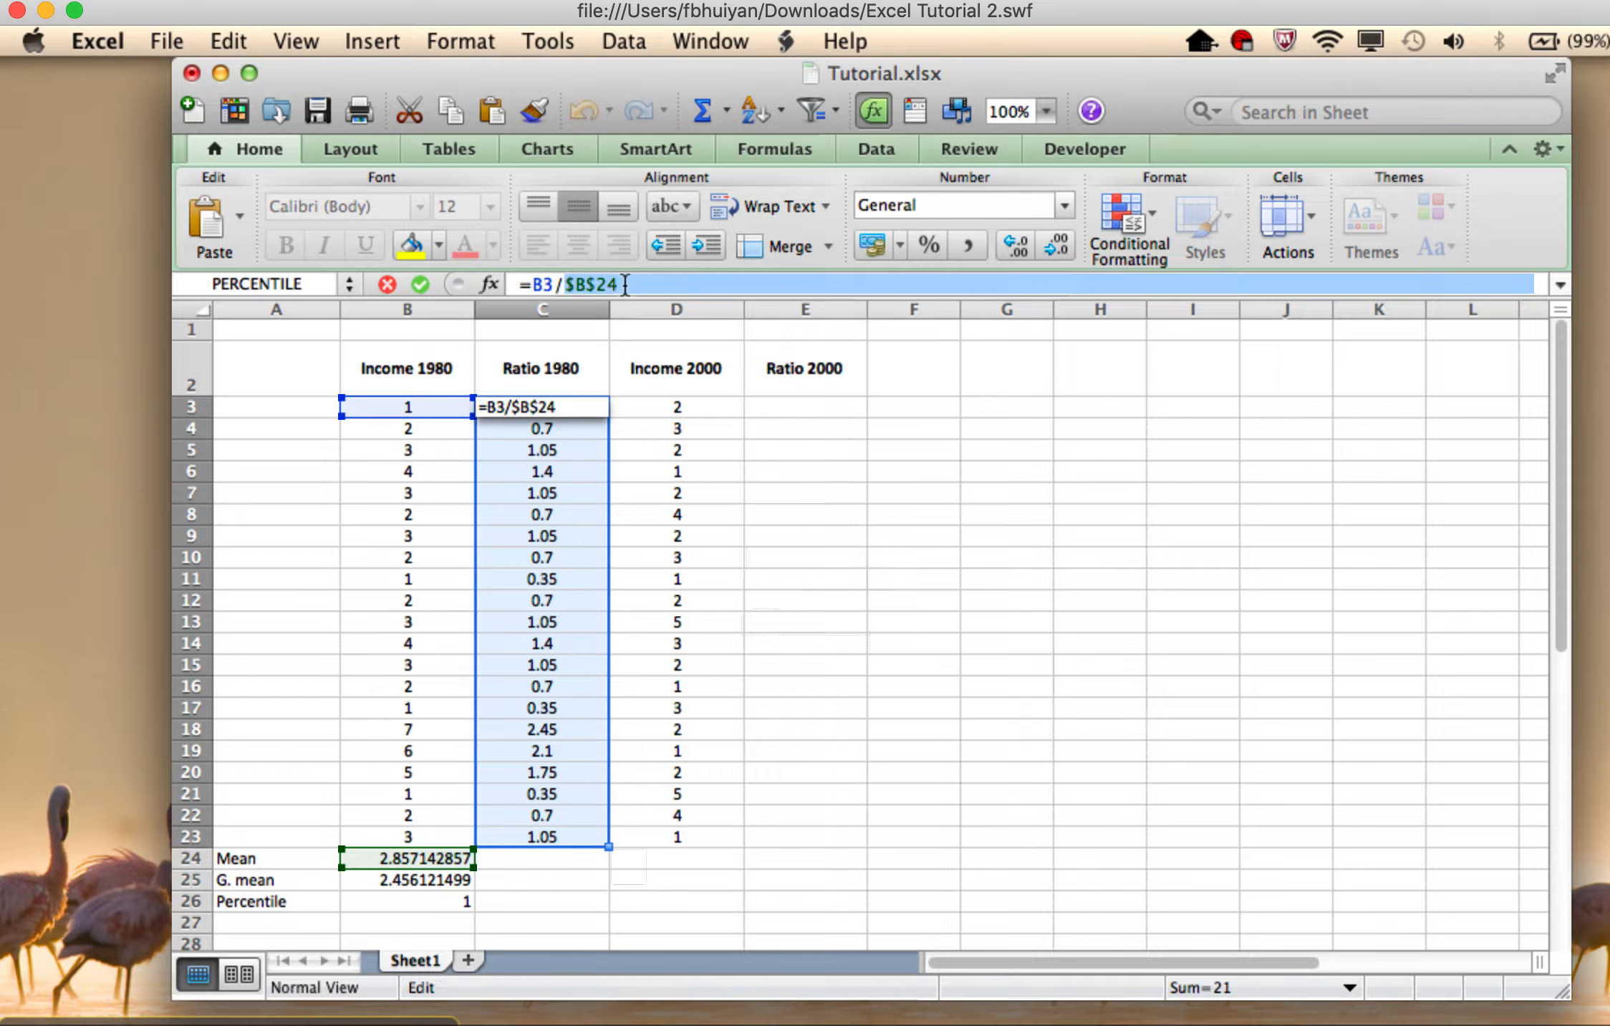
drag(554, 286, 536, 290)
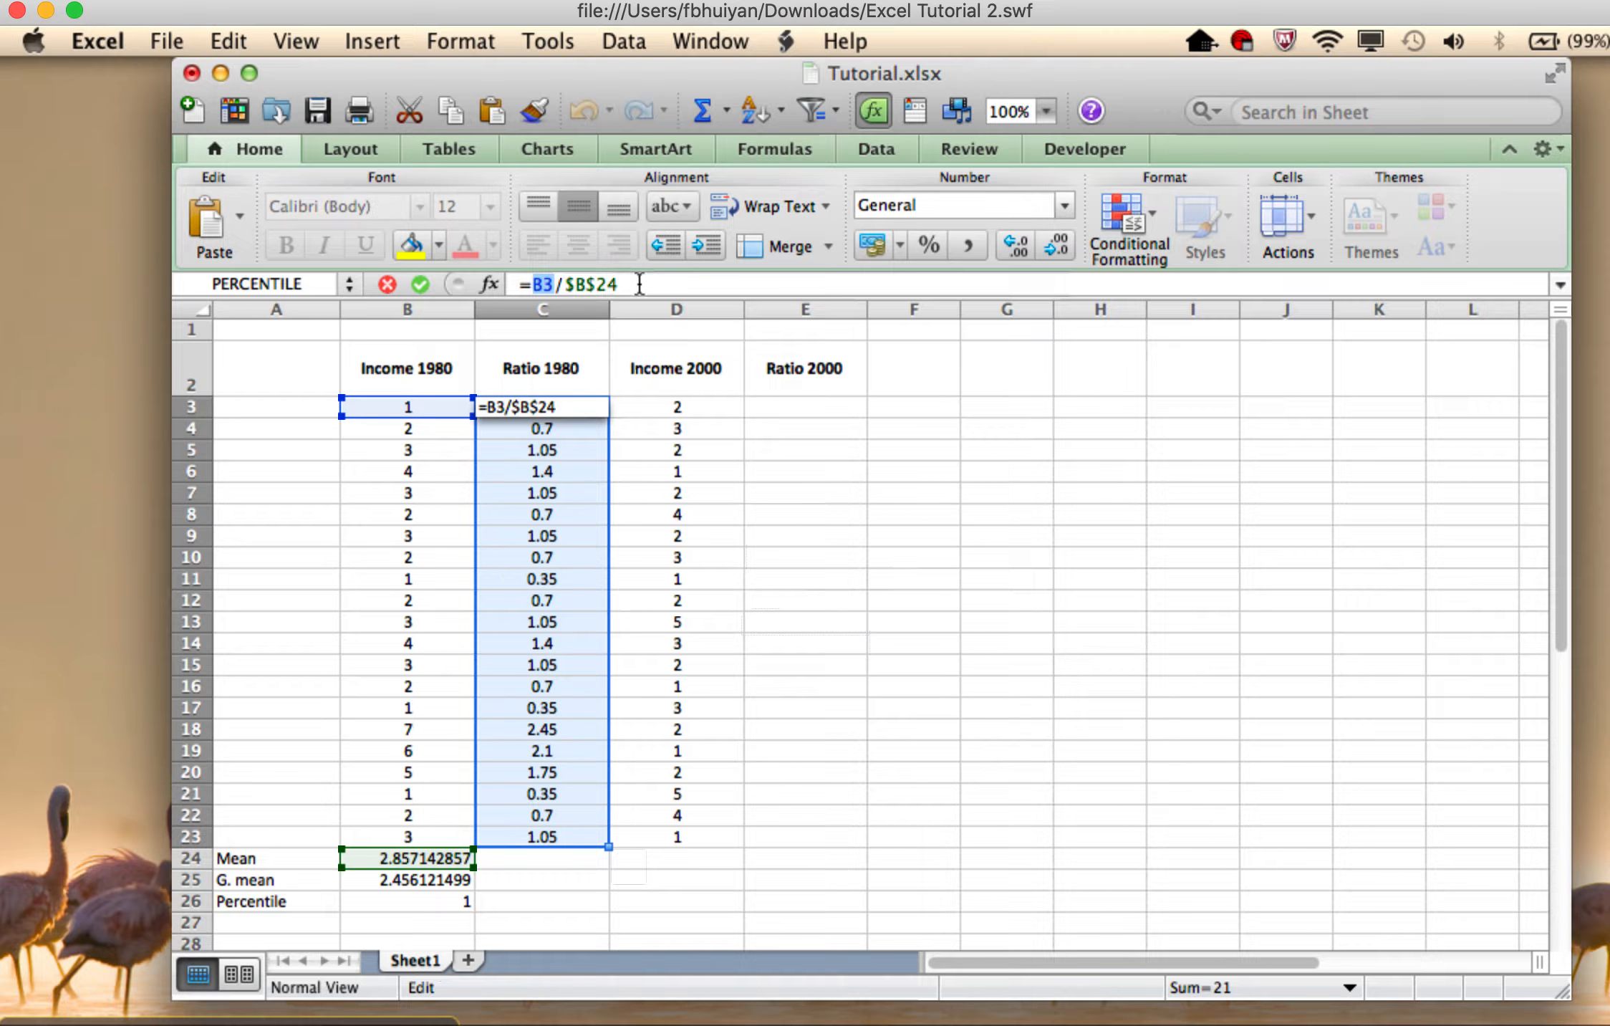
click(637, 284)
key(Return)
Step through the Ratio 1980 cells from C3 to C23 to examine how each filled formula refers to its income and the mean
click(552, 428)
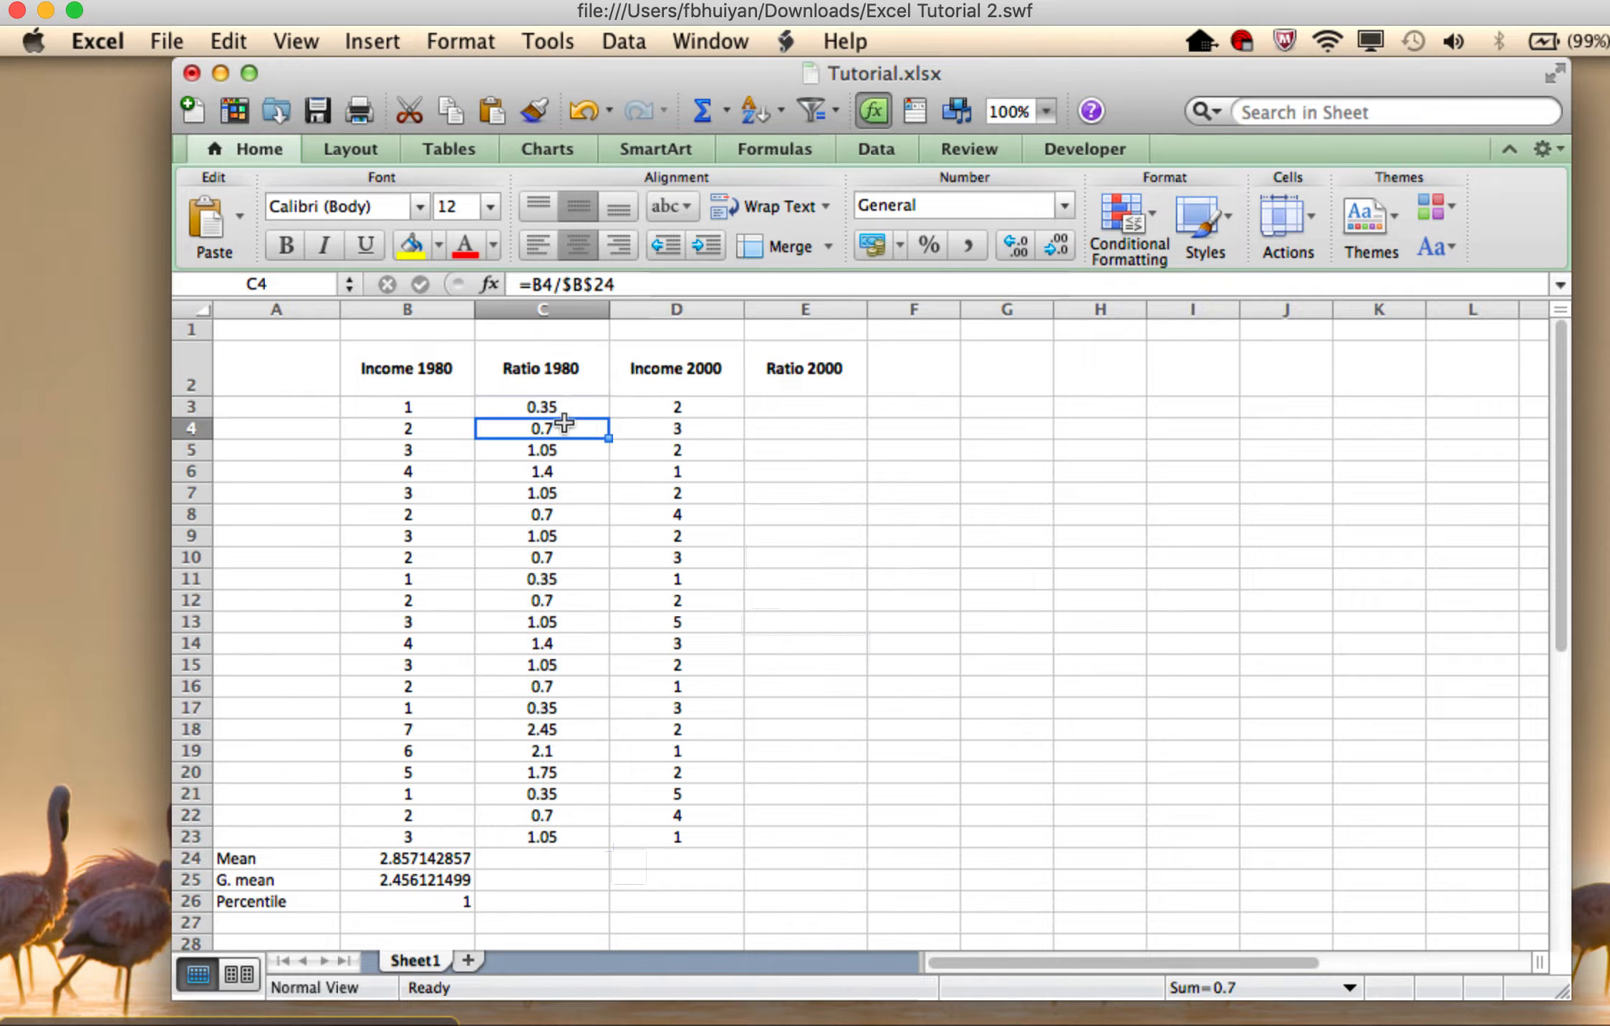
key(Up)
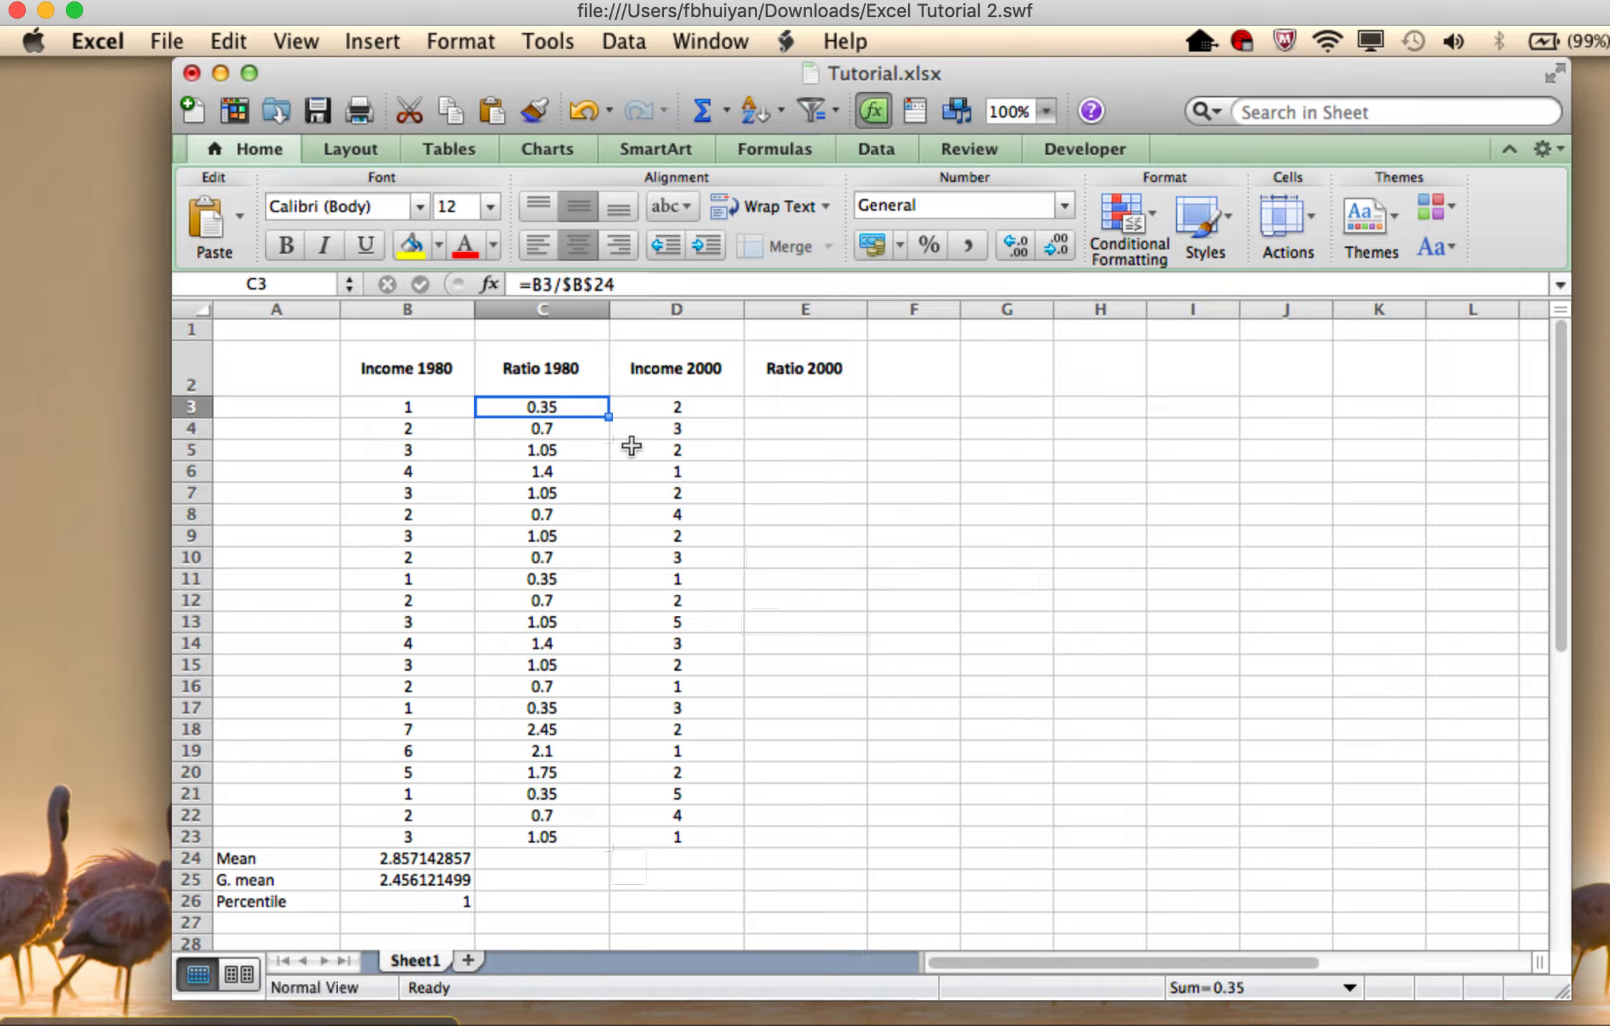
key(Down)
key(Down)
key(Down)
key(Down)
key(Down)
key(Down)
key(Down)
key(Down)
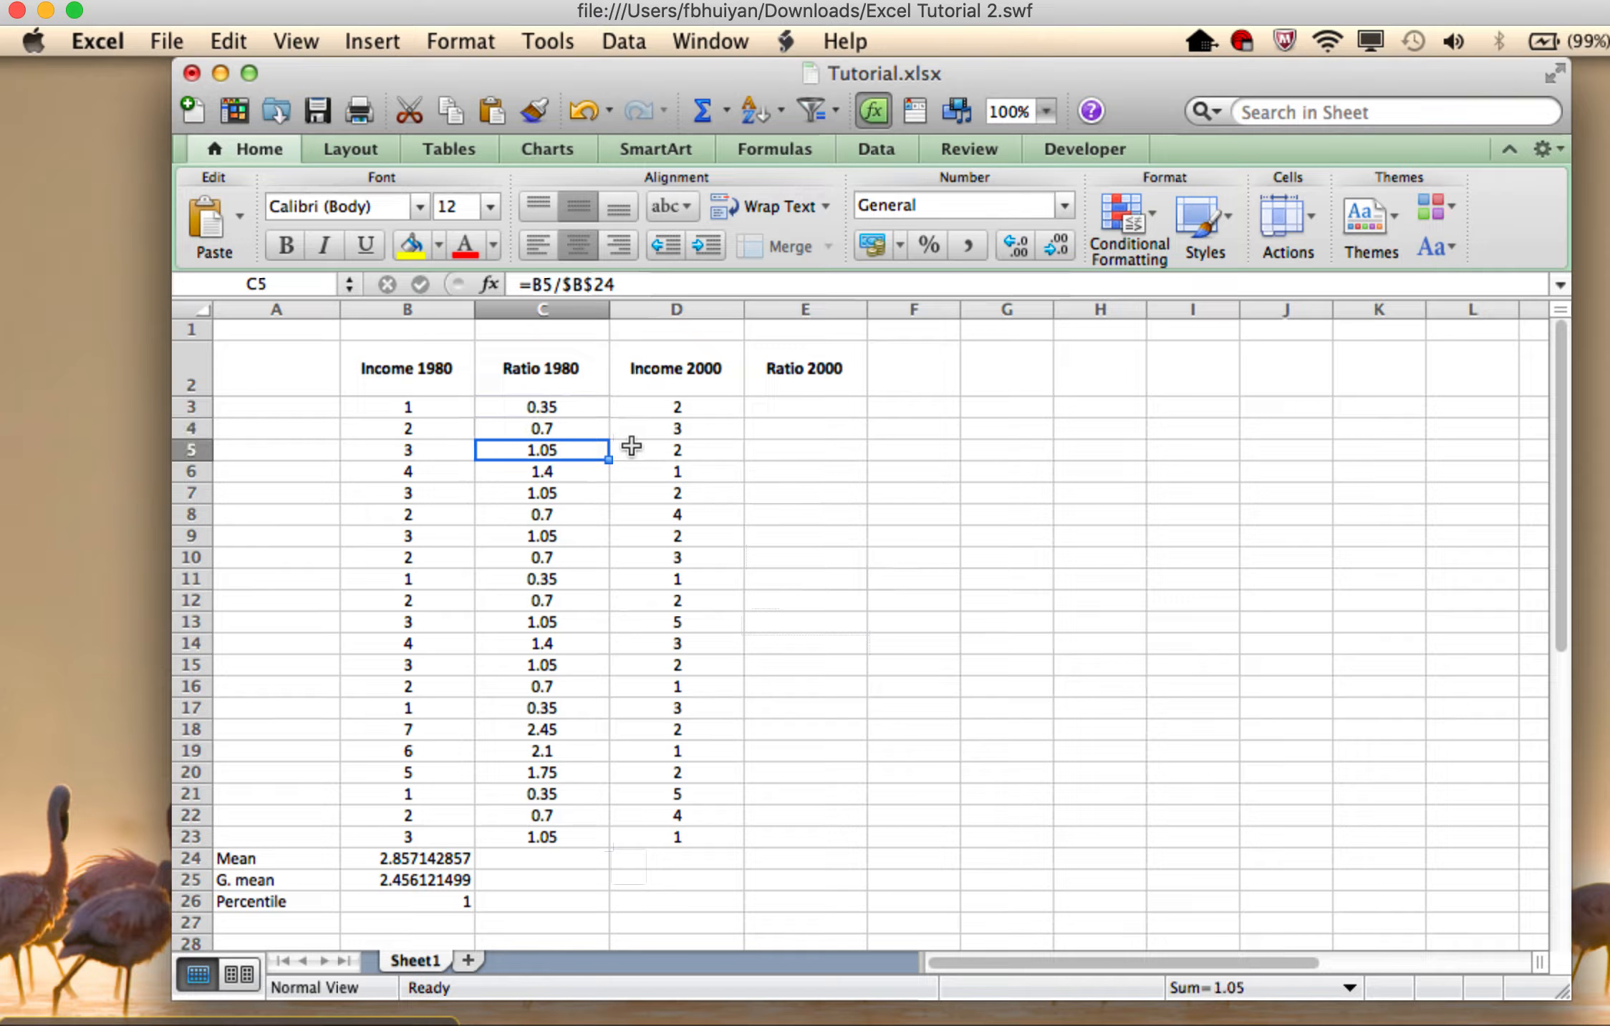
key(Down)
key(Down)
key(Down)
key(Down)
key(Down)
key(Down)
key(Down)
key(Down)
key(Down)
key(Down)
key(Down)
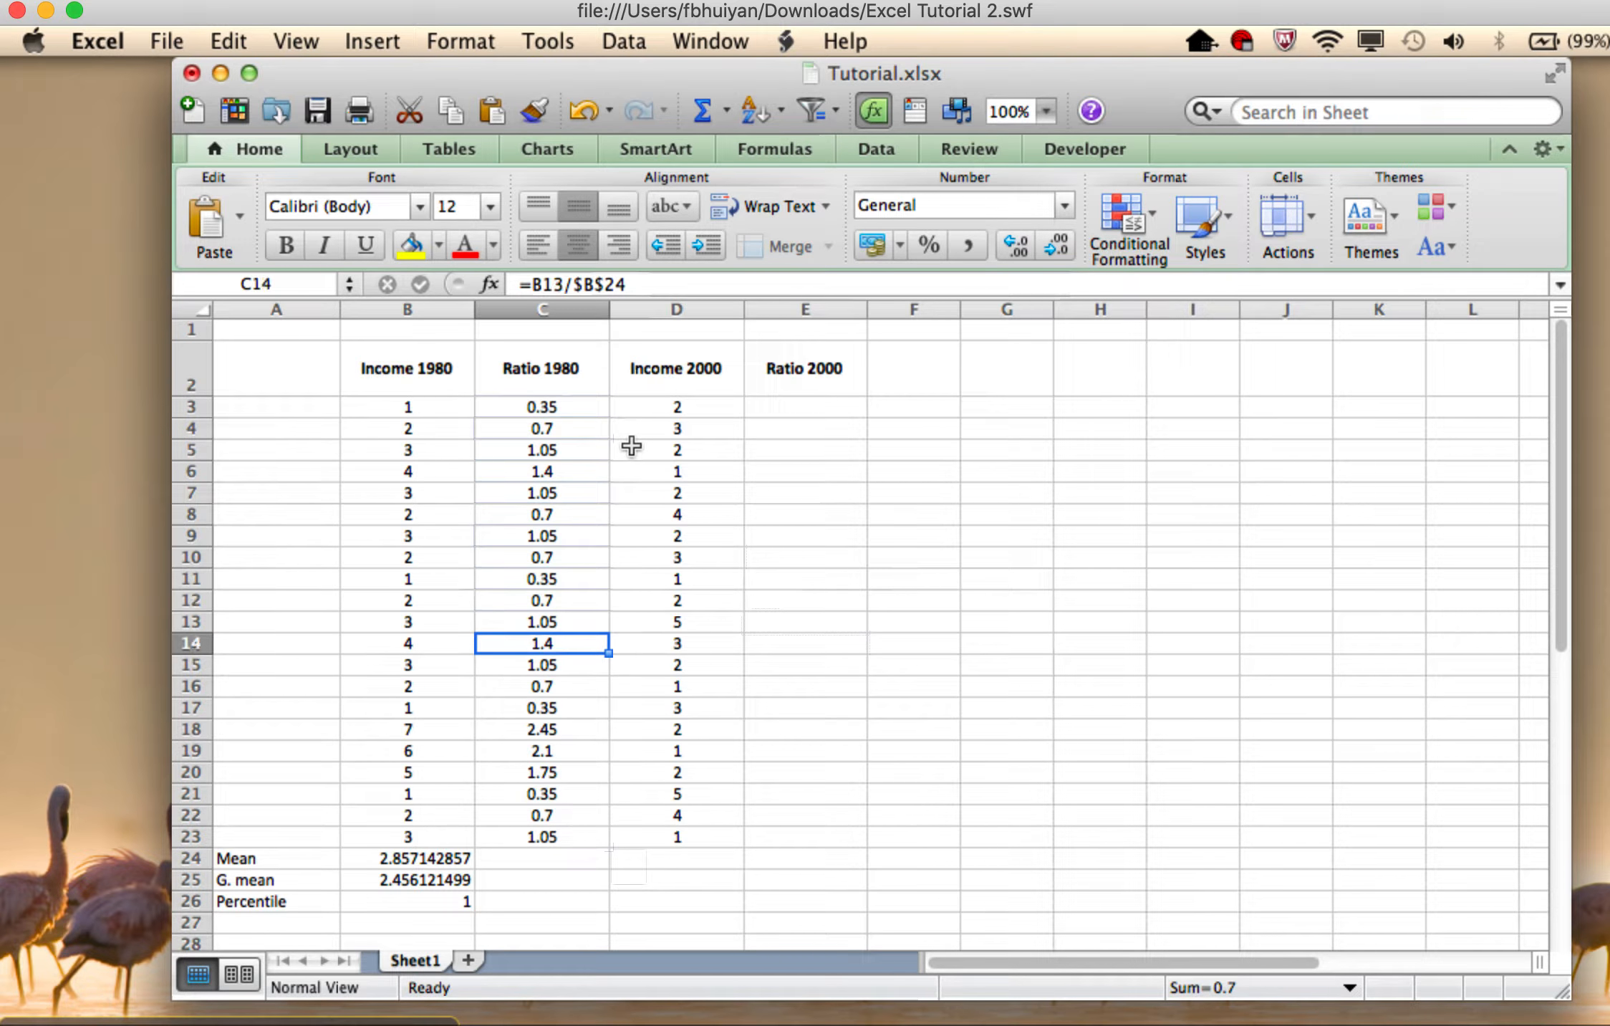
key(Down)
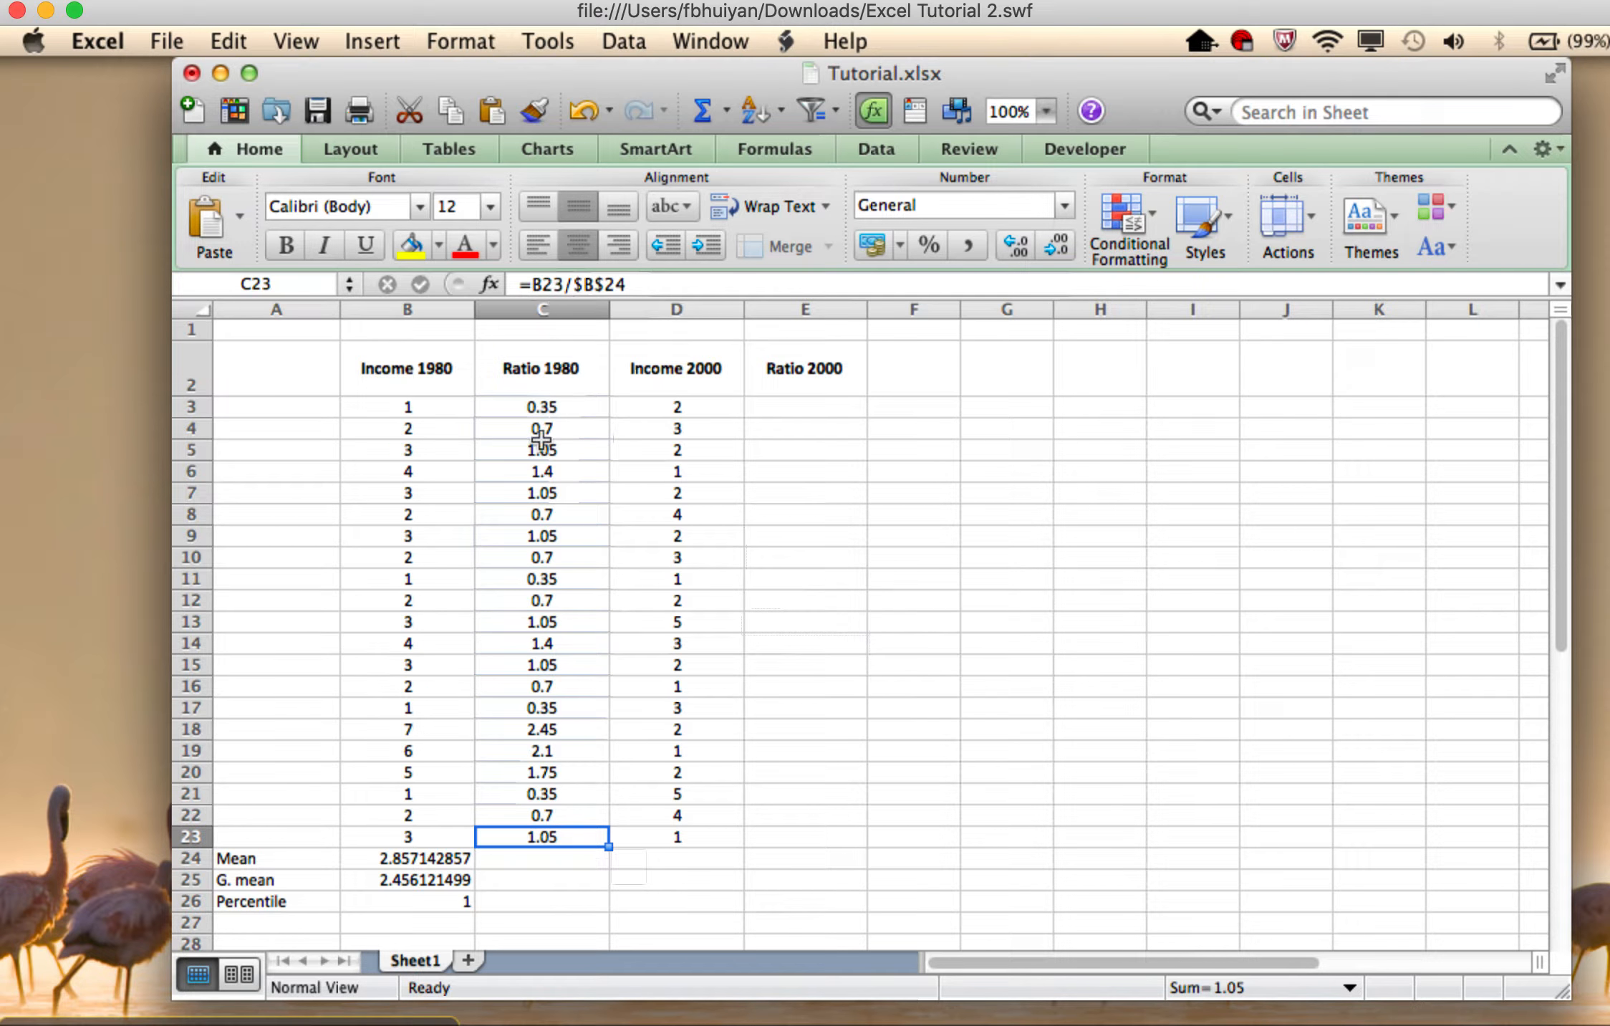
Compare the numerator and the fixed mean reference in the ratio formulas from C3 to C8
click(541, 428)
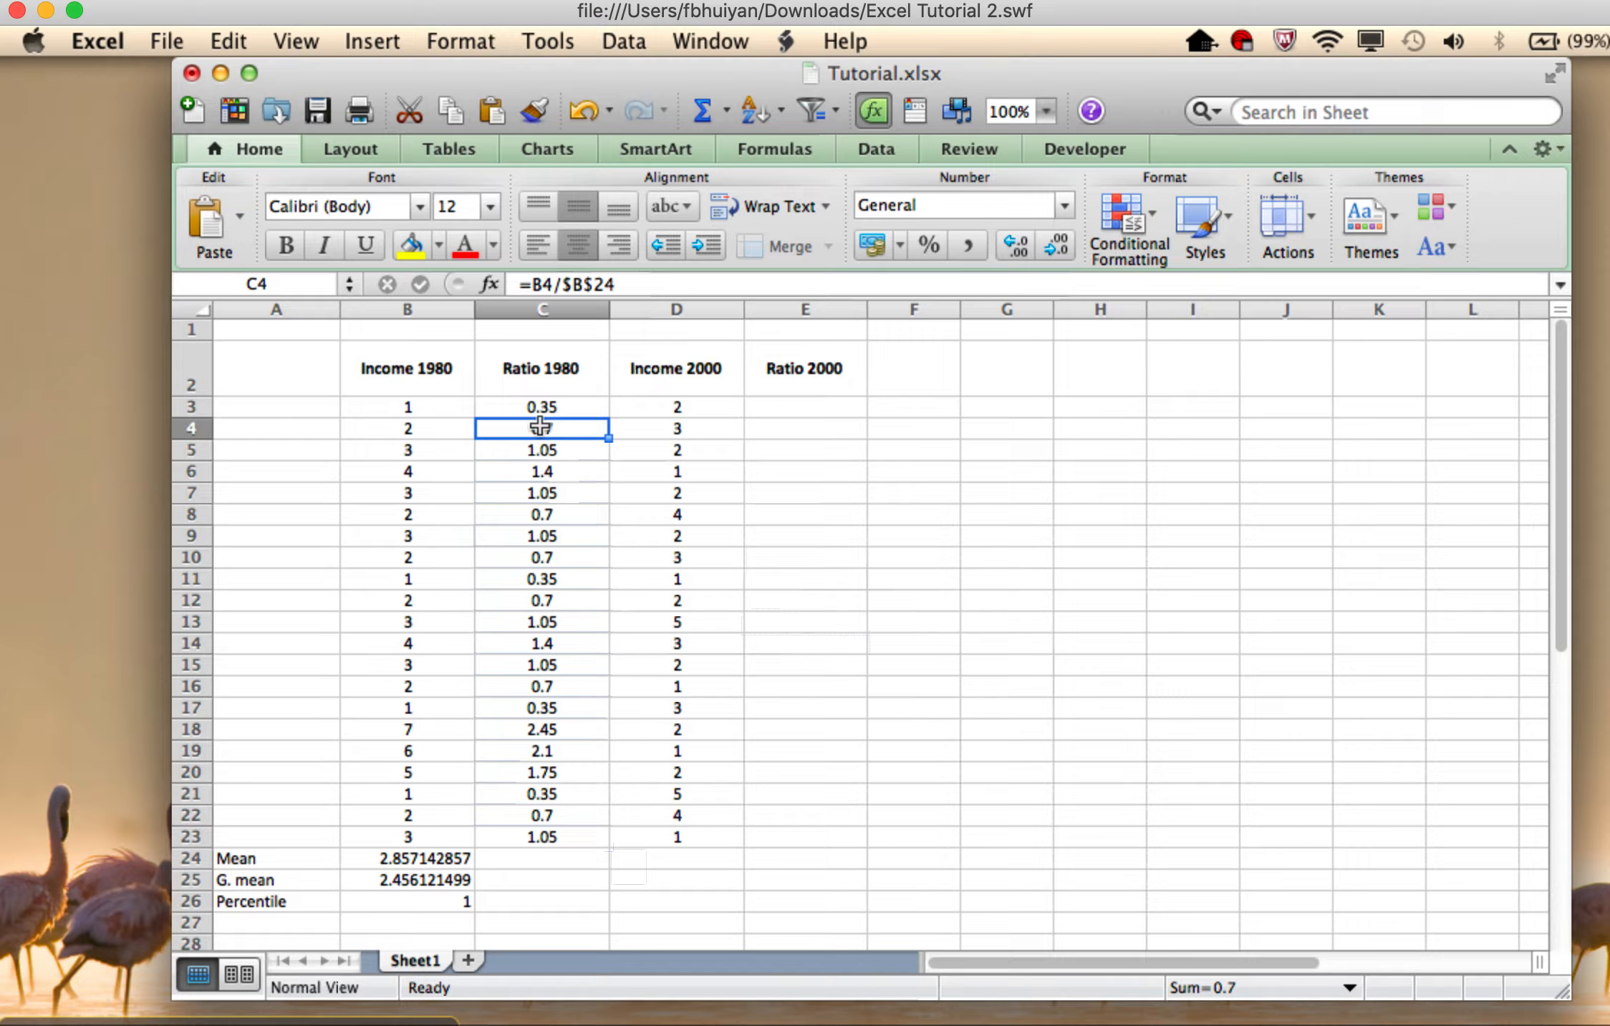
key(Up)
key(Down)
key(Down)
key(Down)
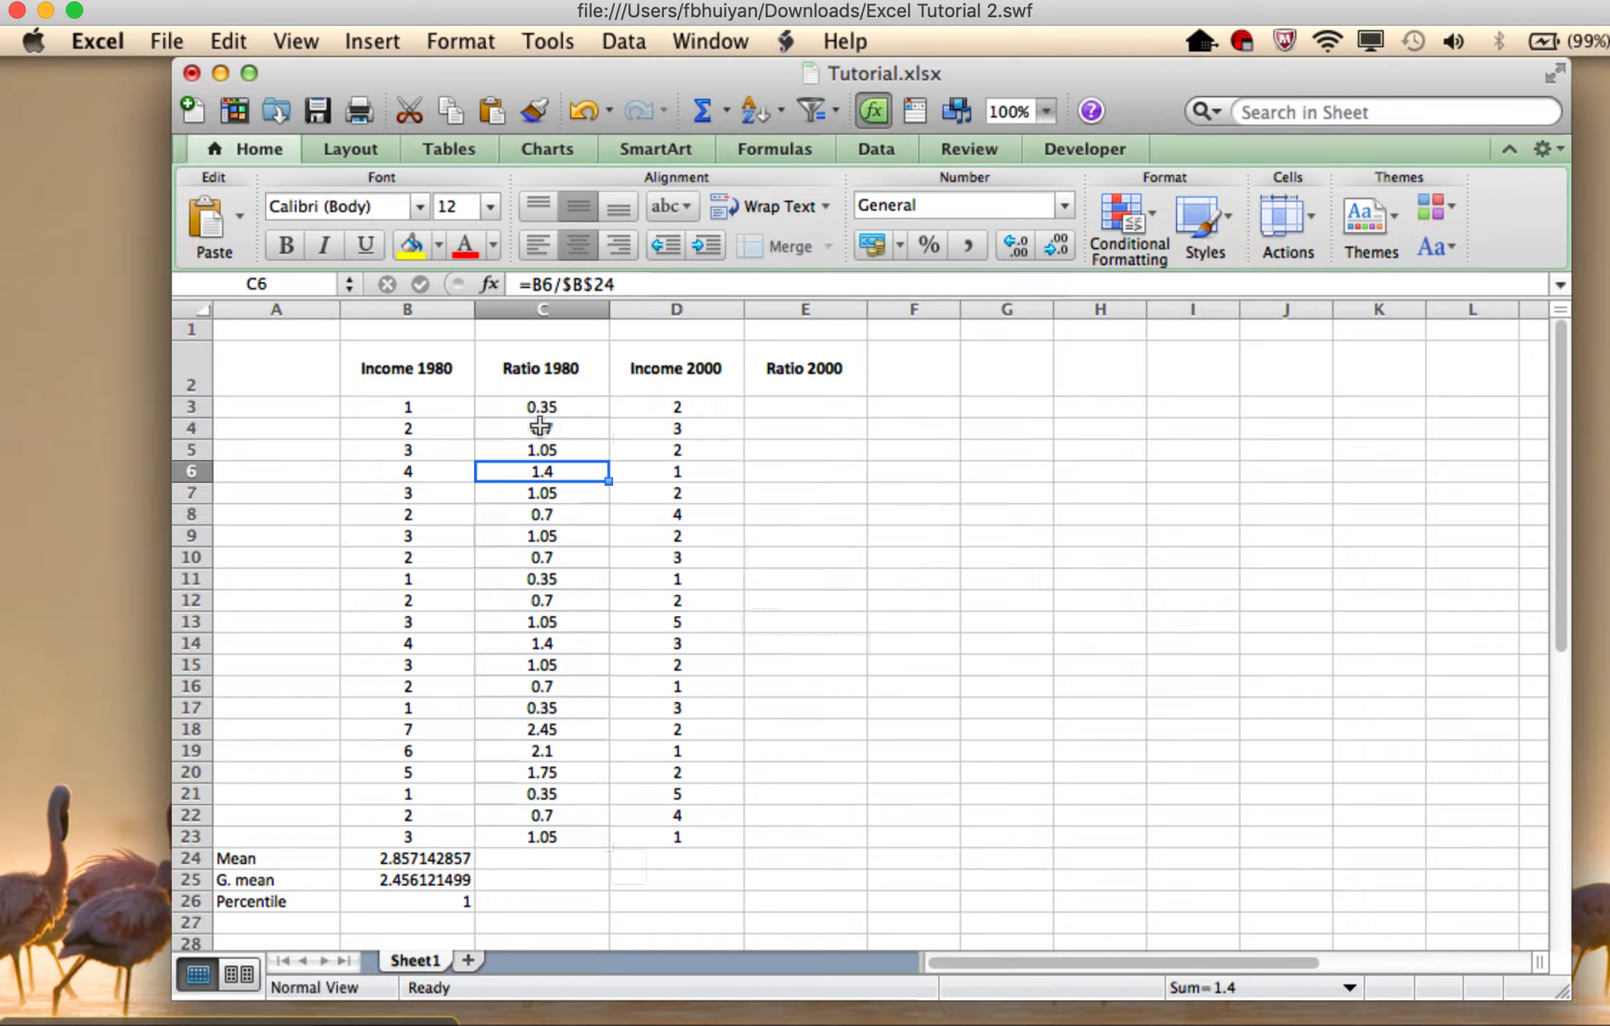
key(Down)
key(Down)
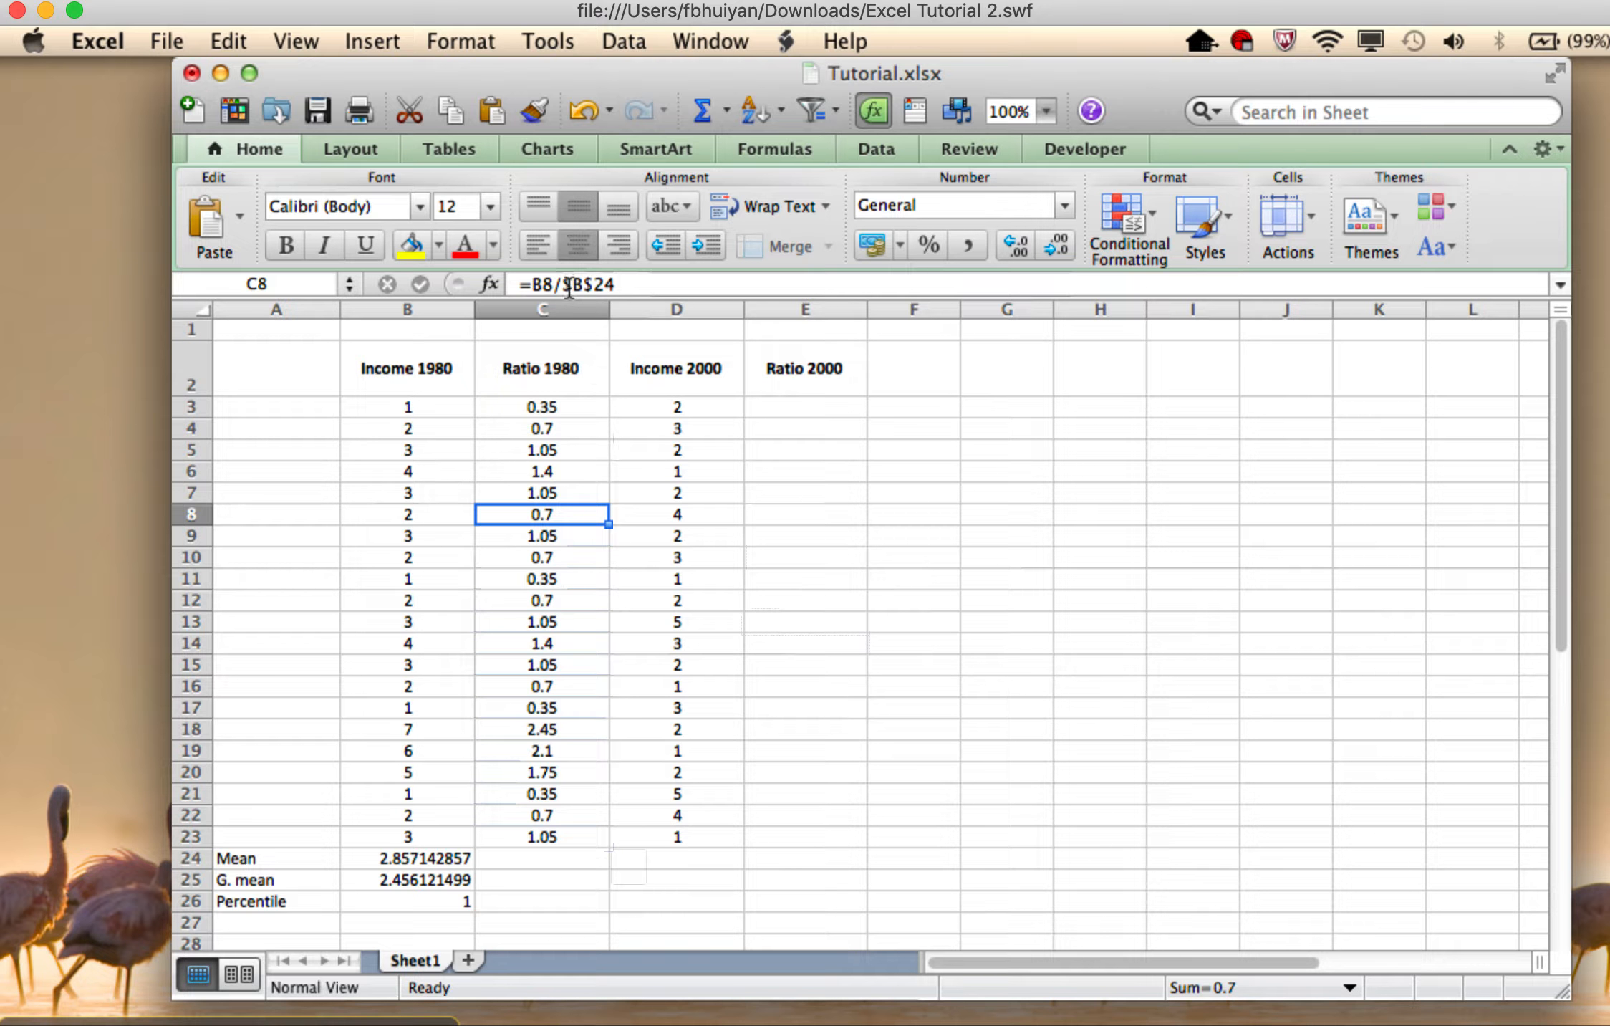
Review the ratio formulas from C3 to C15 again and check them against the mean formula in B24
click(556, 407)
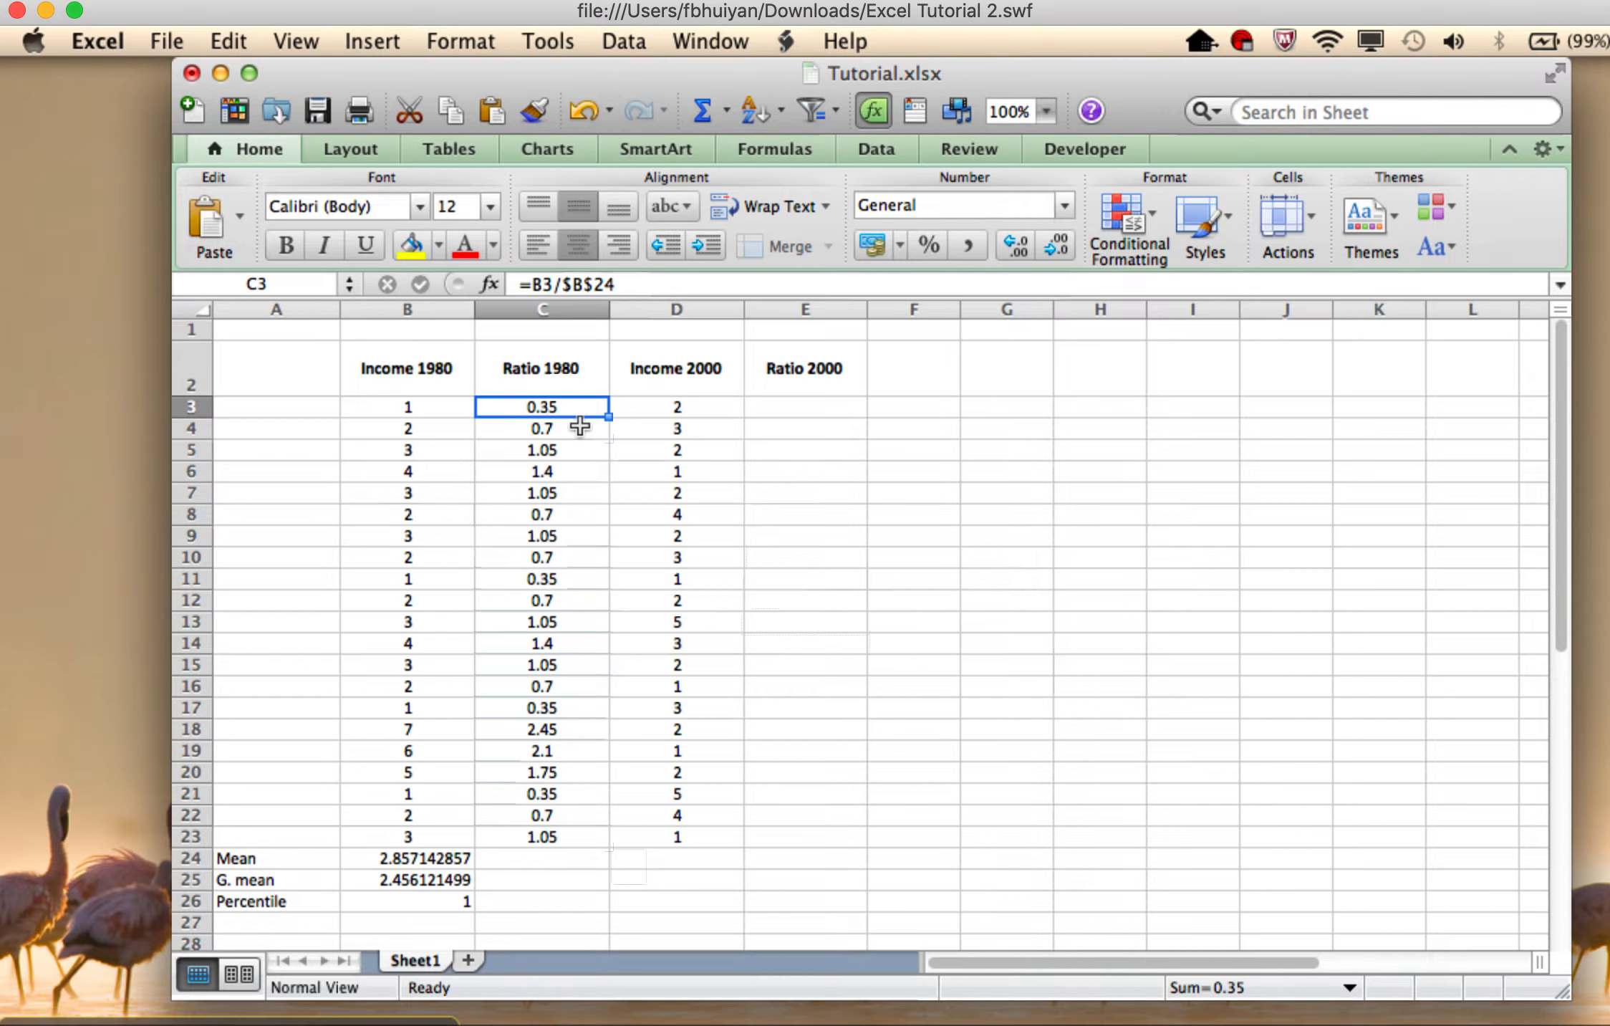
key(Down)
key(Down)
key(Down)
key(Down)
key(Down)
key(Down)
key(Down)
key(Down)
key(Down)
key(Down)
key(Down)
key(Down)
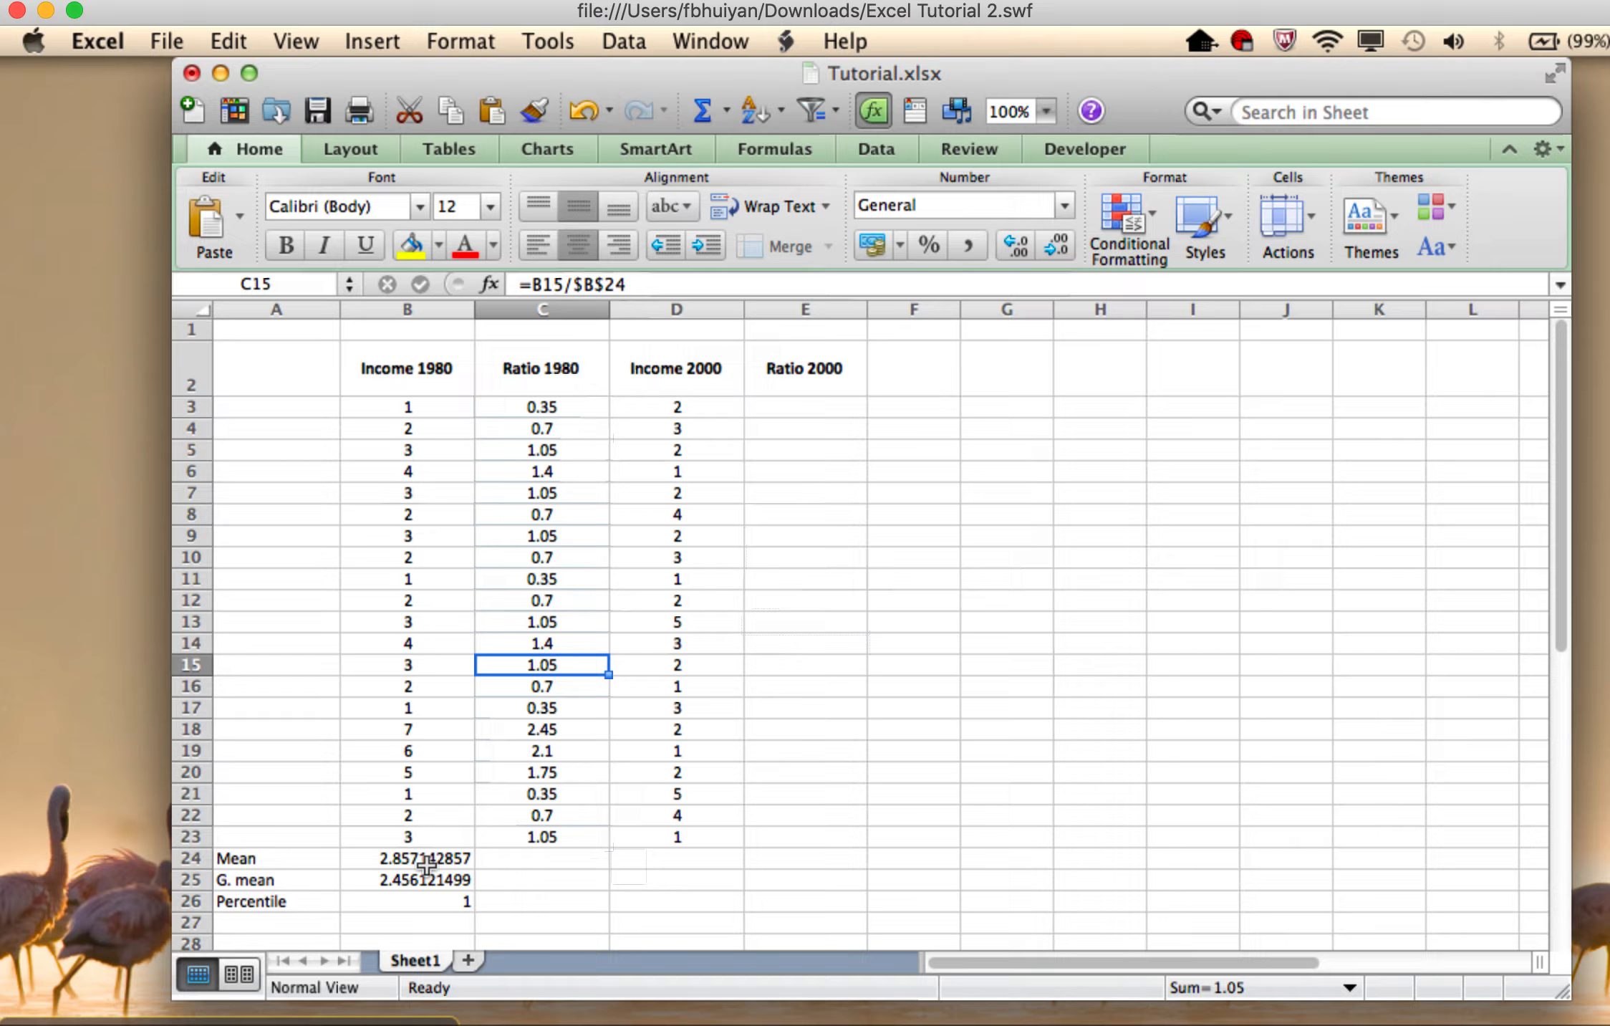
click(387, 859)
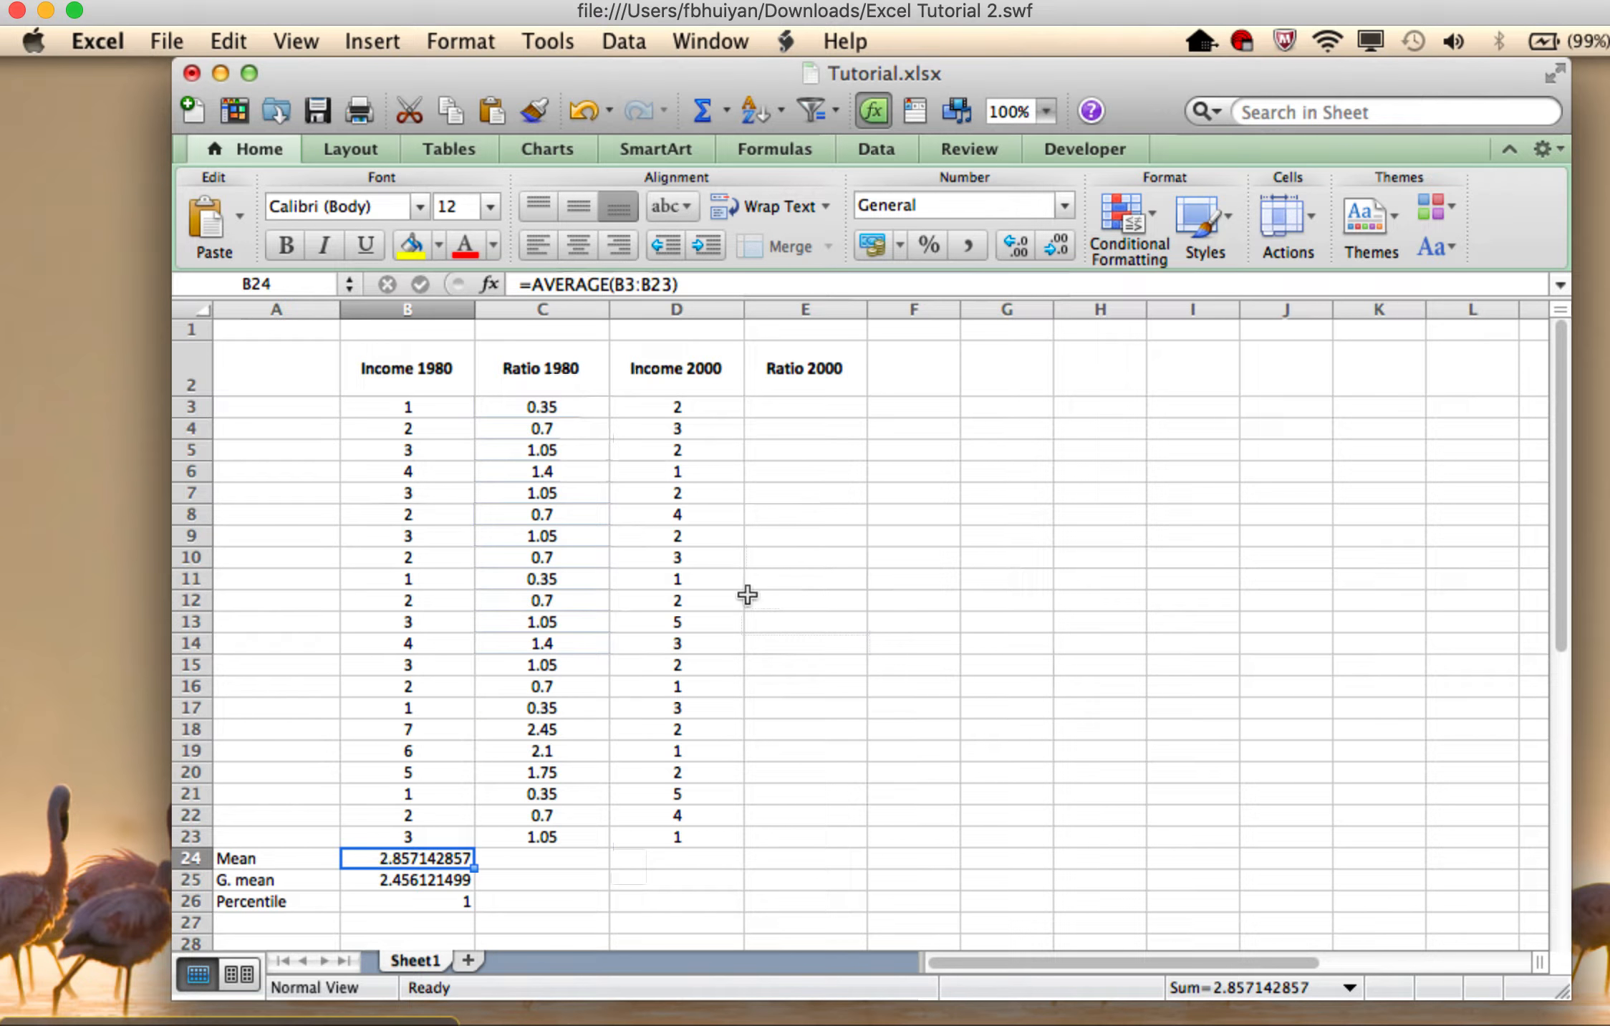
Fill the mean formula from B24 across row 24 to E24
click(797, 403)
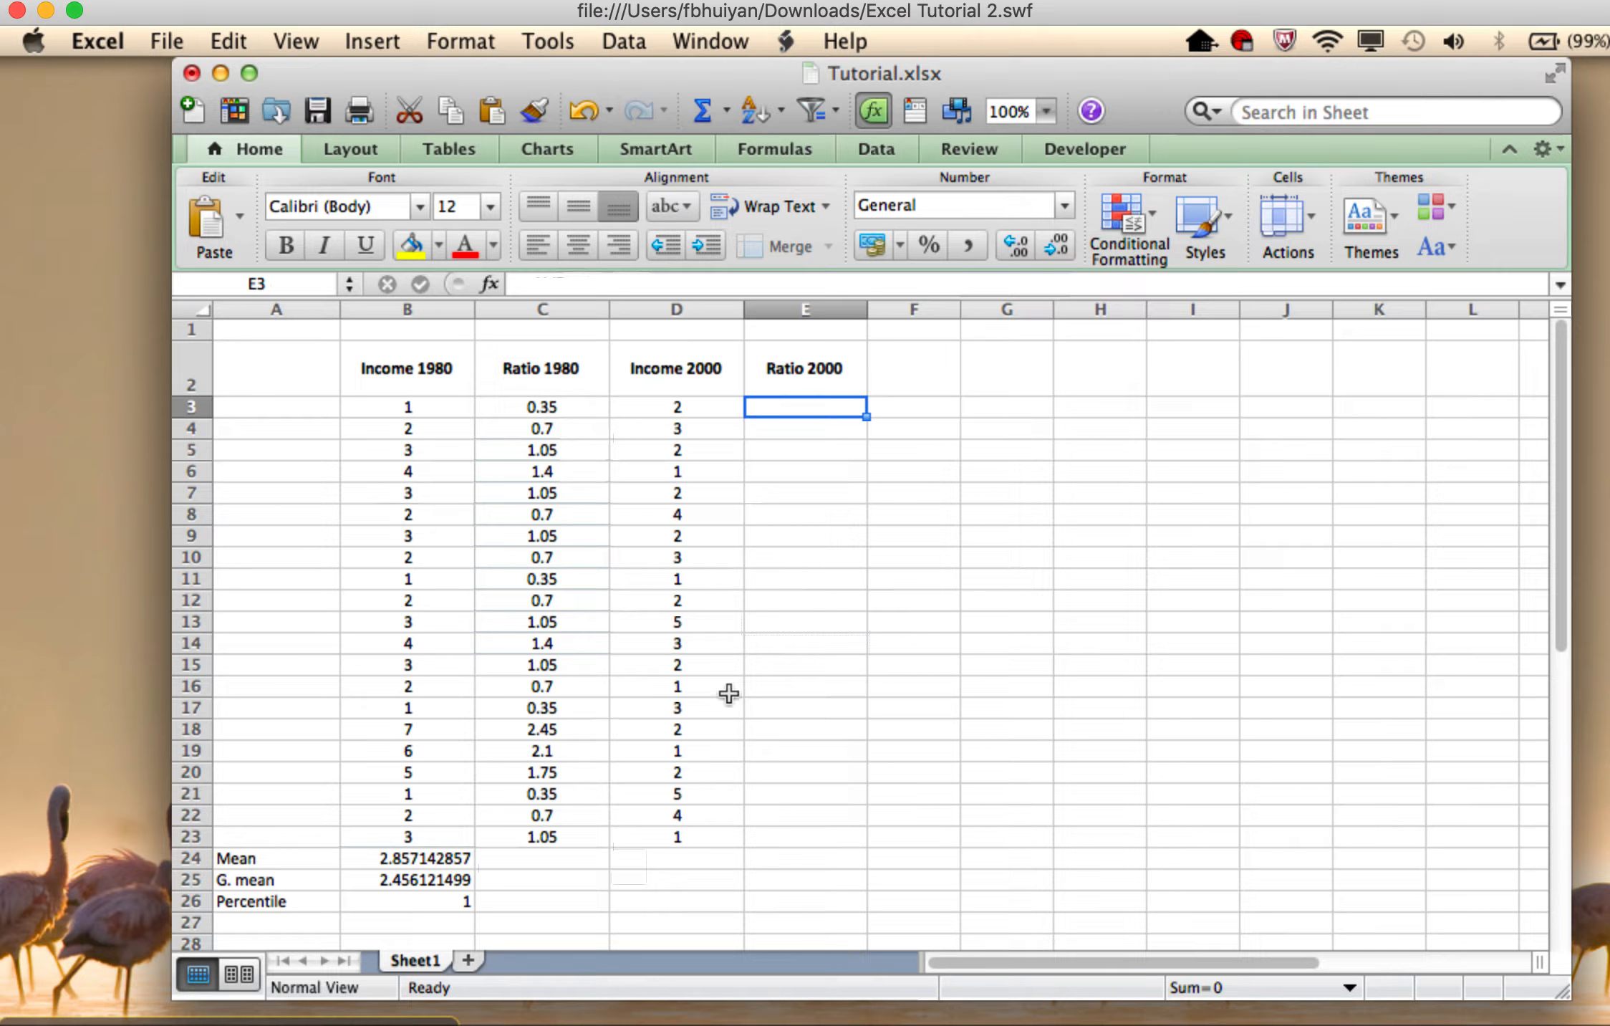
click(456, 862)
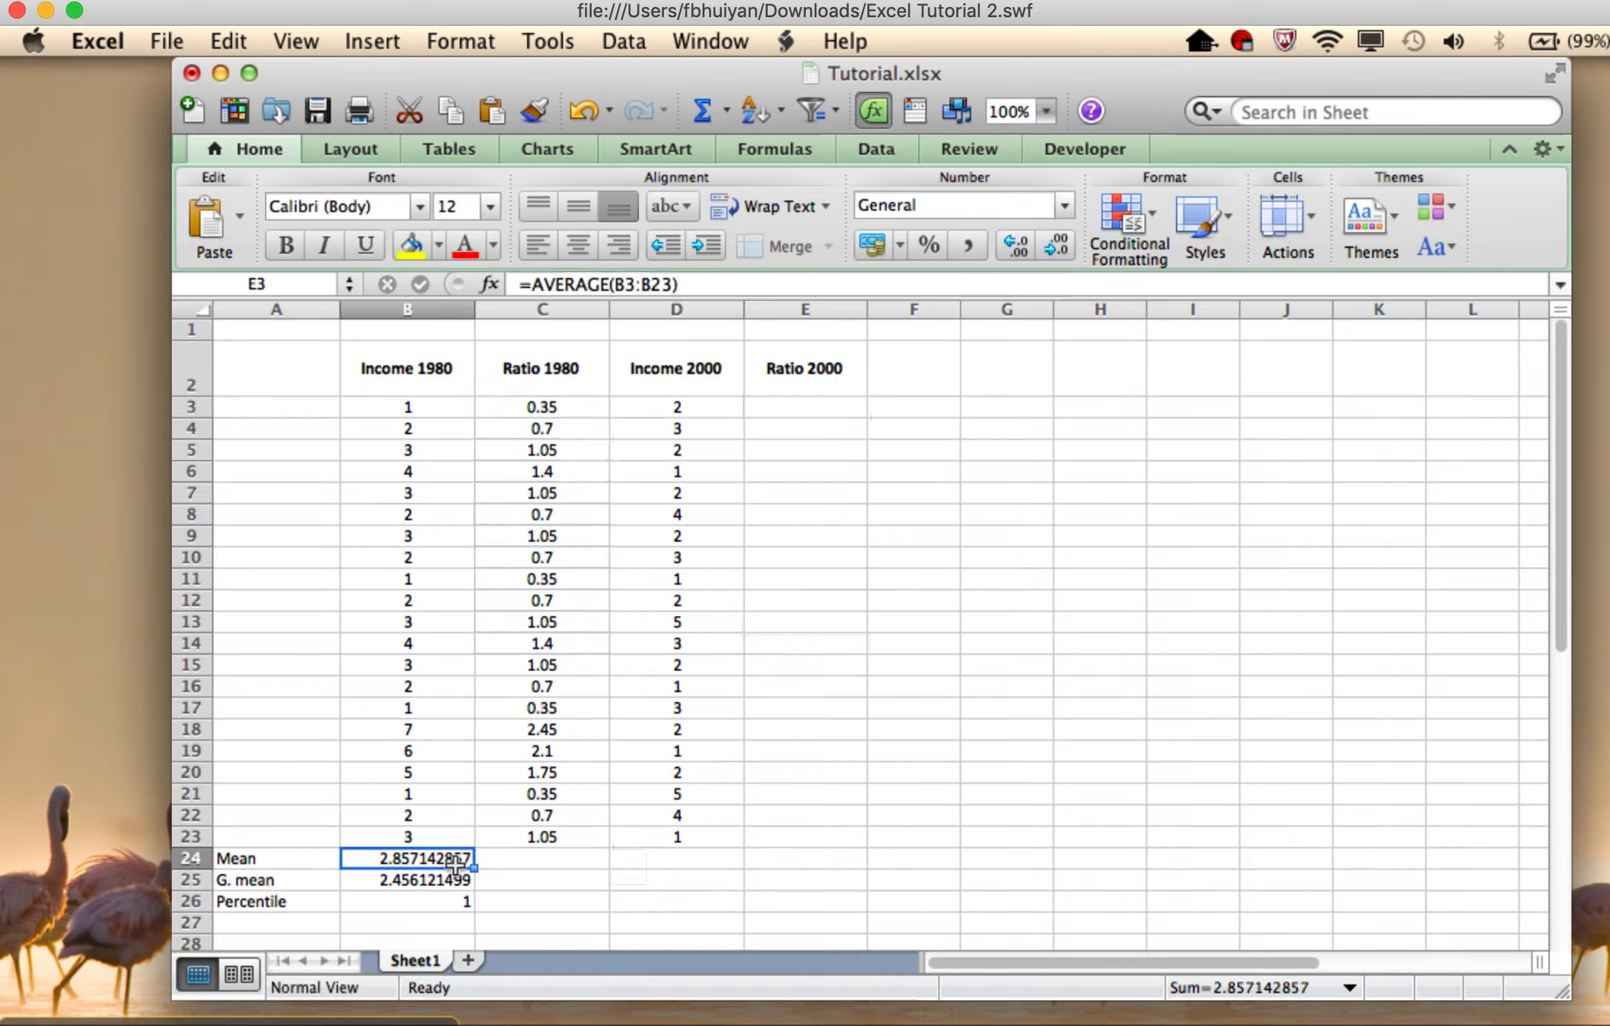
drag(475, 870, 811, 860)
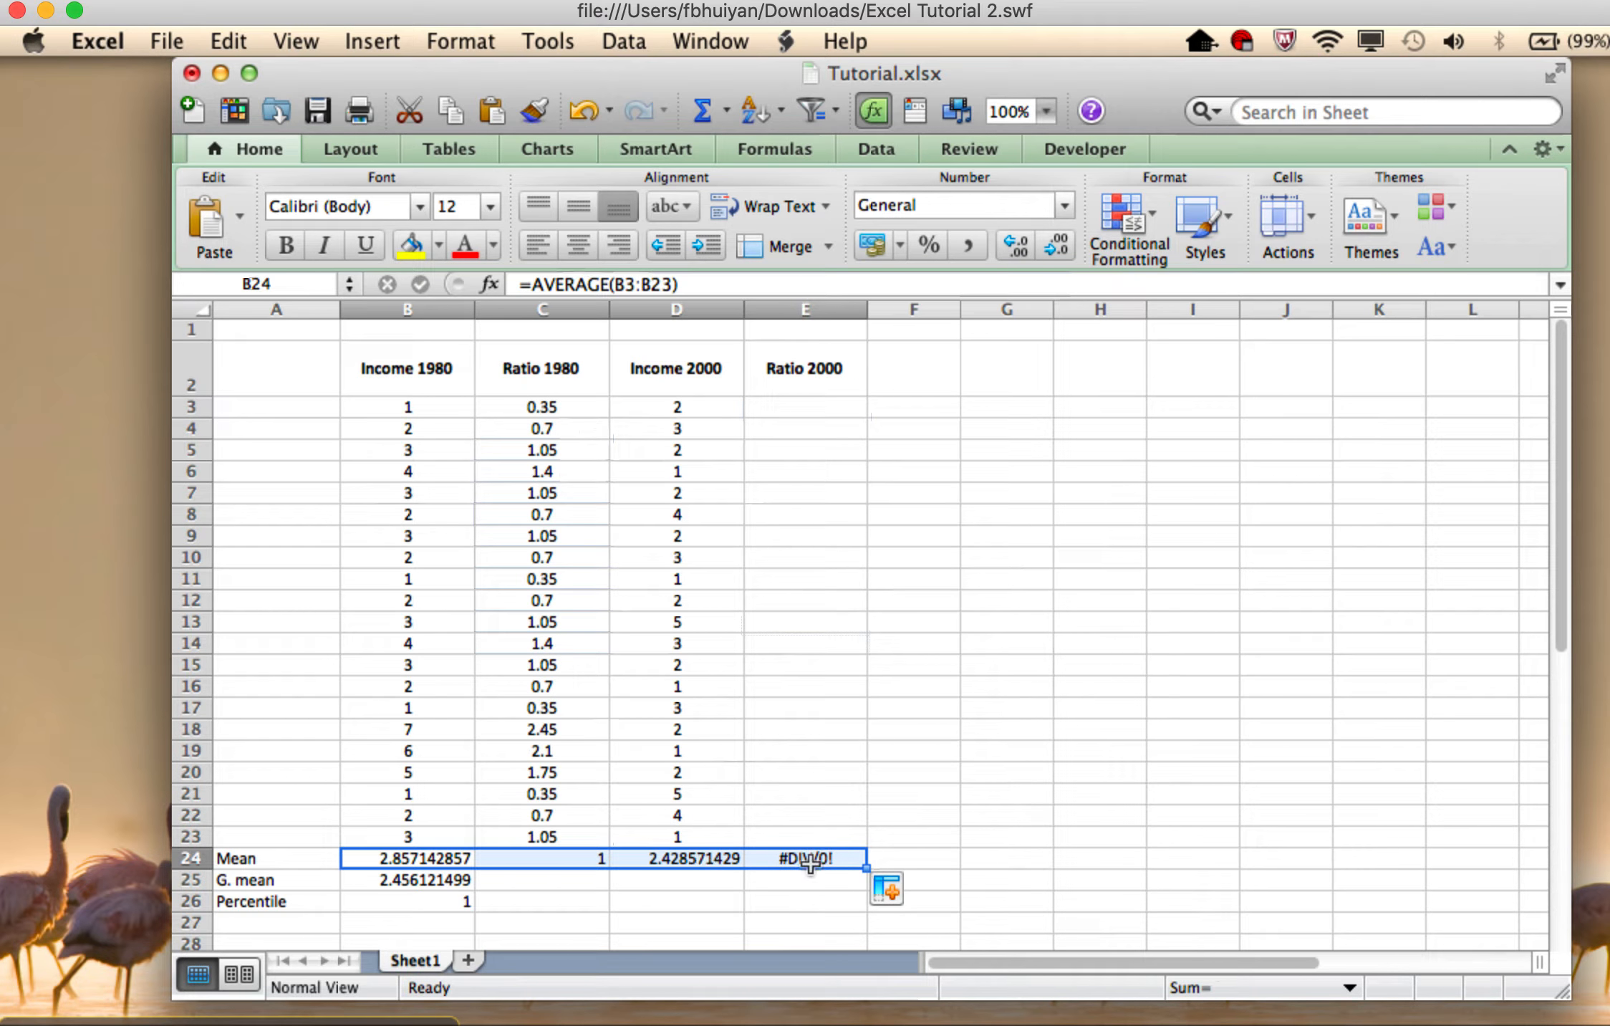
Compare the column ranges averaged by the mean formulas in B24, C24 and D24
click(435, 858)
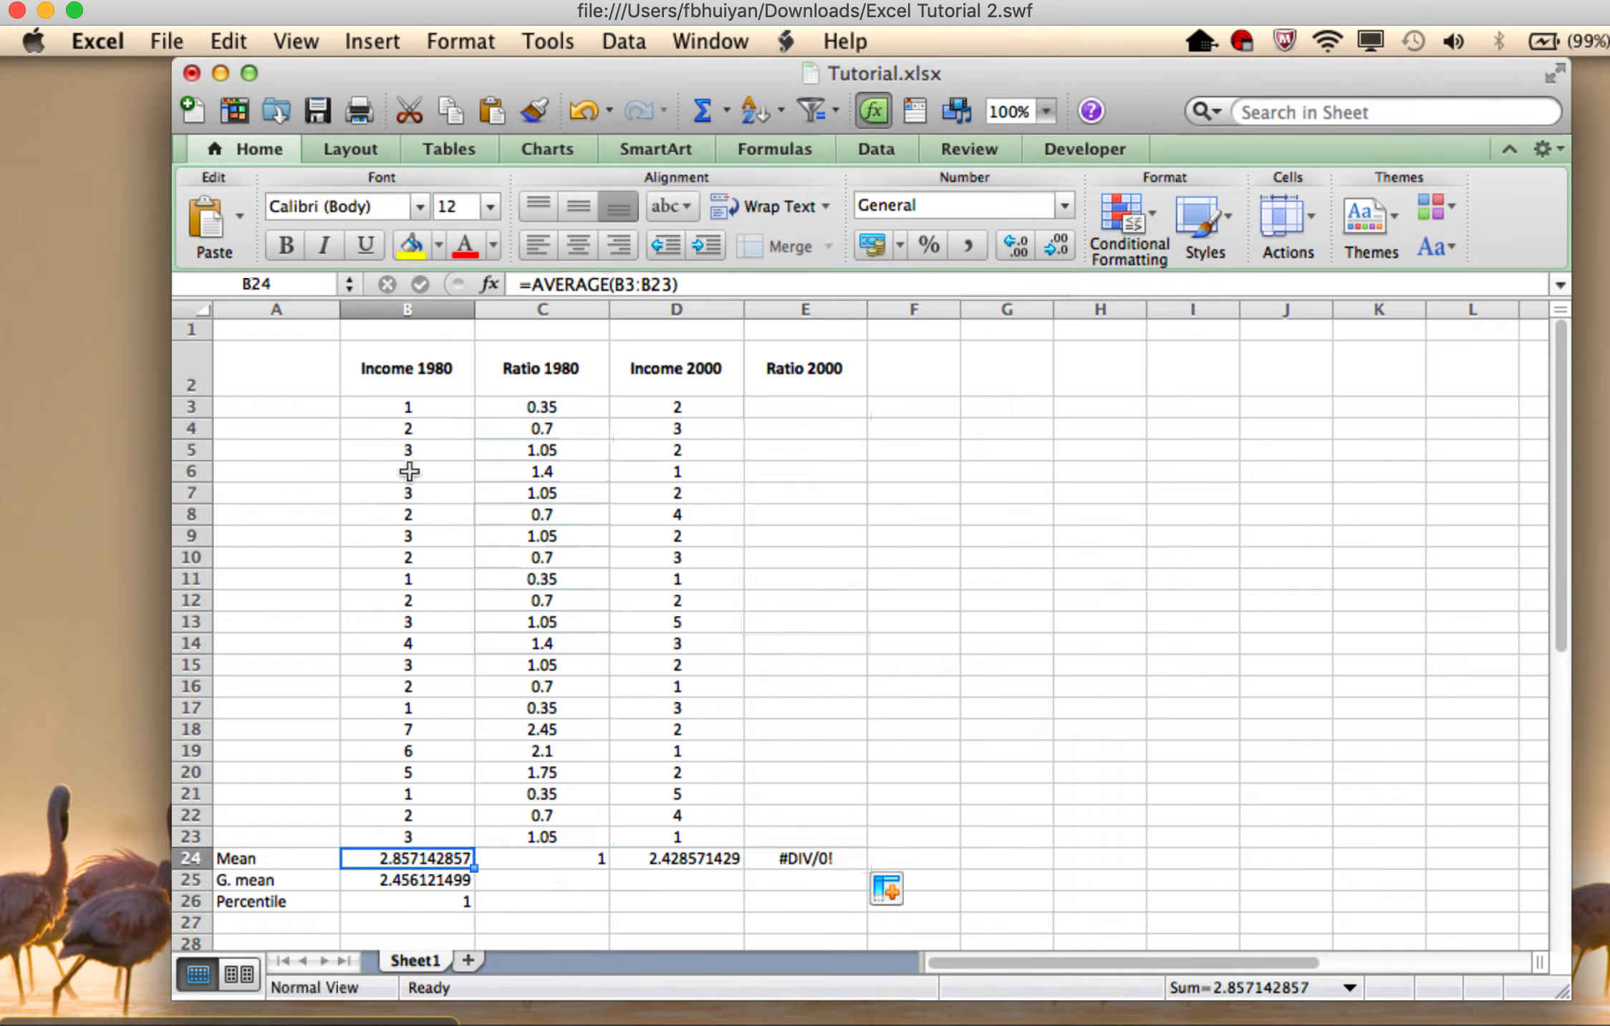
click(528, 863)
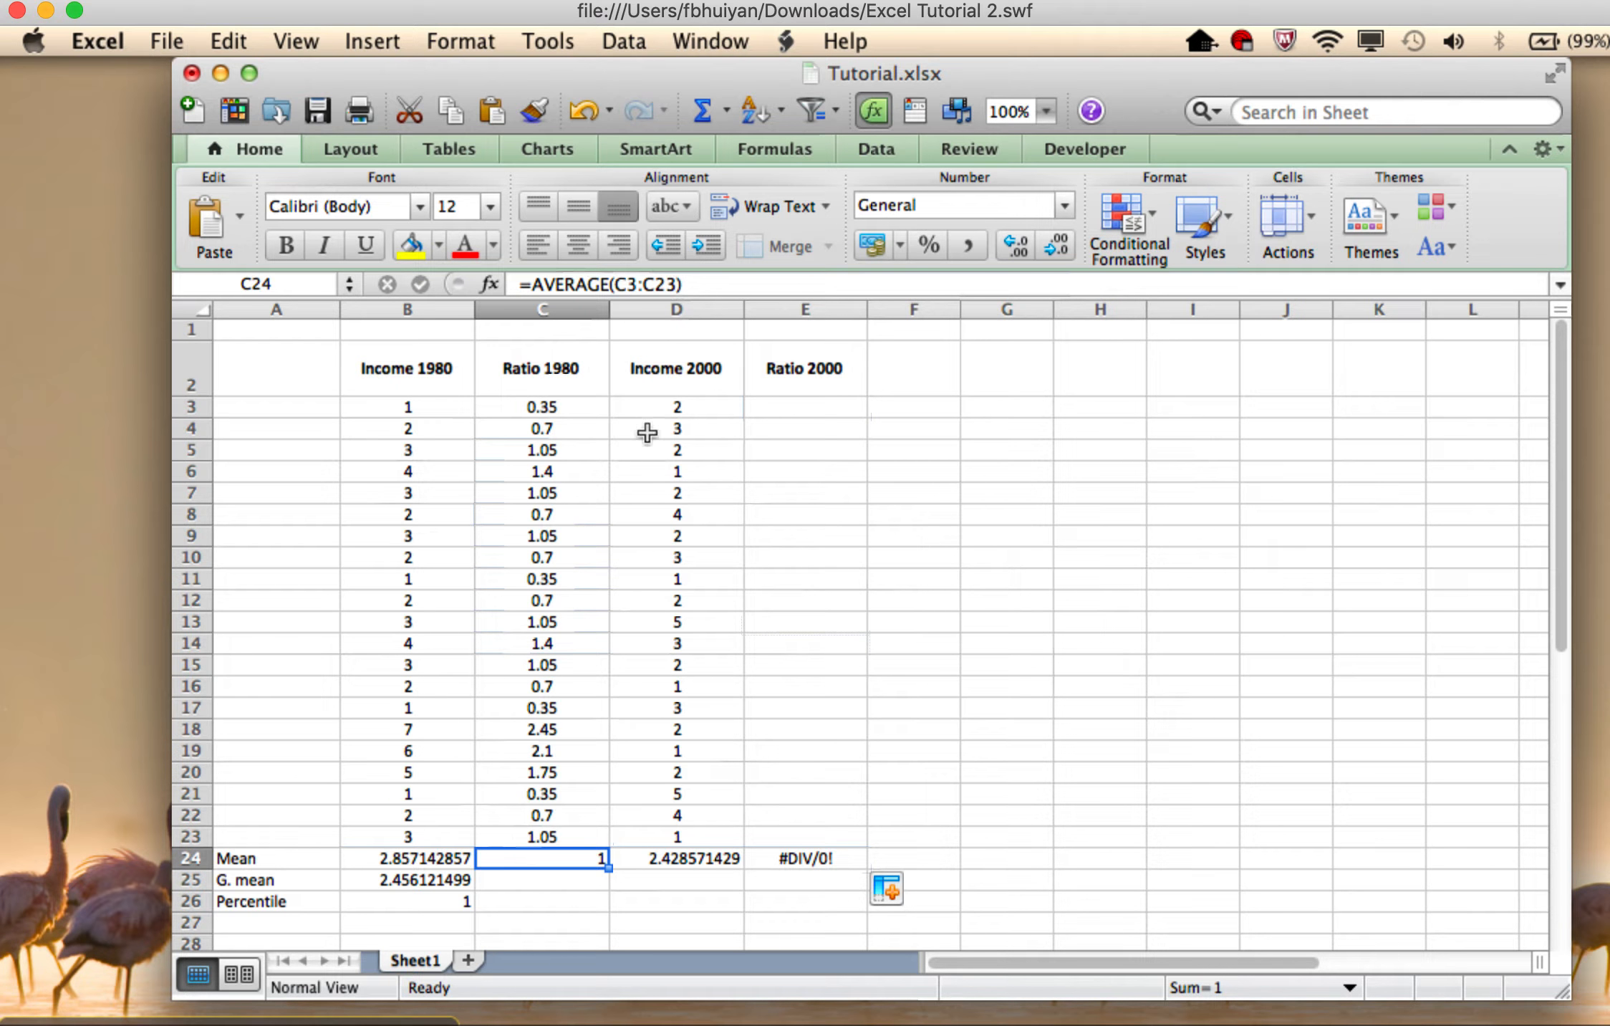
click(666, 854)
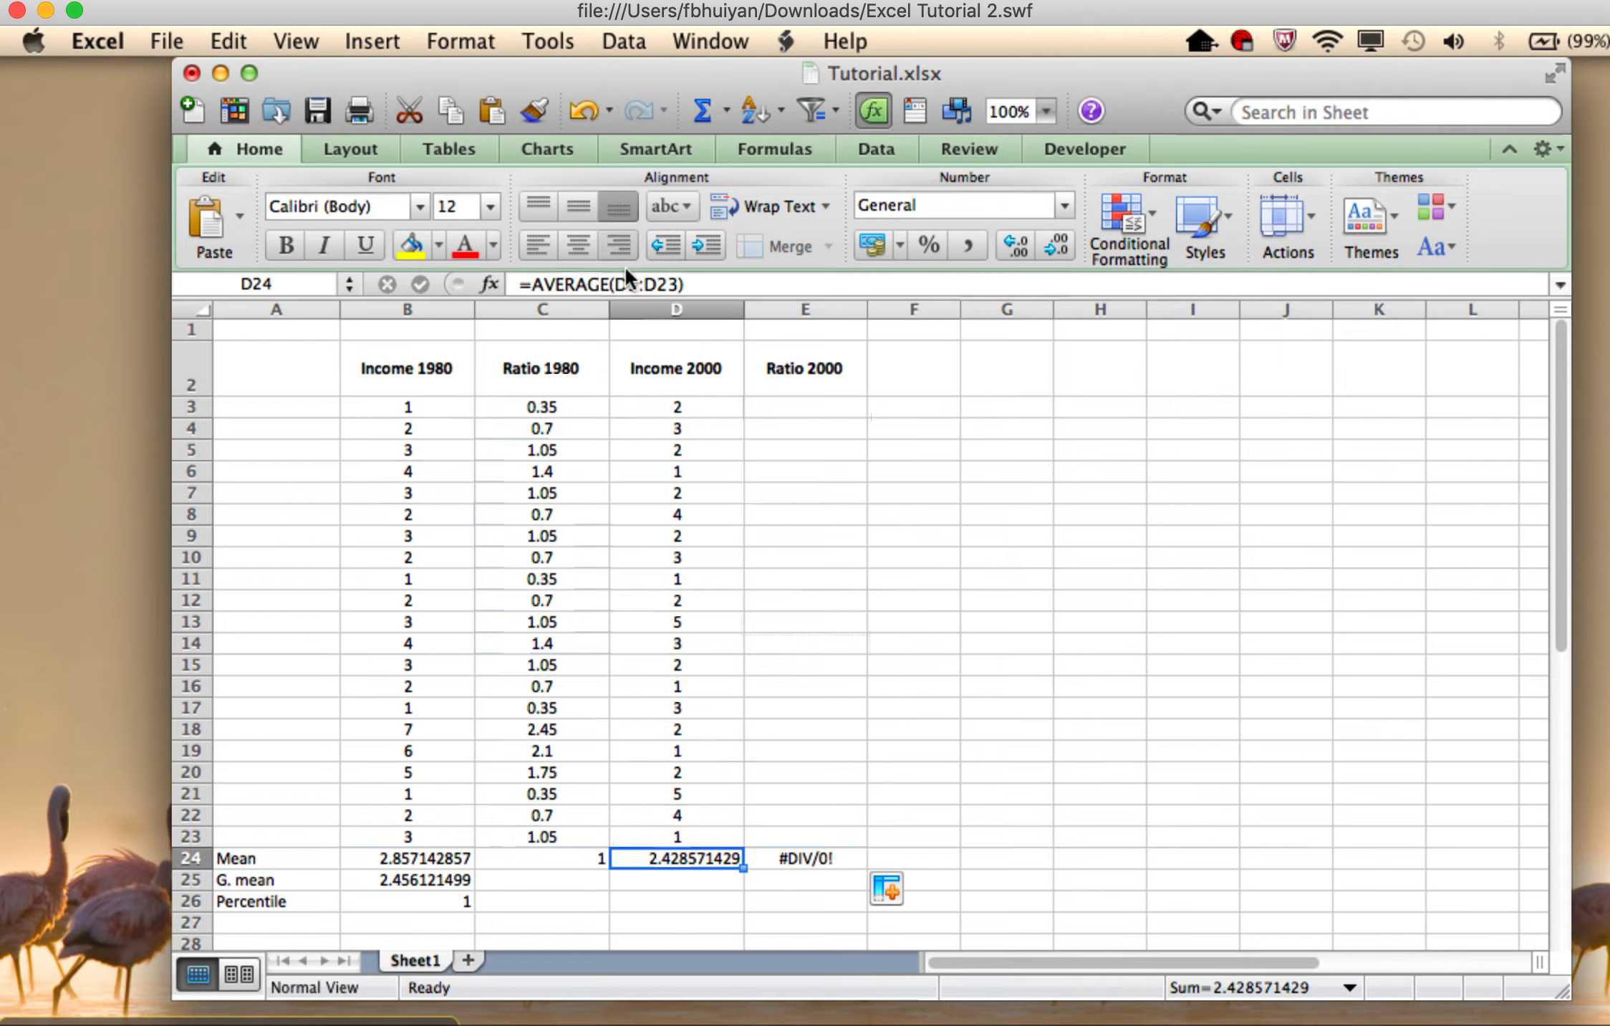
Clear the mean formulas under the two ratio columns, in E24 and C24
click(813, 856)
double_click(814, 856)
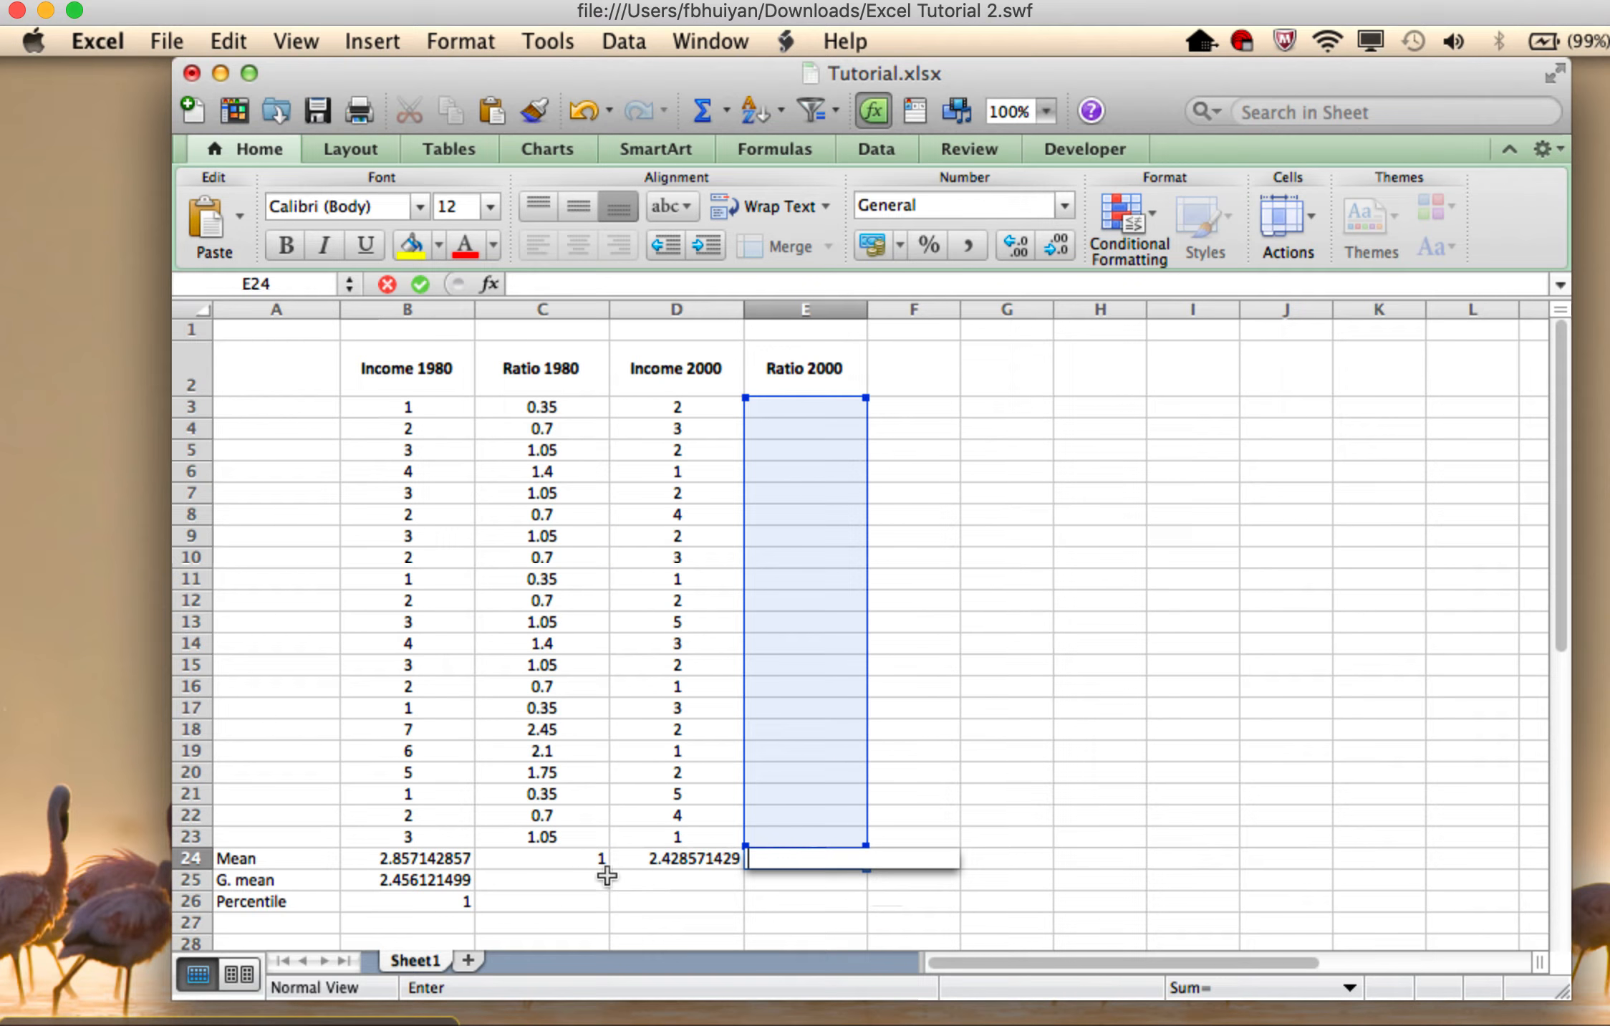
double_click(576, 859)
key(BackSpace)
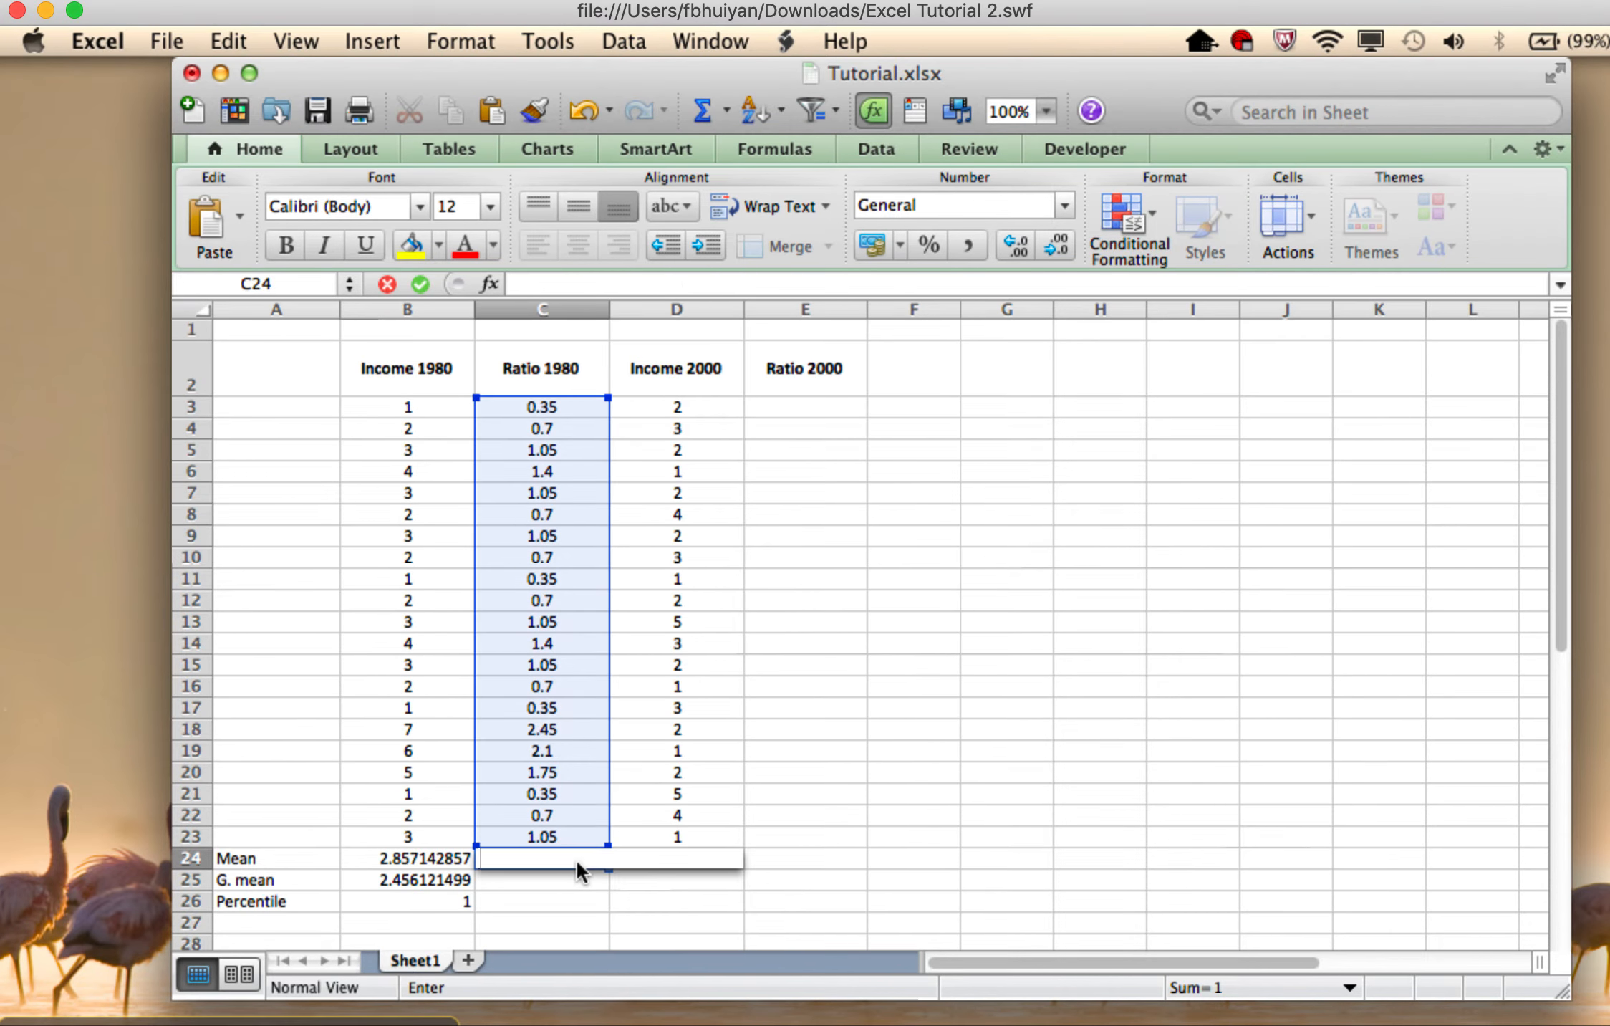
click(785, 895)
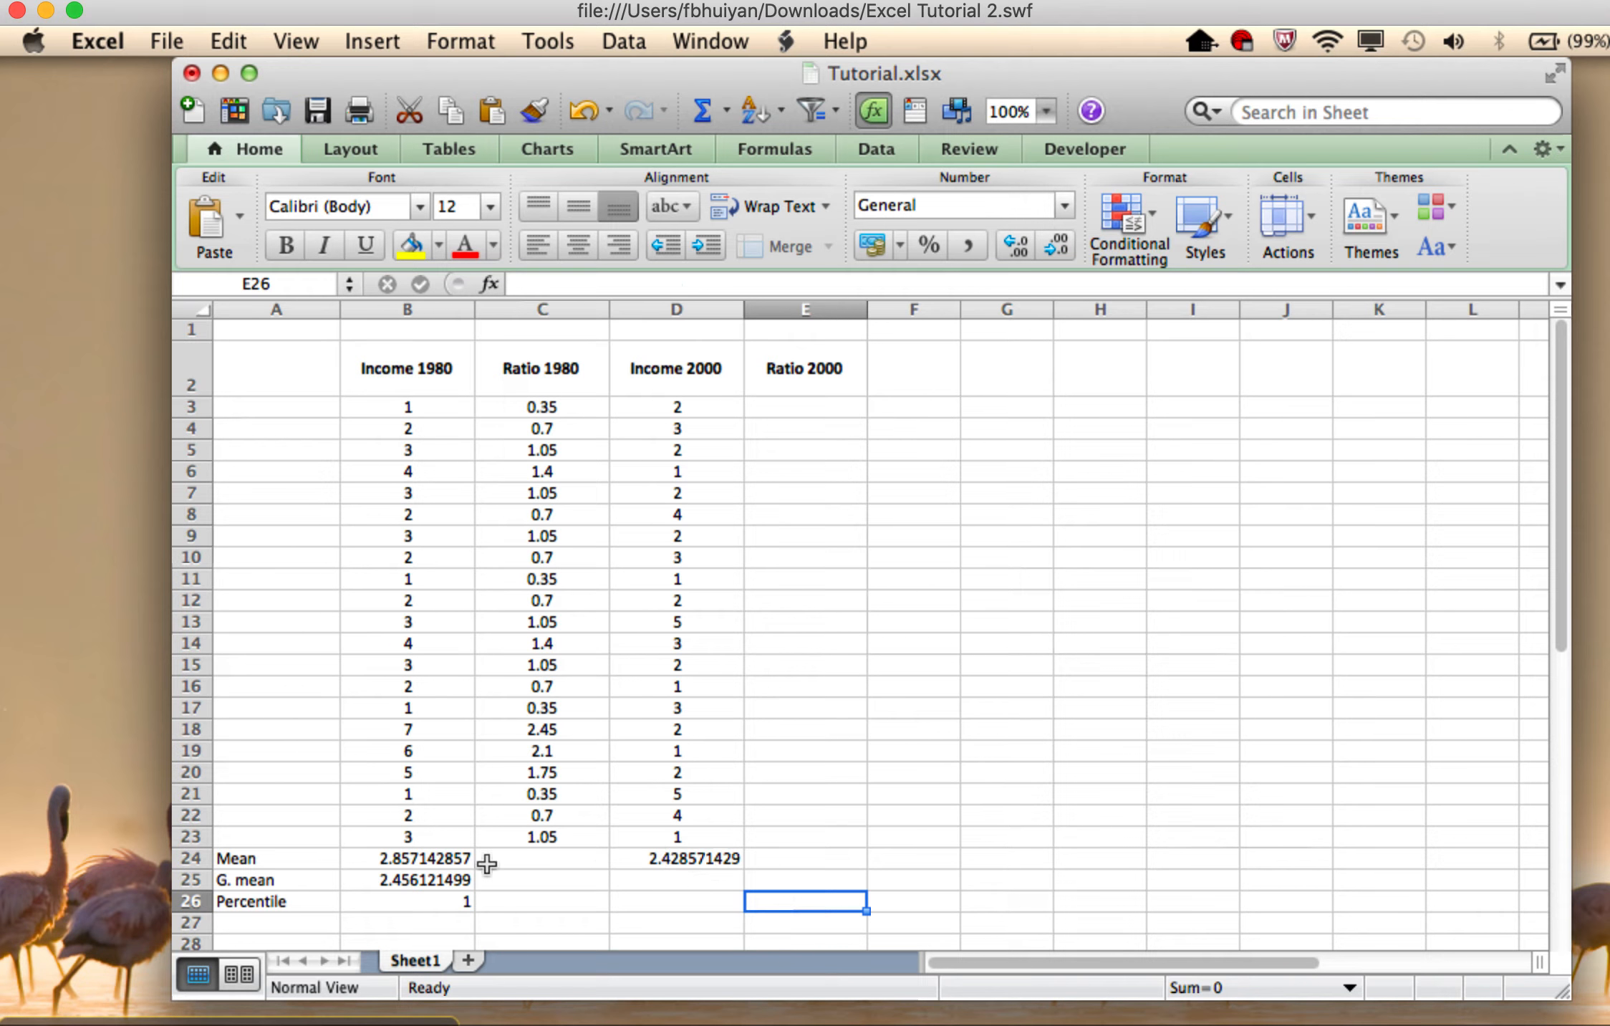
Check the Income 2000 mean in D24 and enter =D3/$D$24 in E3 as the first Ratio 2000 formula
click(723, 863)
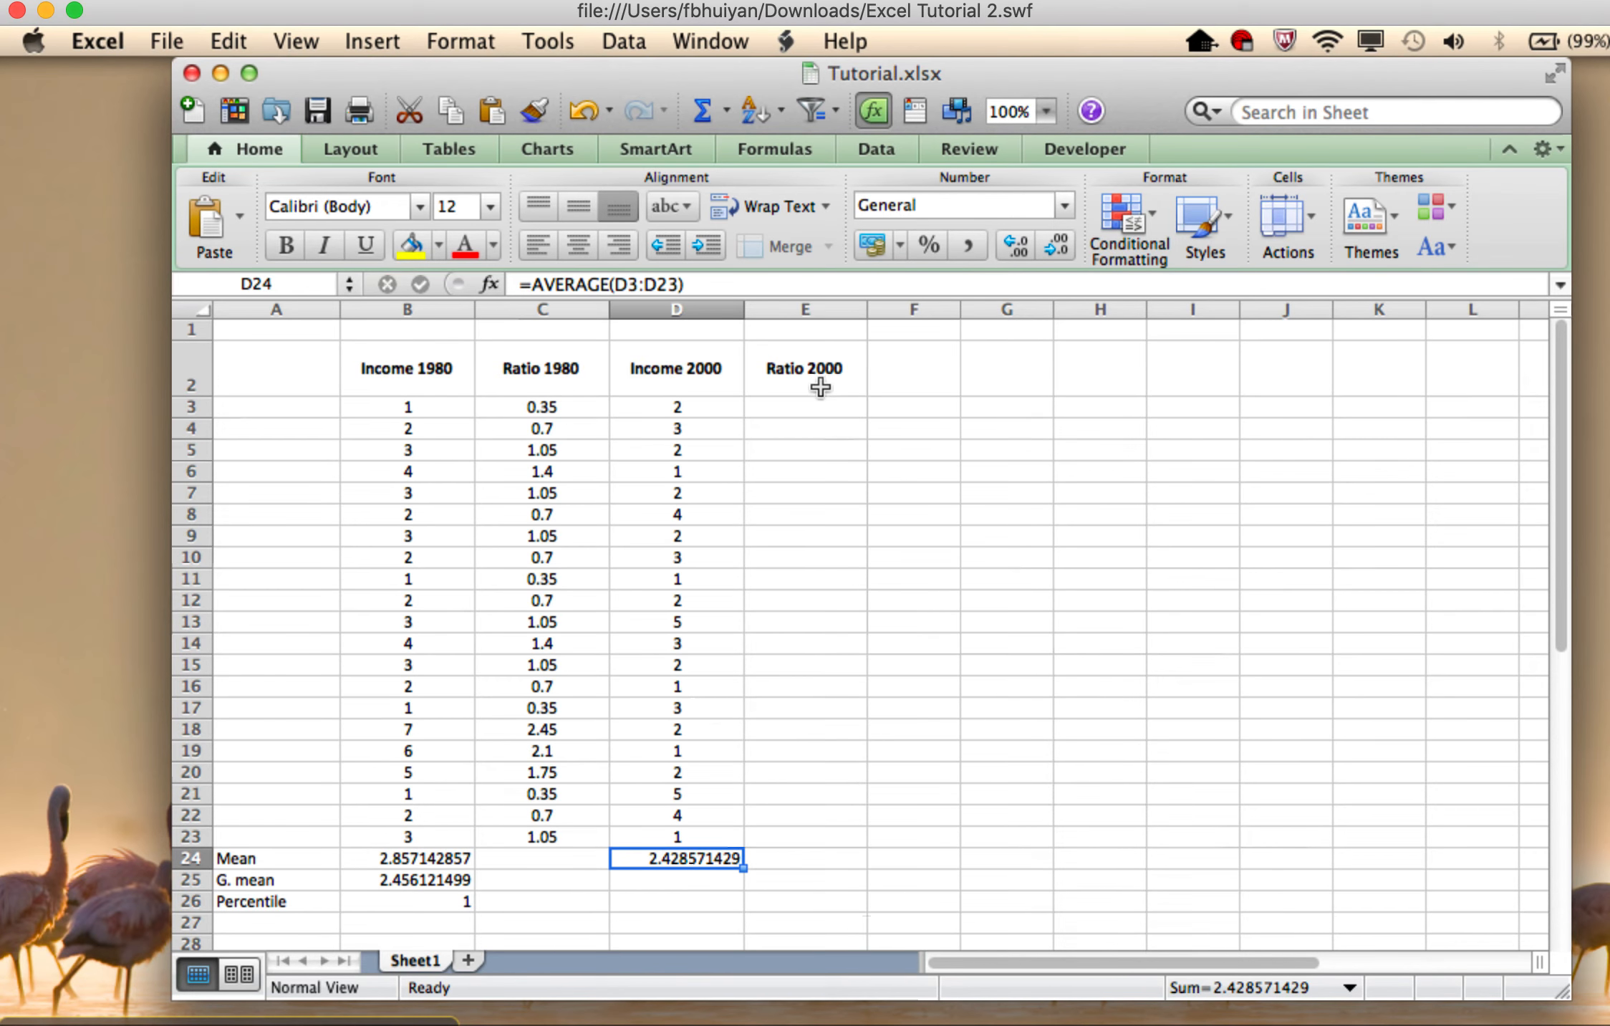
click(820, 410)
text(=)
click(684, 413)
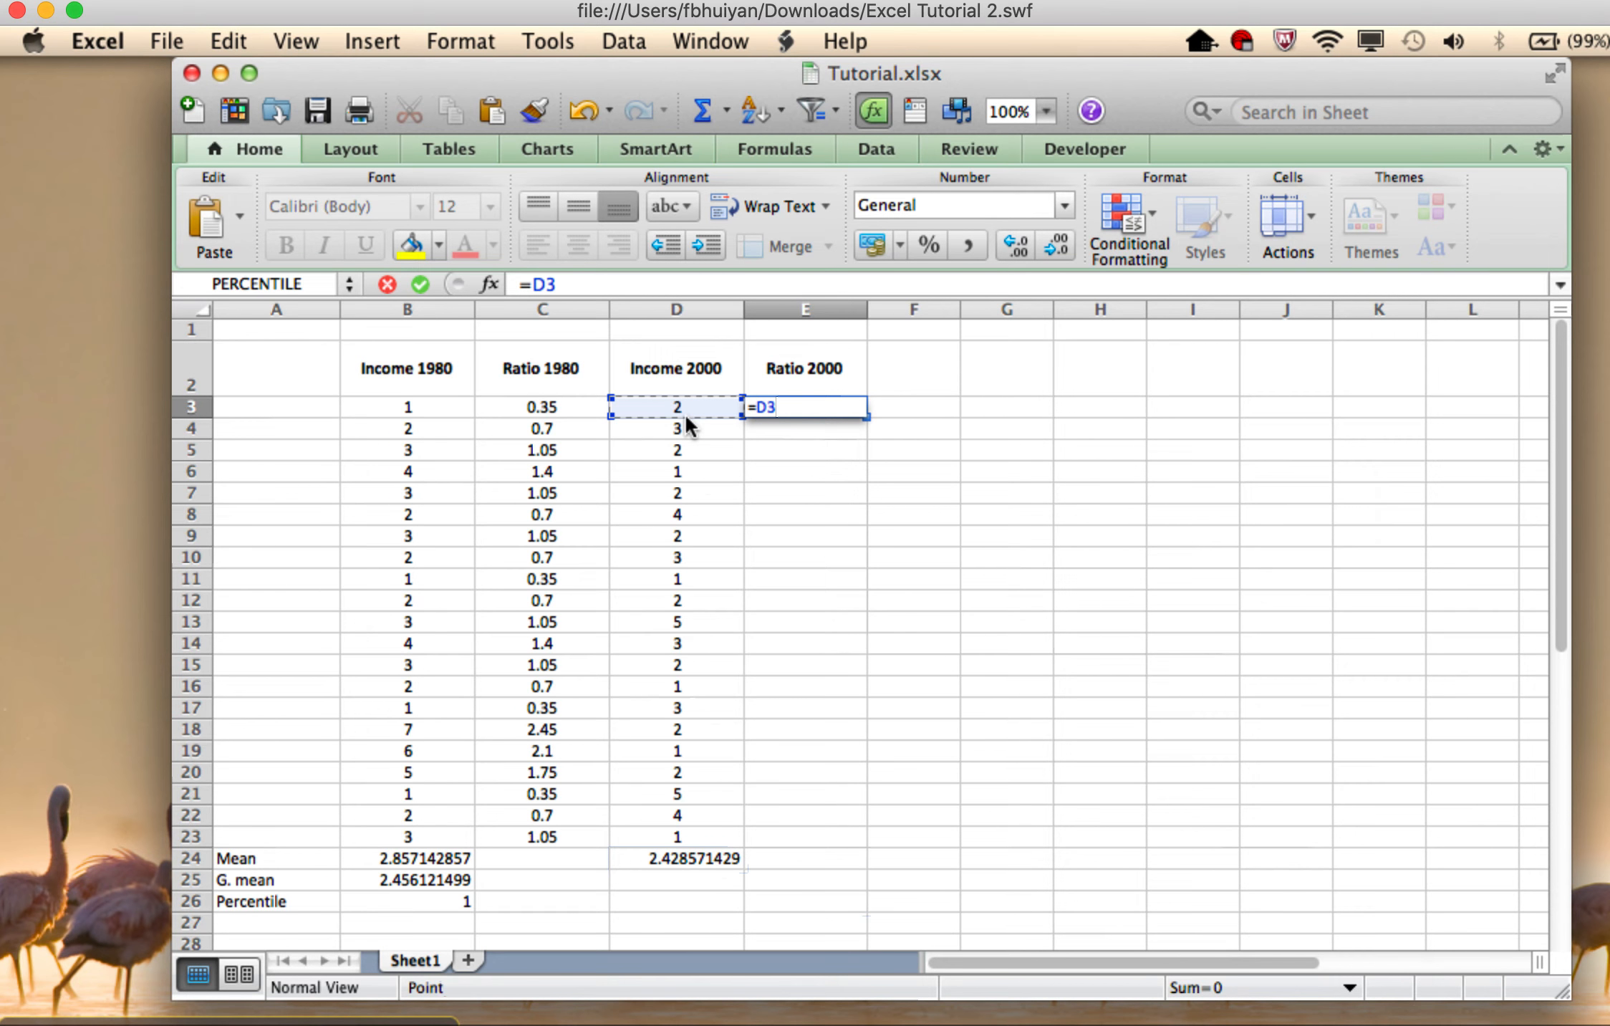
text(/$)
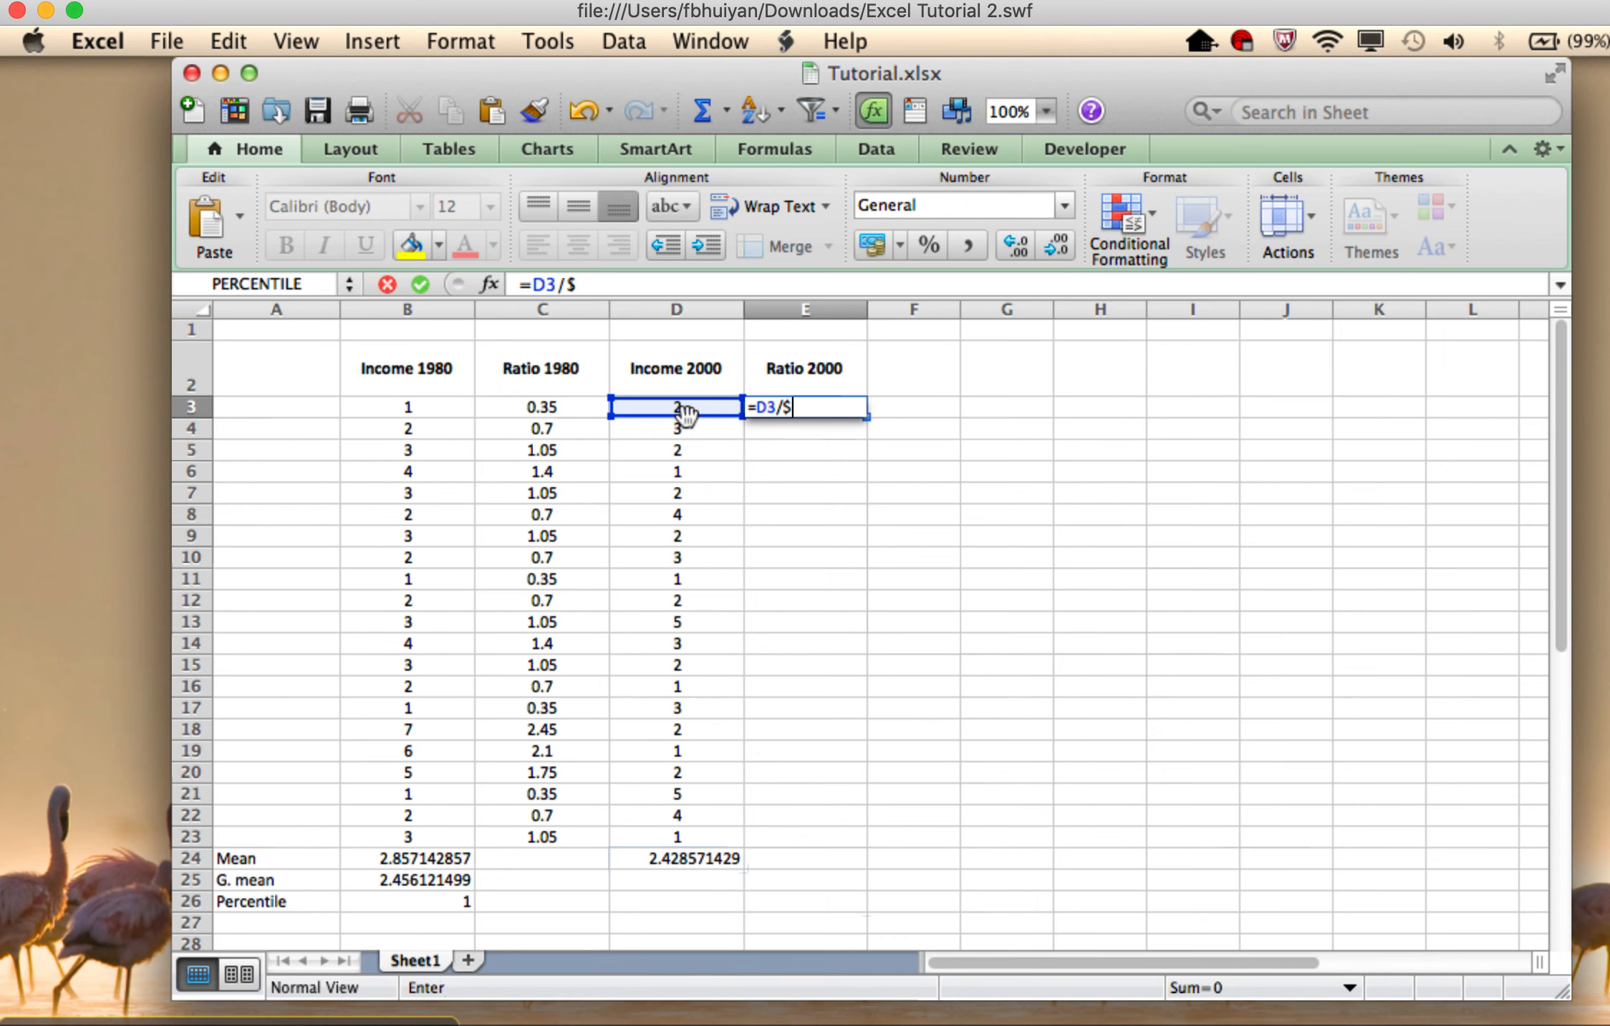
text(d$24)
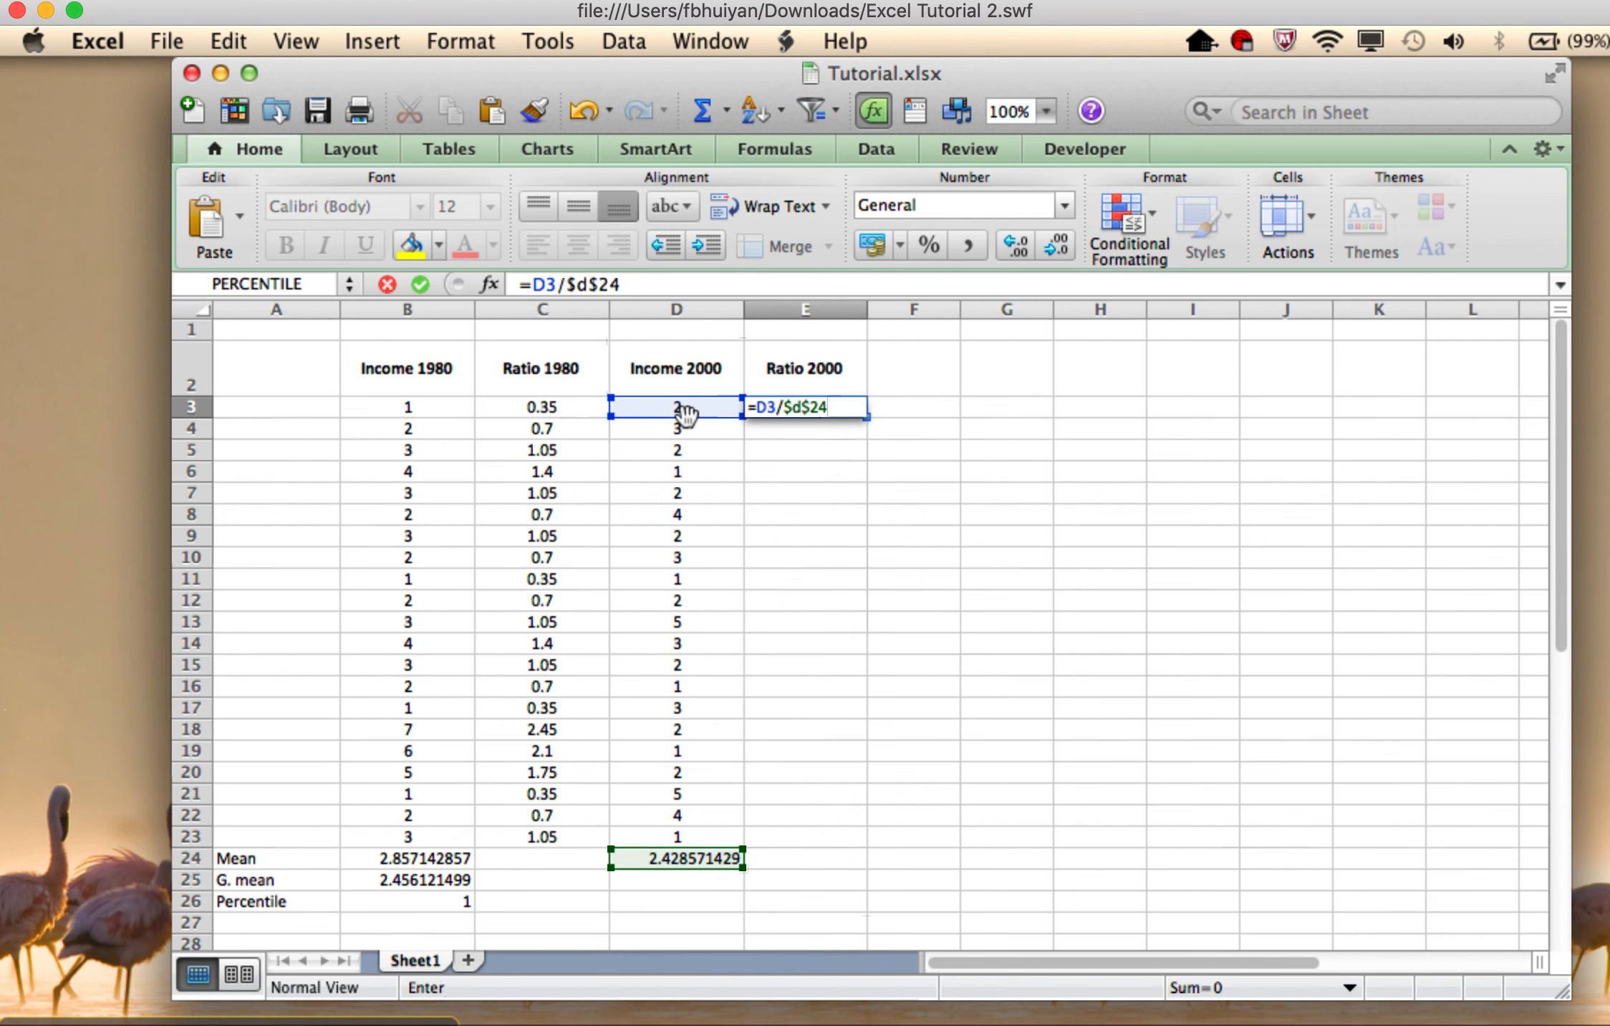
key(Return)
Fill the Ratio 2000 formula from E3 down to E23
click(806, 405)
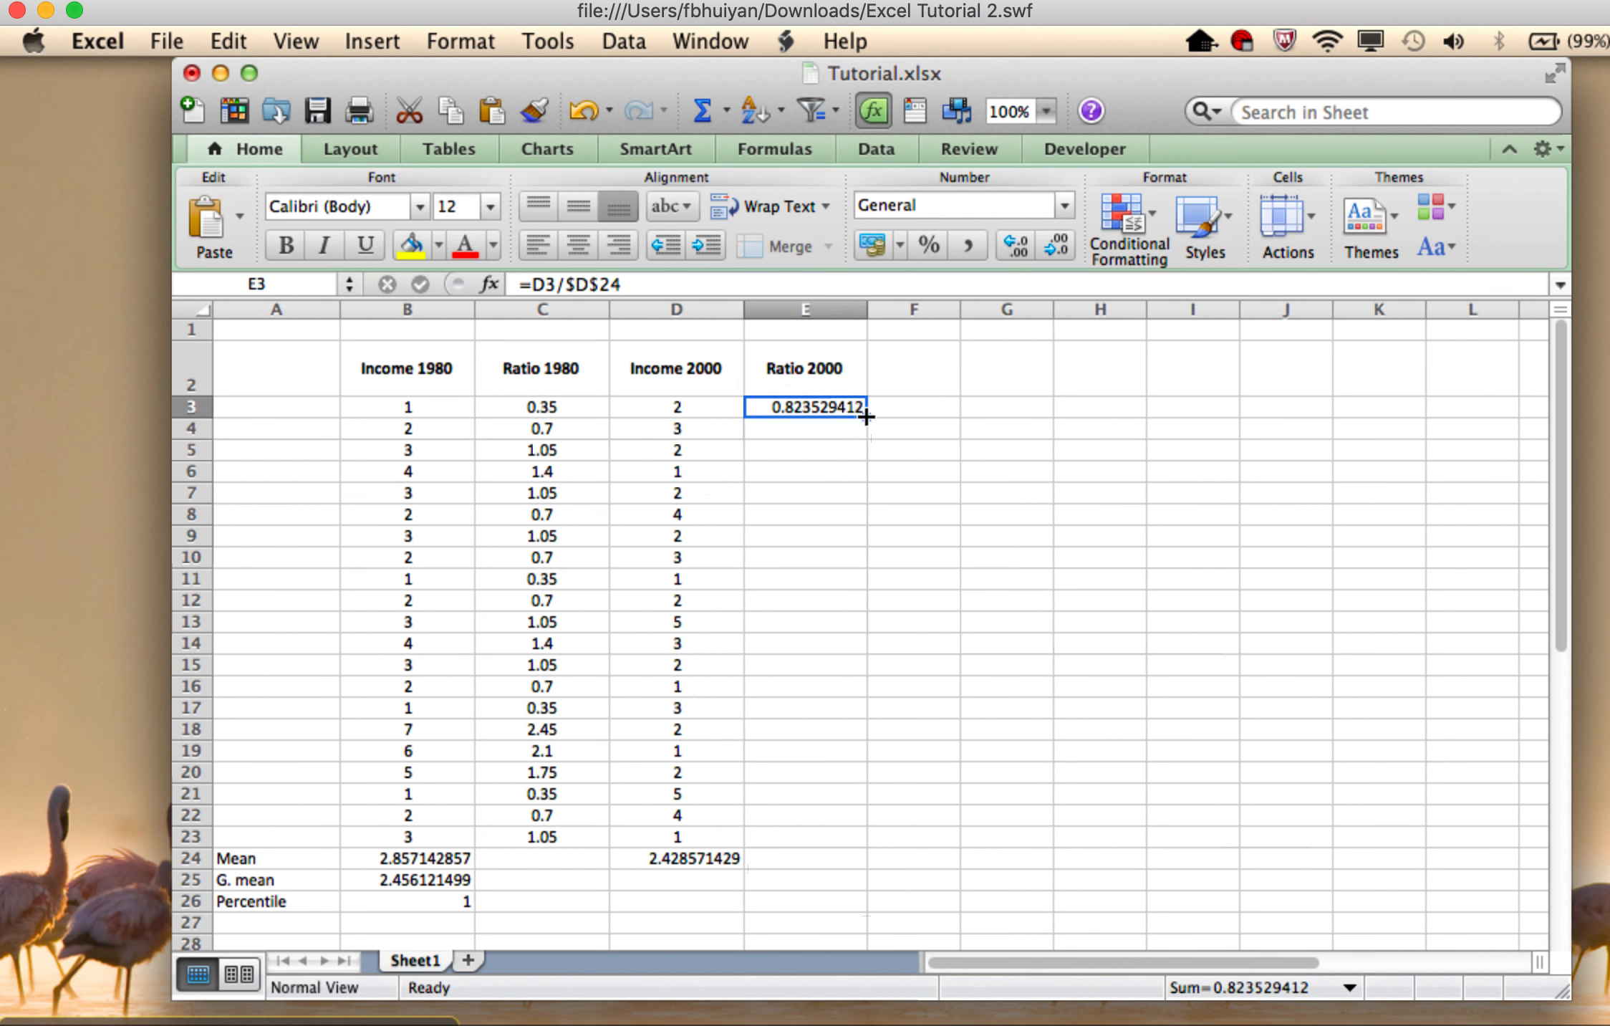
drag(867, 417, 853, 856)
click(957, 767)
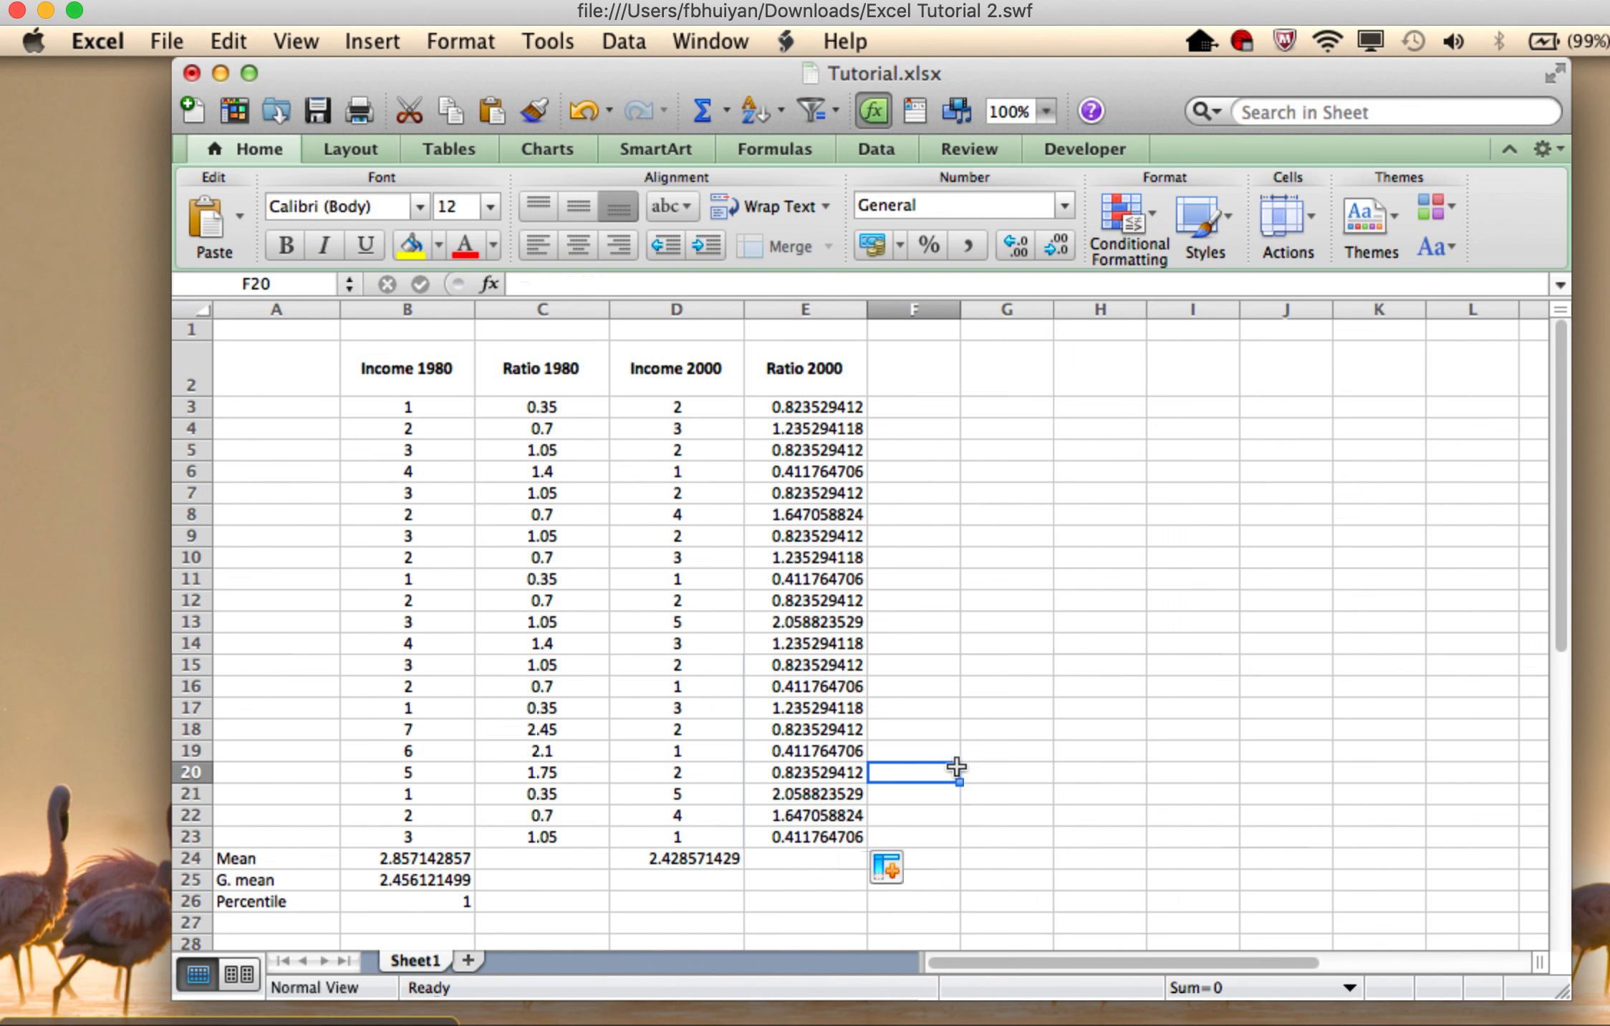